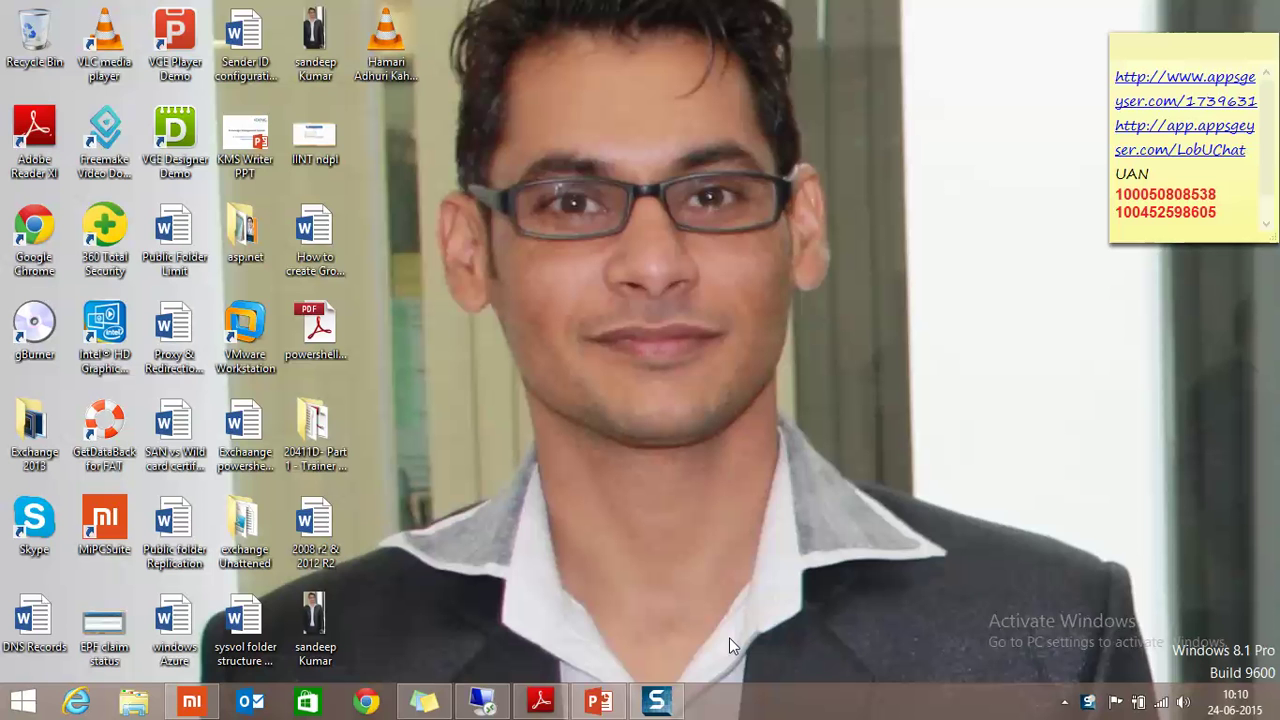
Switch to the LON-DC1 session and launch Active Directory Users and Computers from Server Manager's Tools menu
{"action": "left_click", "coordinate": [598, 703]}
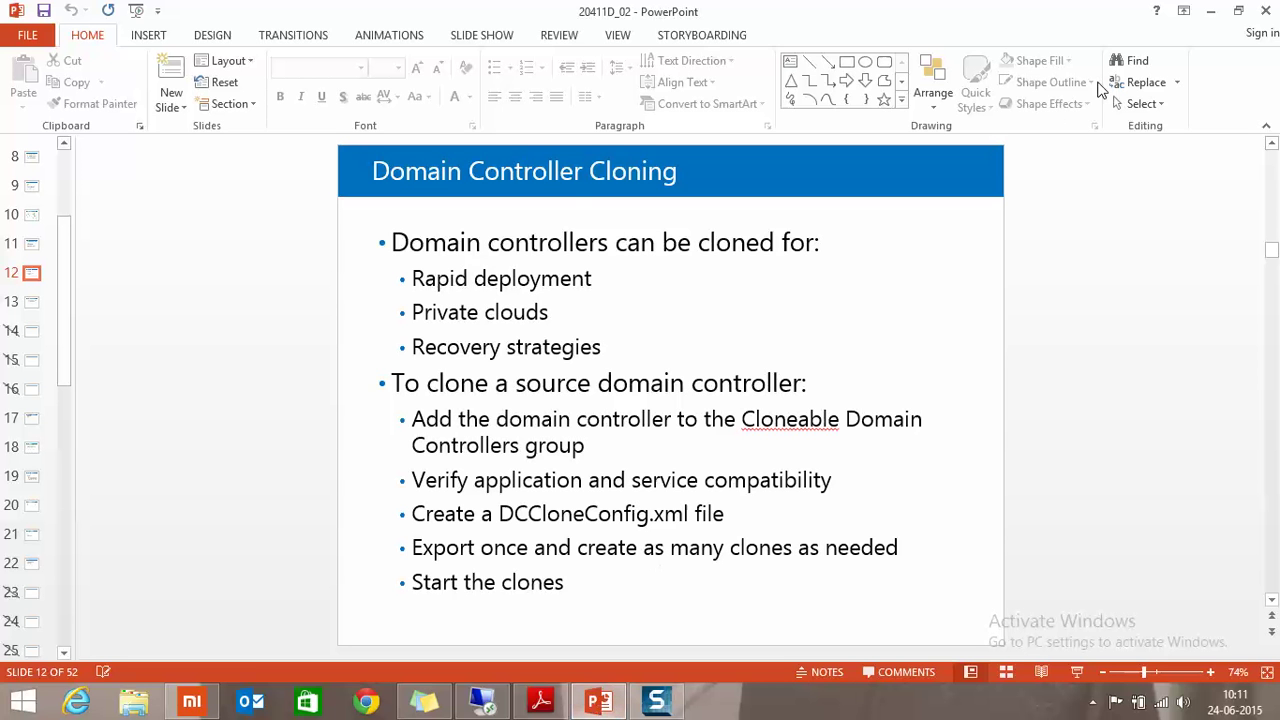
{"action": "left_click", "coordinate": [1212, 11]}
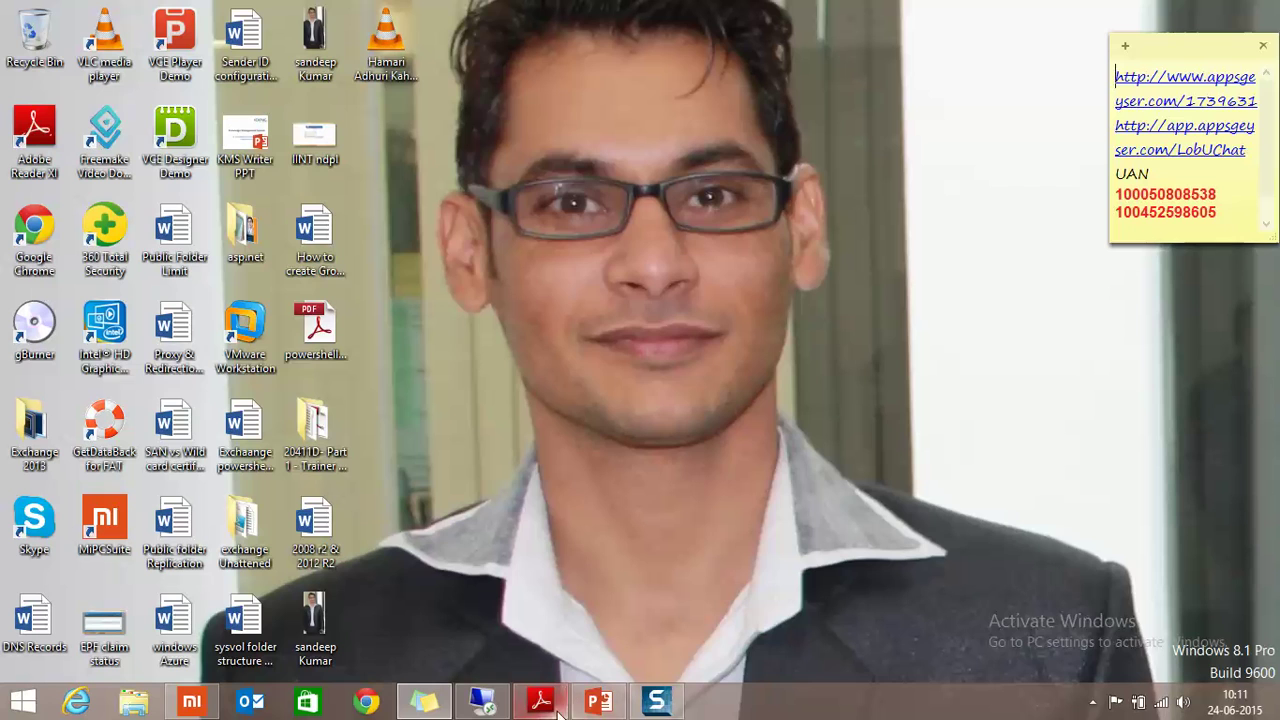
{"action": "left_click", "coordinate": [483, 701]}
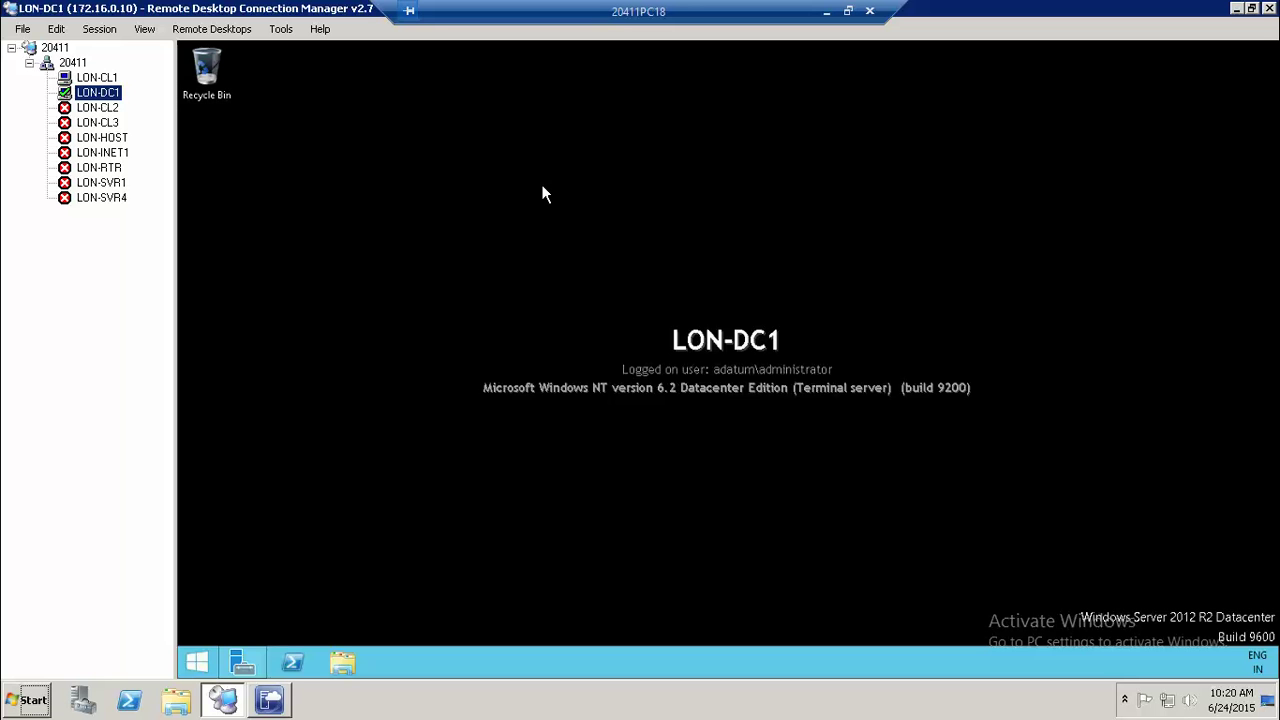
{"action": "left_click", "coordinate": [245, 662]}
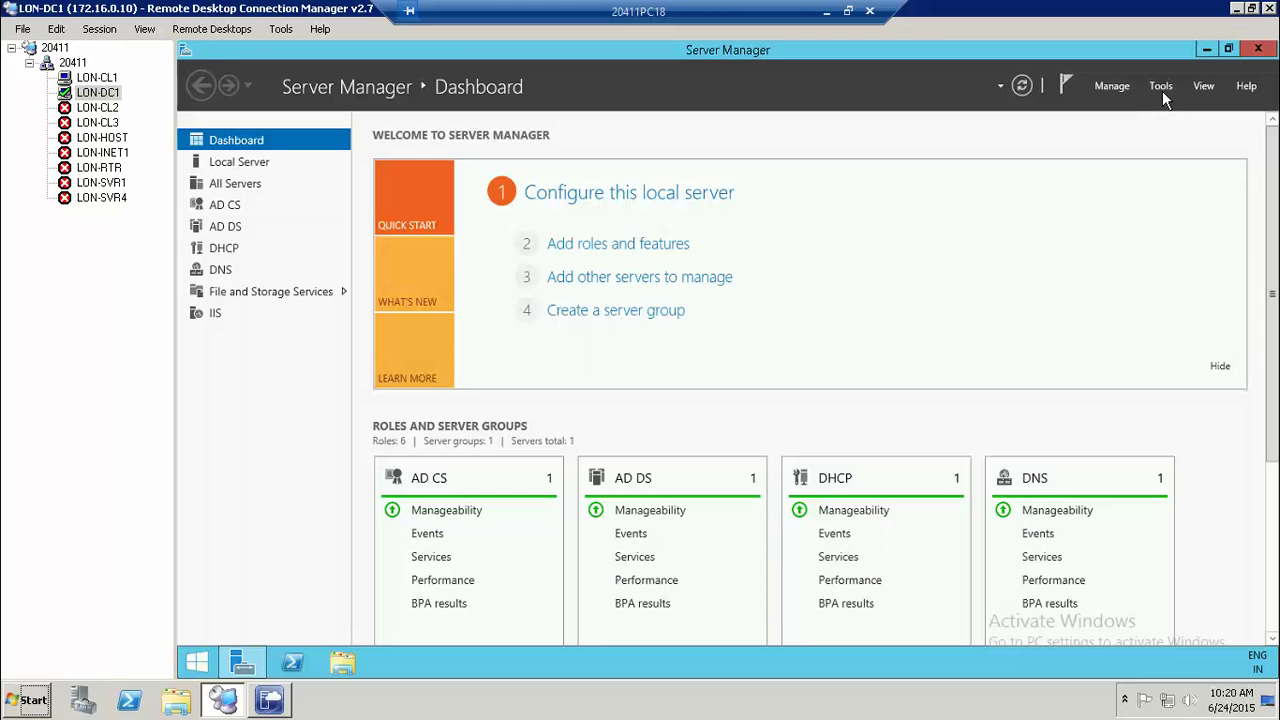
{"action": "left_click", "coordinate": [1162, 91]}
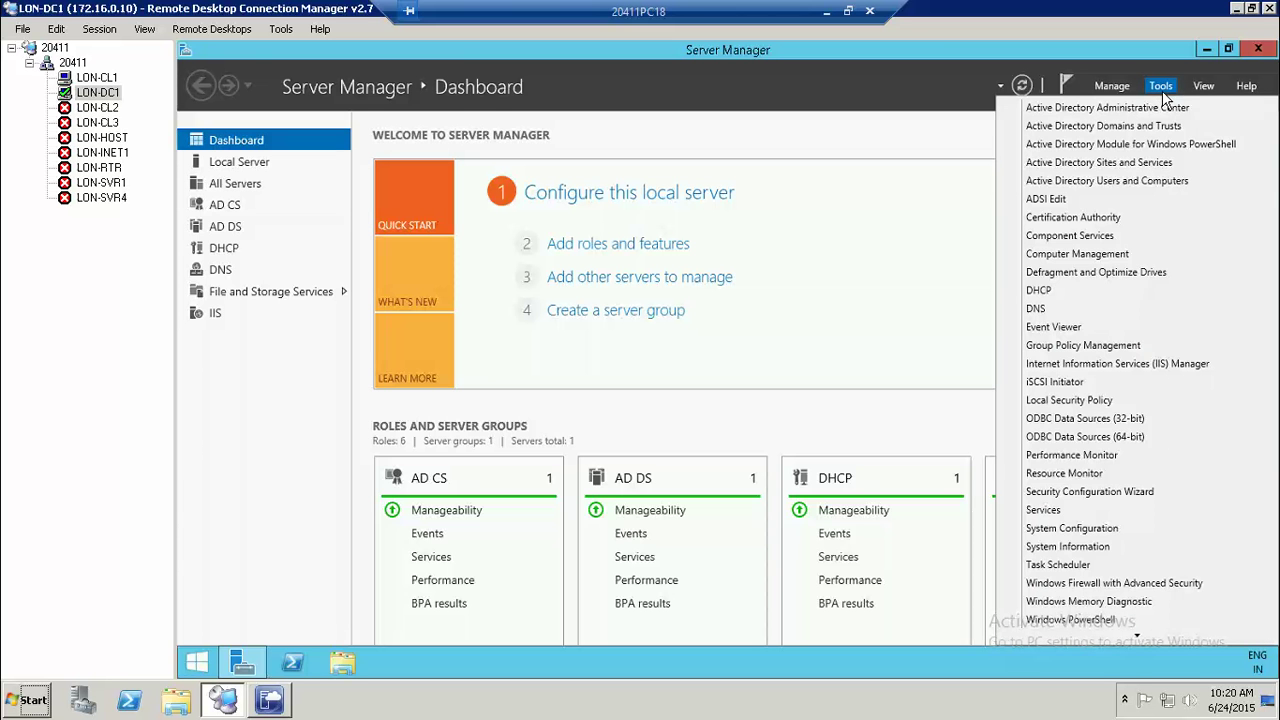
{"action": "left_click", "coordinate": [1083, 190]}
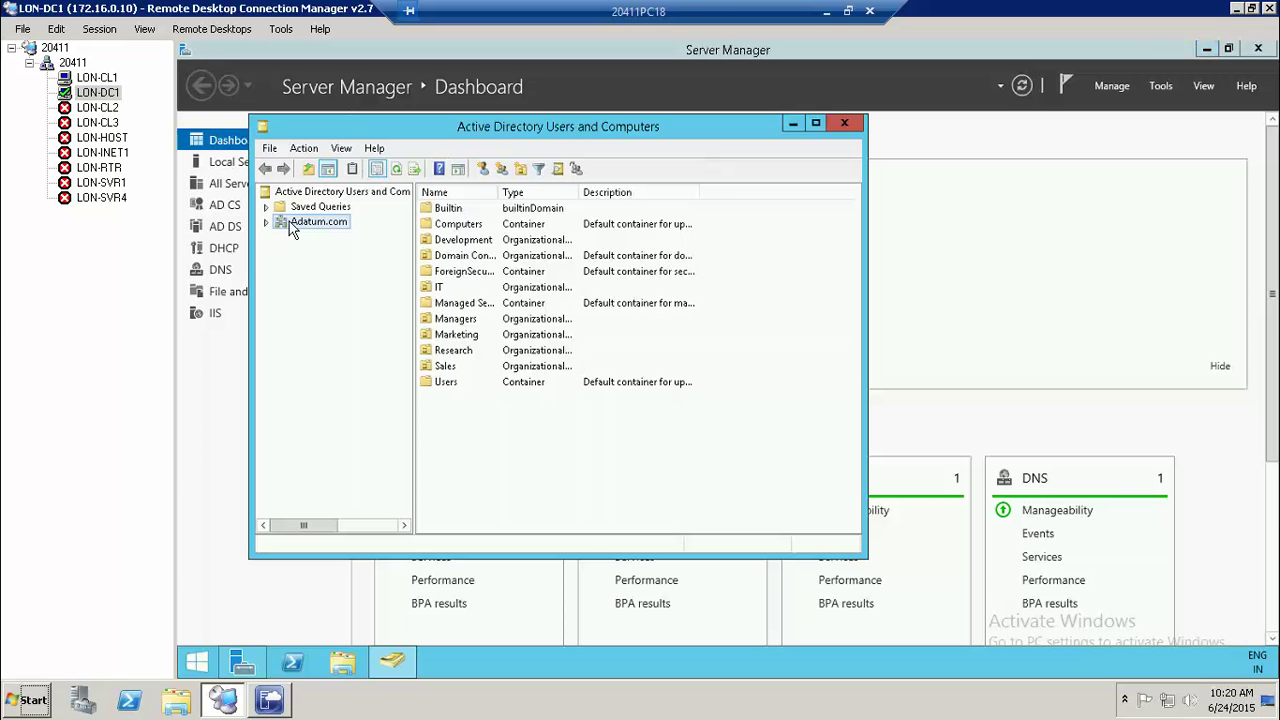
Maximize the console, widen the Name column, and browse the Sales through Development OUs
{"action": "left_click", "coordinate": [818, 123]}
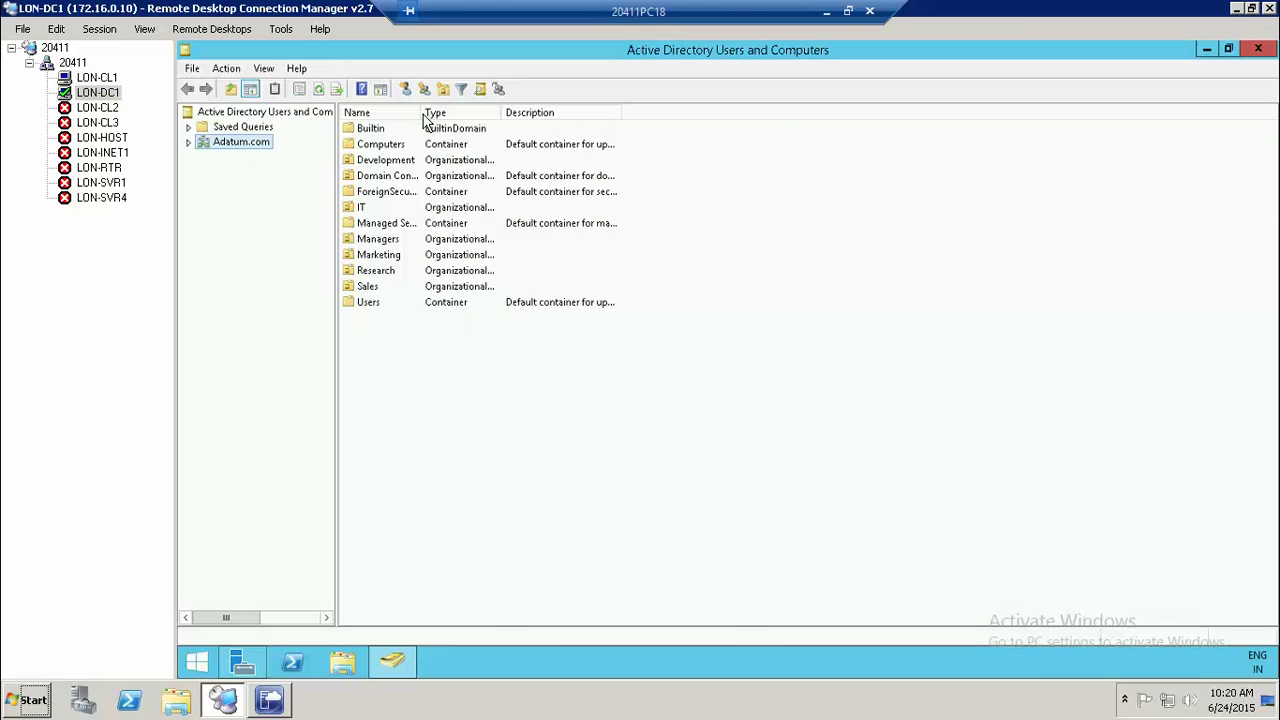
{"action": "left_click_drag", "start_coordinate": [421, 112], "coordinate": [478, 112]}
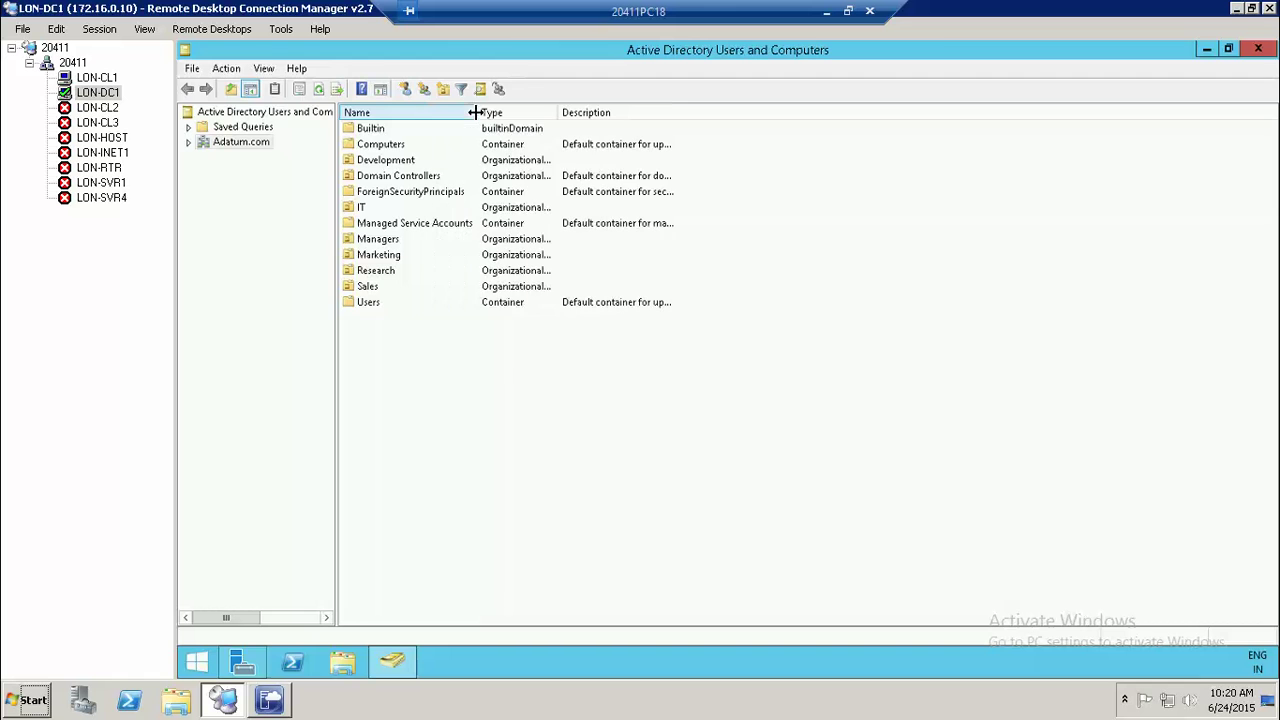
{"action": "left_click", "coordinate": [370, 287]}
{"action": "left_click", "coordinate": [374, 270]}
{"action": "left_click", "coordinate": [380, 256]}
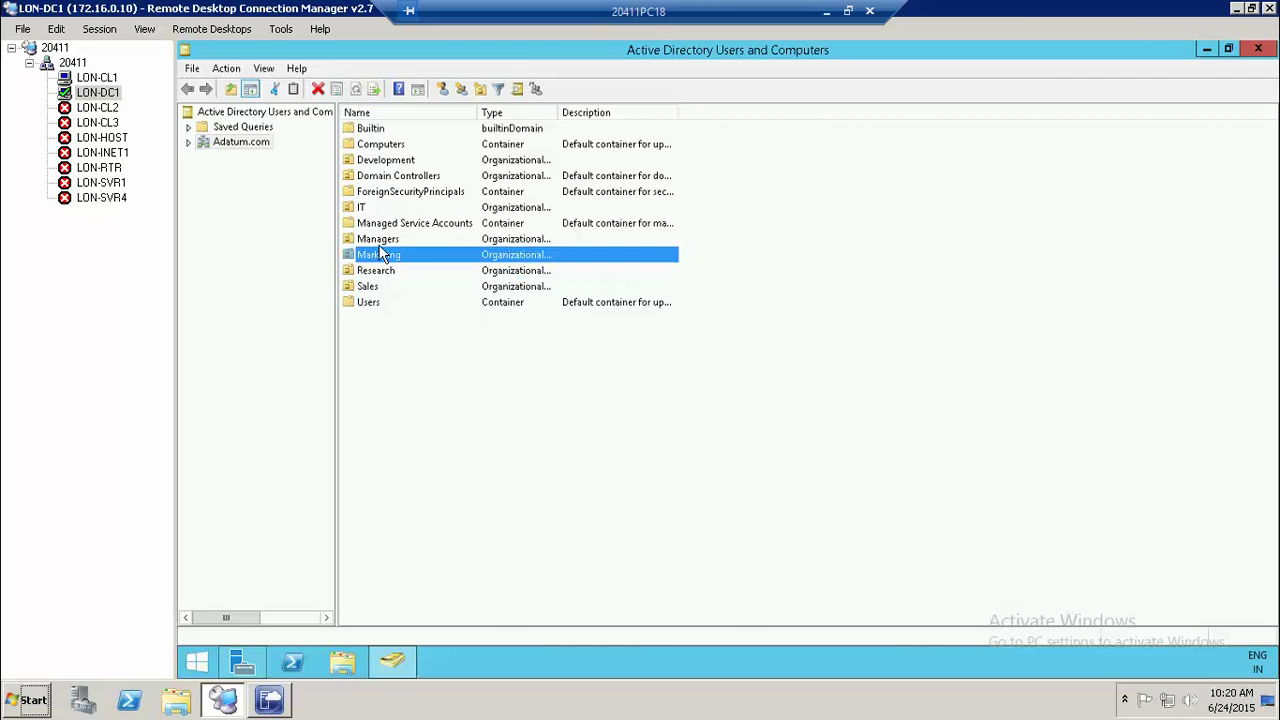
{"action": "left_click", "coordinate": [380, 240]}
{"action": "left_click", "coordinate": [363, 208]}
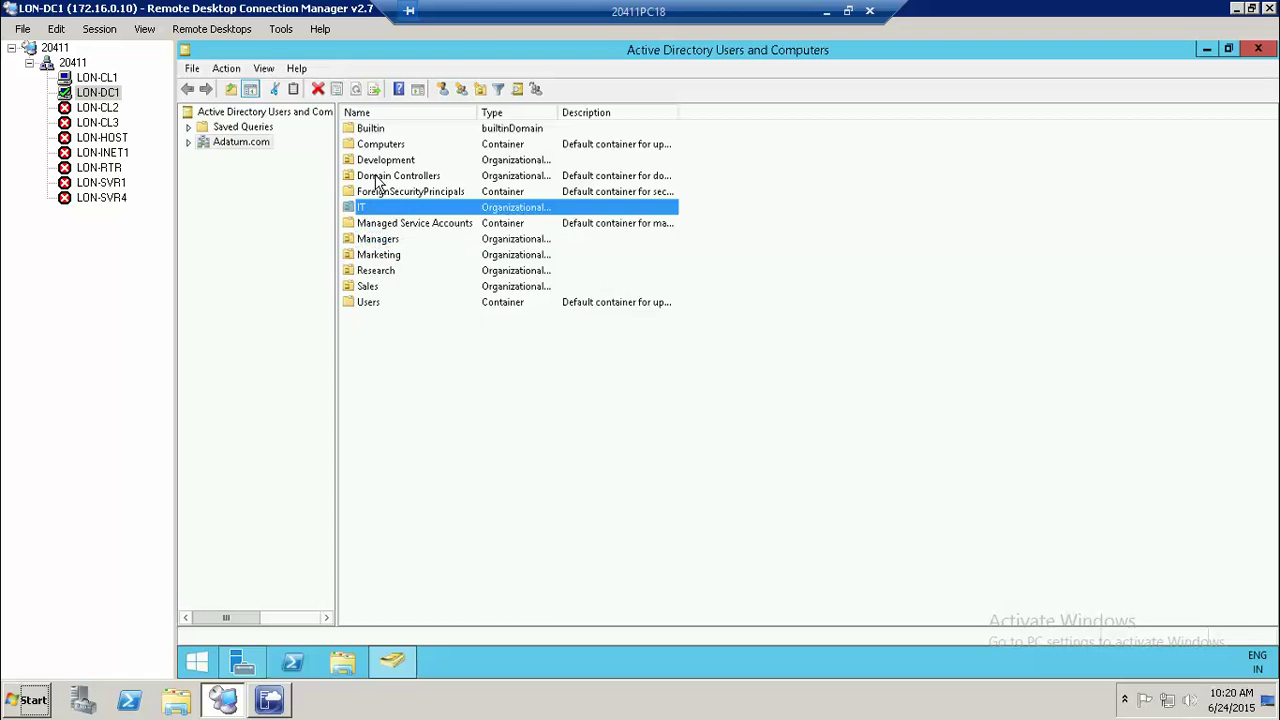
{"action": "left_click", "coordinate": [382, 163]}
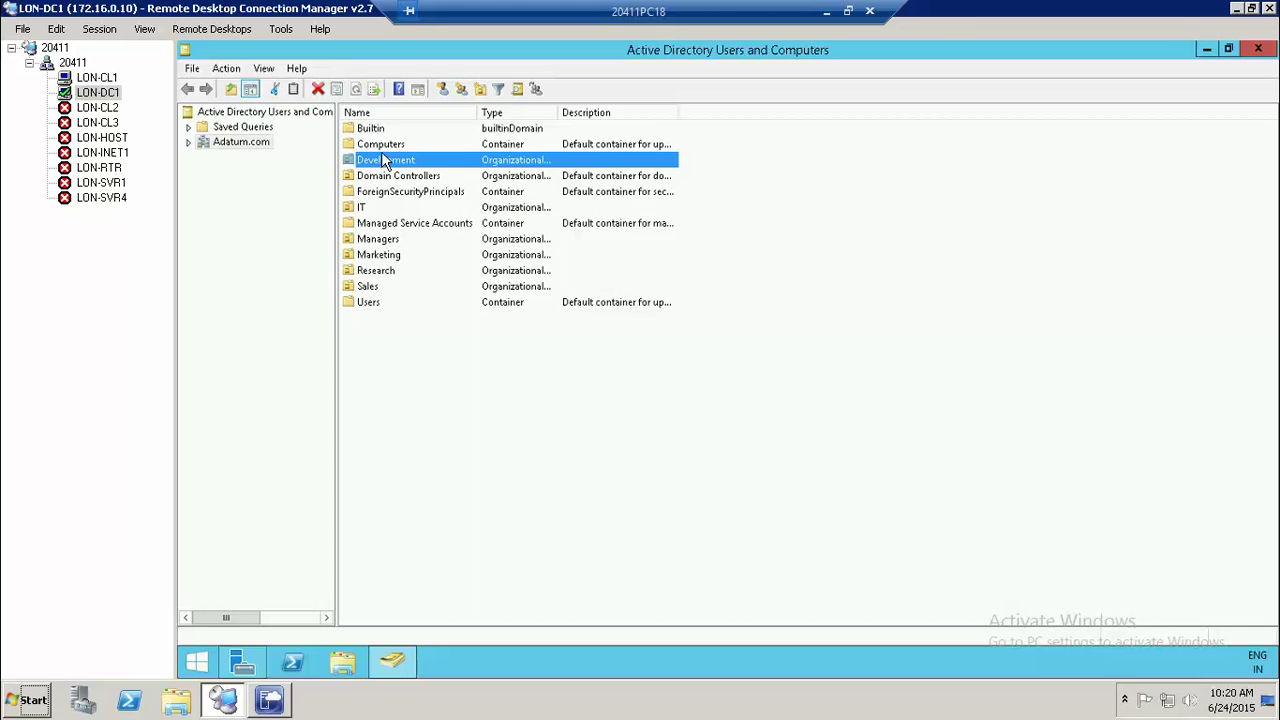
Browse the Computers and Sales containers, then select LON-DC1 in Domain Controllers
{"action": "double_click", "coordinate": [384, 145]}
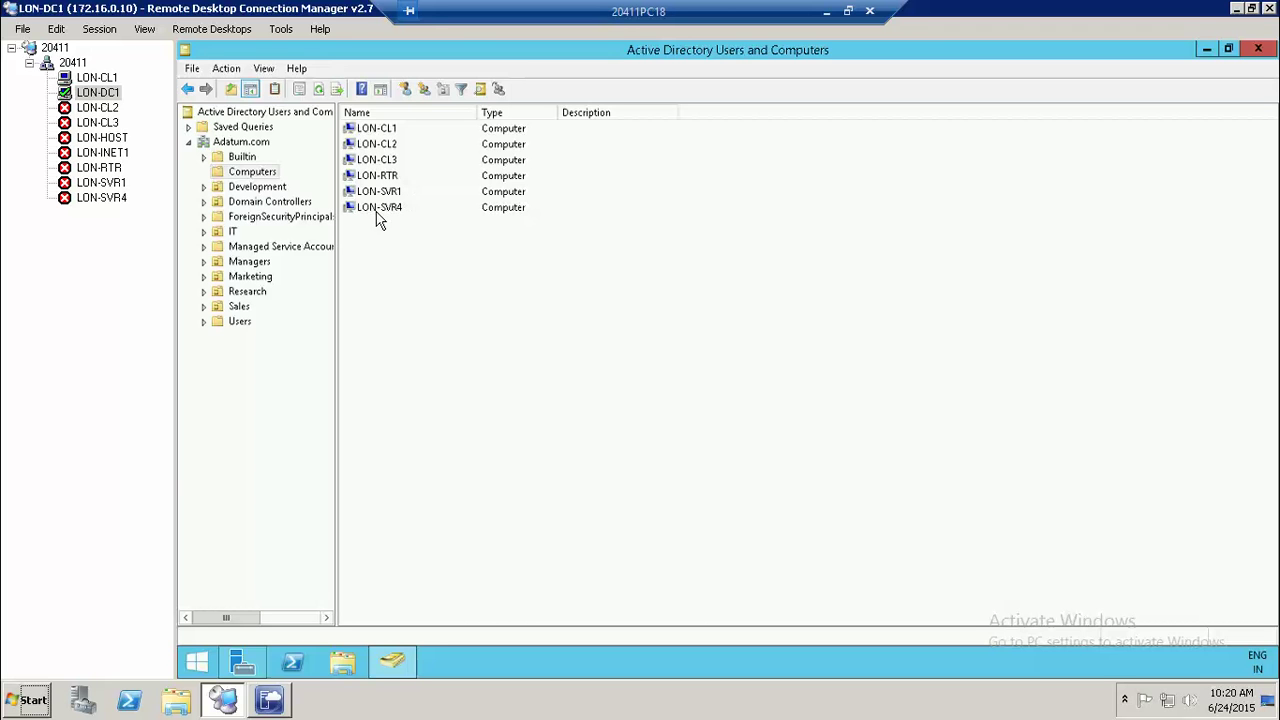
{"action": "left_click", "coordinate": [242, 307]}
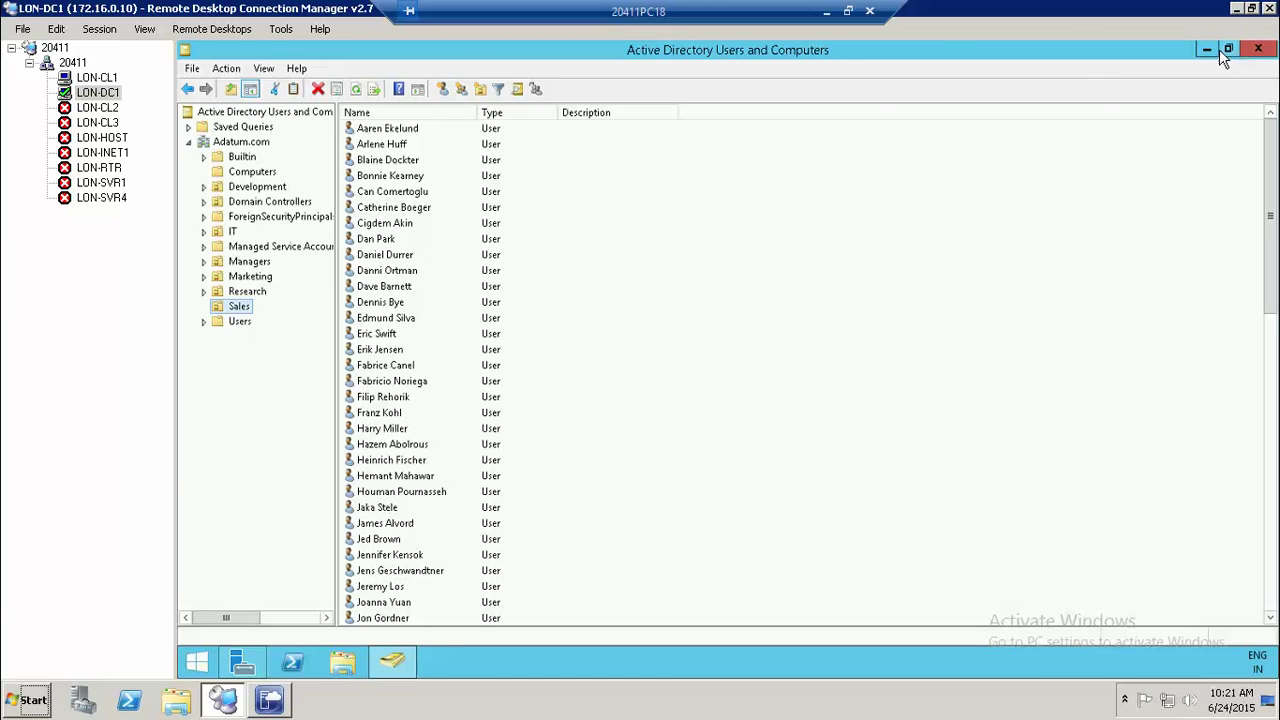
{"action": "left_click", "coordinate": [270, 202]}
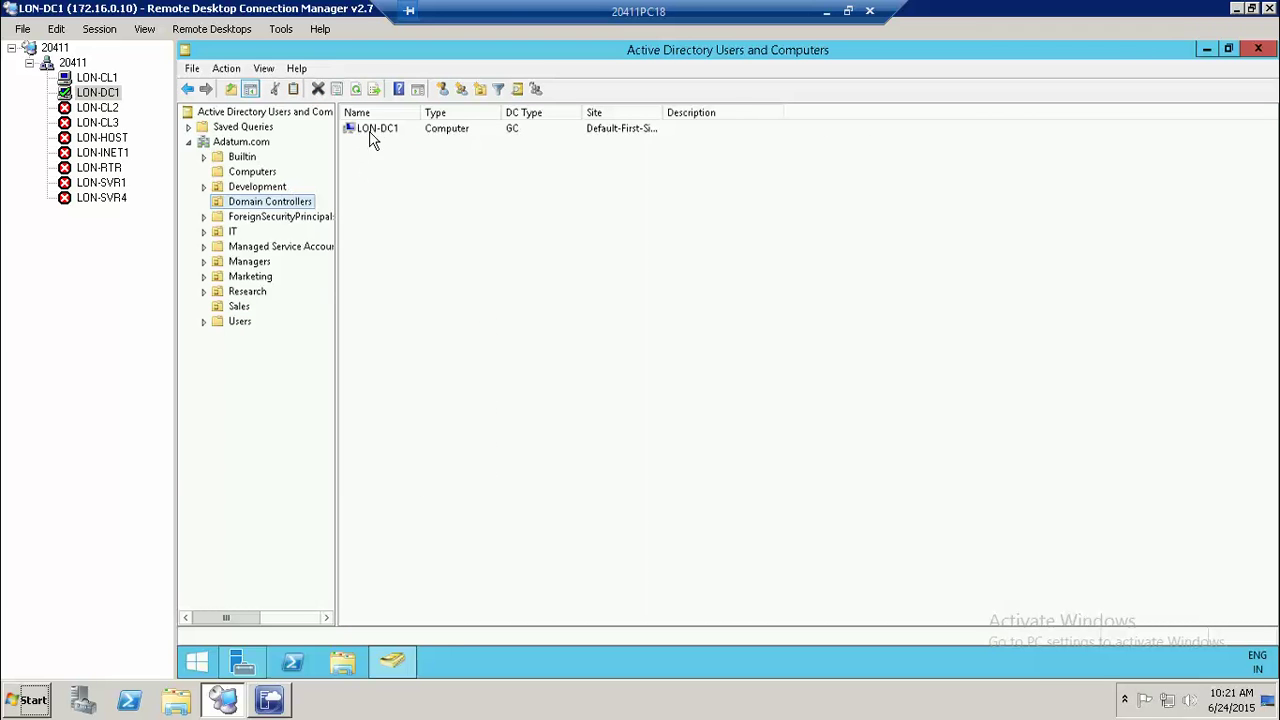
{"action": "left_click", "coordinate": [374, 128]}
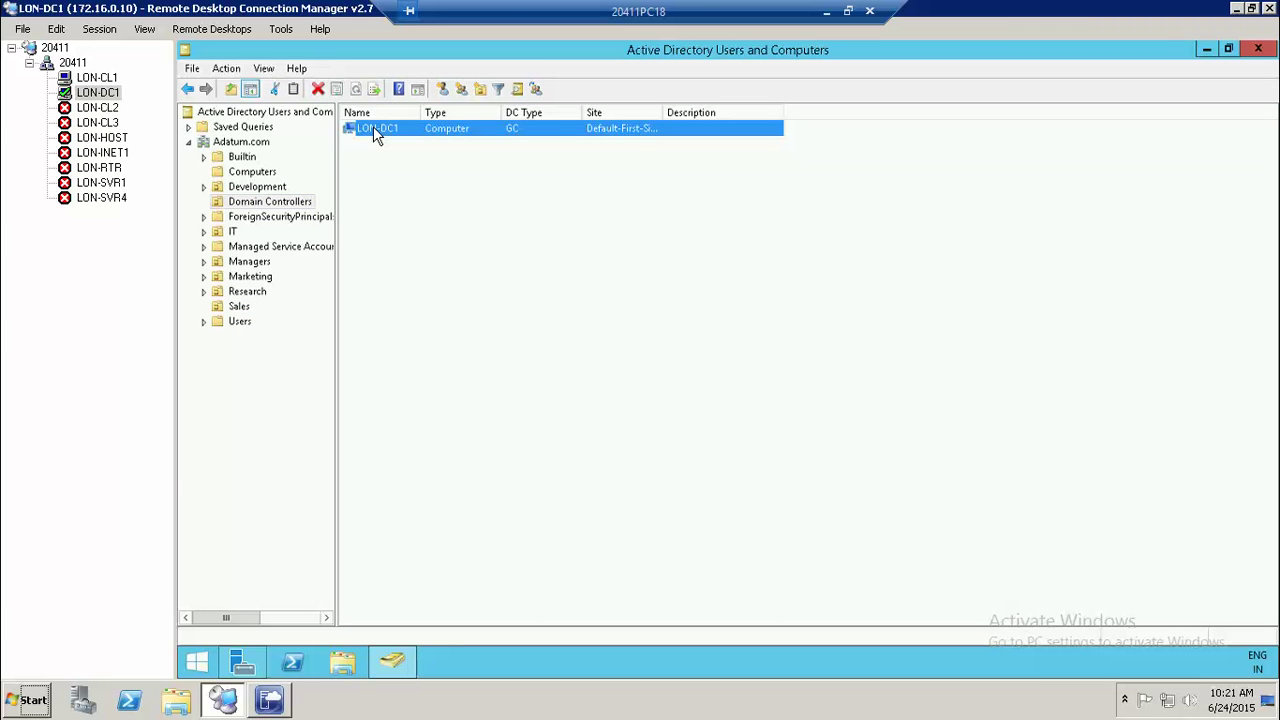
Add LON-DC1 to the group resolved from 'clone' (Cloneable Domain Controllers) and confirm success
{"action": "right_click", "coordinate": [373, 130]}
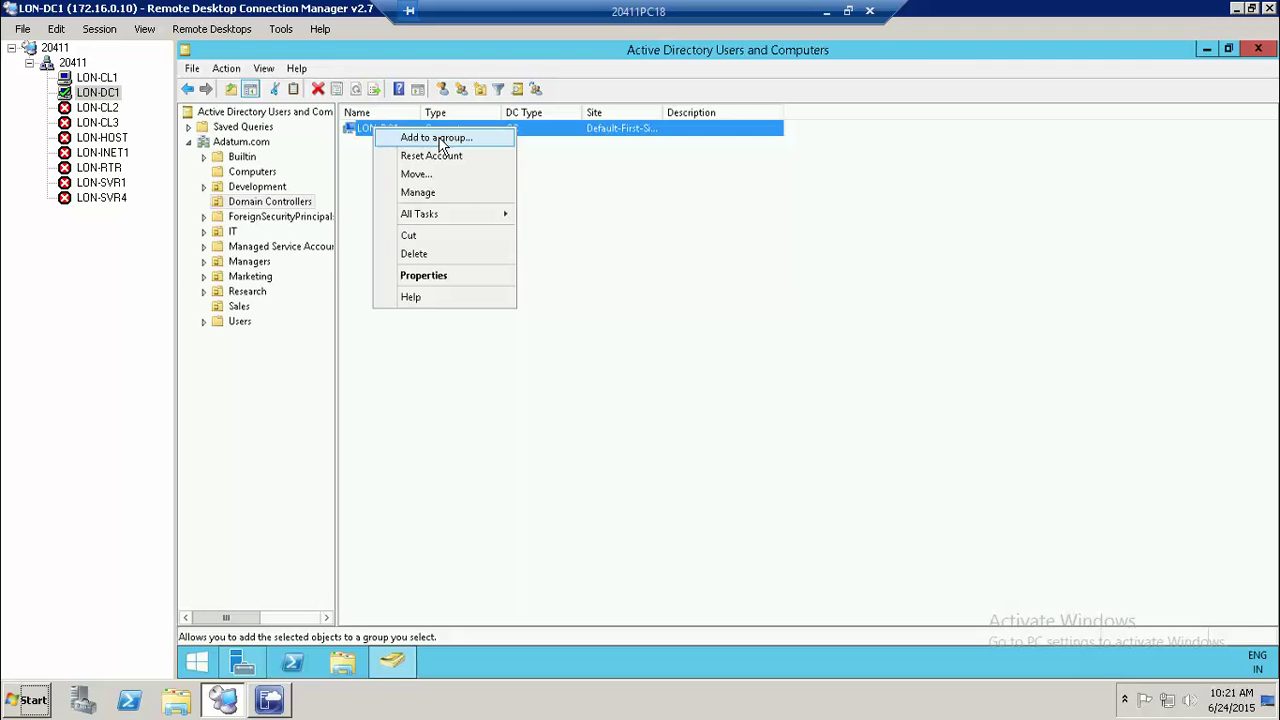
{"action": "left_click", "coordinate": [440, 140]}
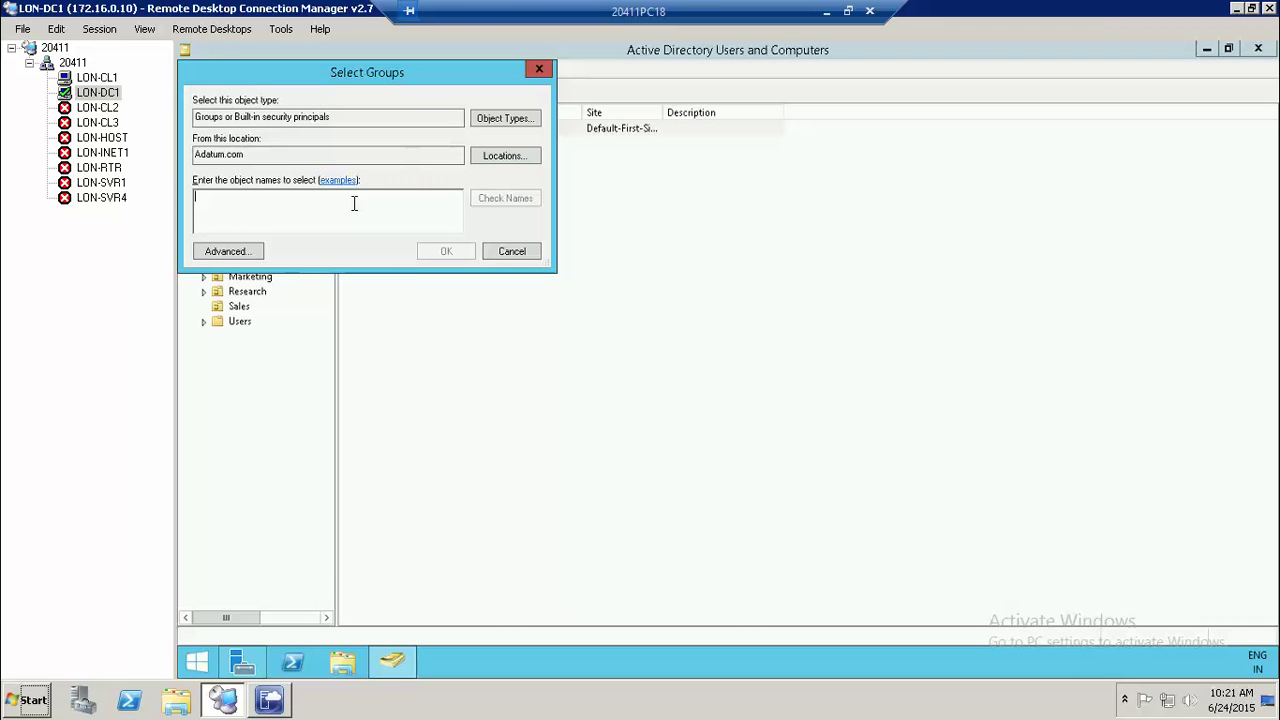
{"action": "type", "text": "clo"}
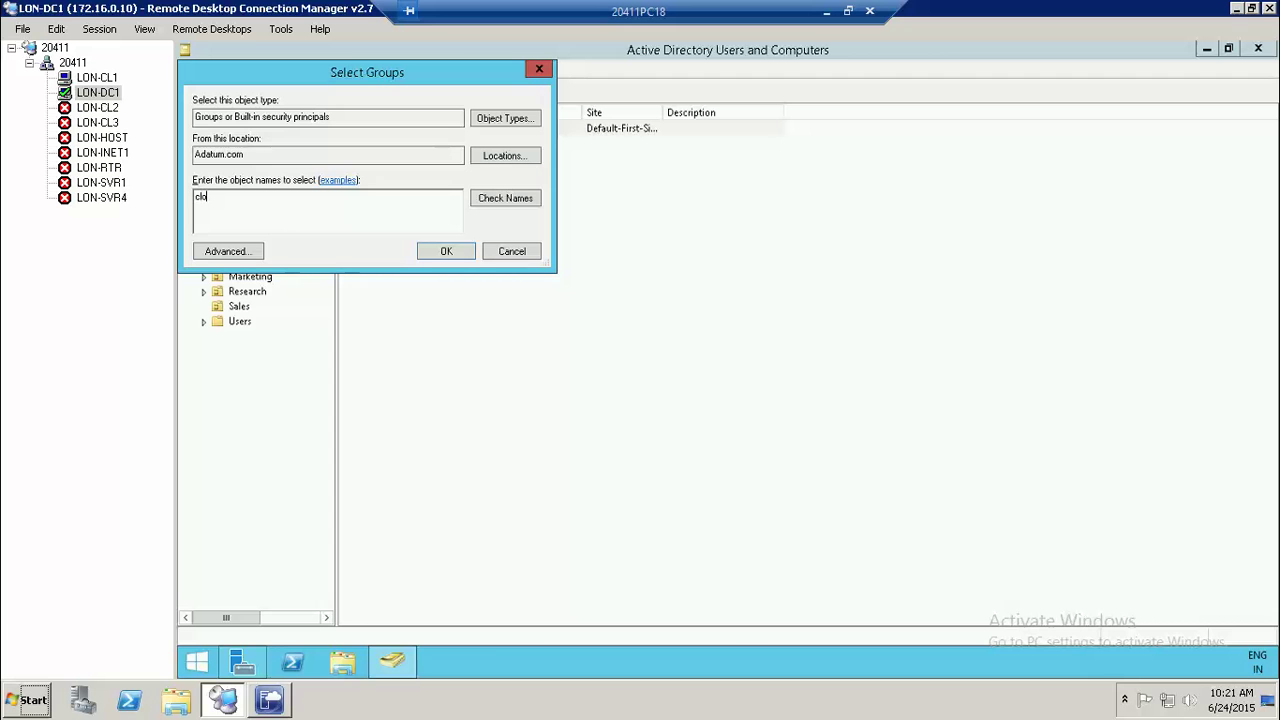
{"action": "type", "text": "ne"}
{"action": "left_click", "coordinate": [483, 197]}
{"action": "left_click", "coordinate": [446, 252]}
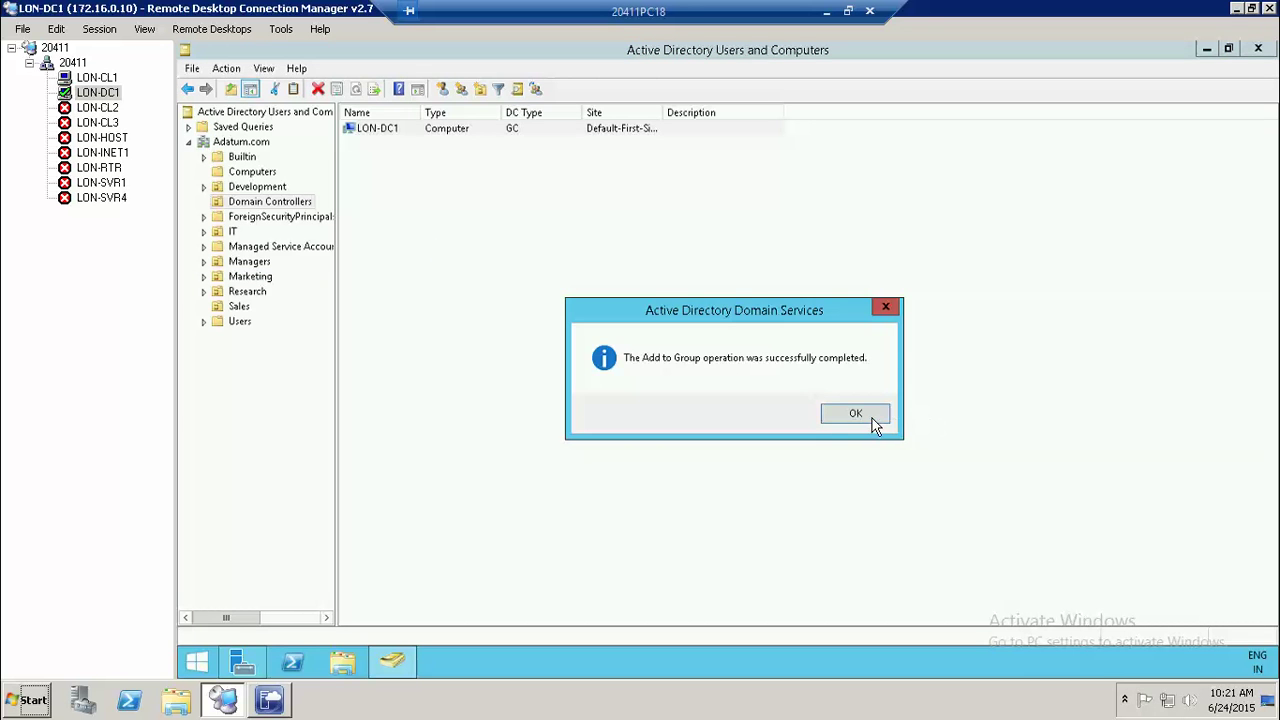
{"action": "left_click", "coordinate": [872, 418]}
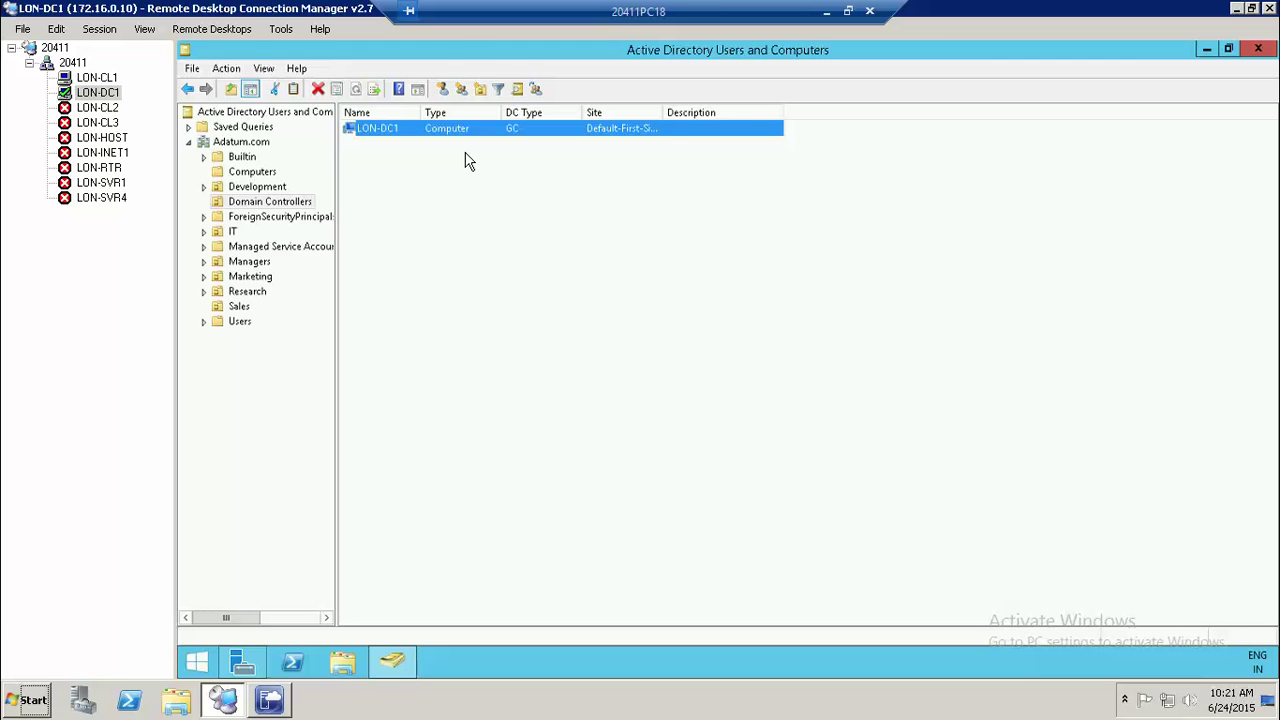
Close the directory console and start Active Directory Module for Windows PowerShell from Server Manager Tools
{"action": "left_click", "coordinate": [1205, 48]}
{"action": "left_click", "coordinate": [1207, 50]}
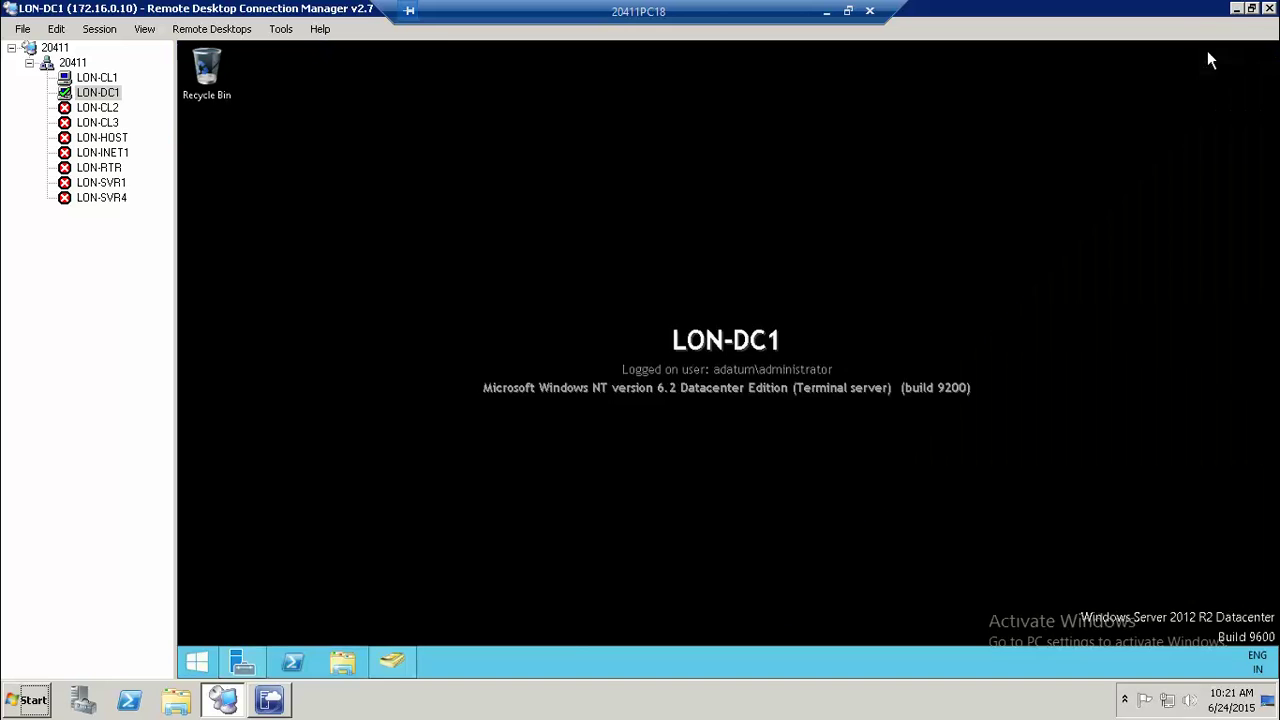
{"action": "left_click", "coordinate": [243, 661]}
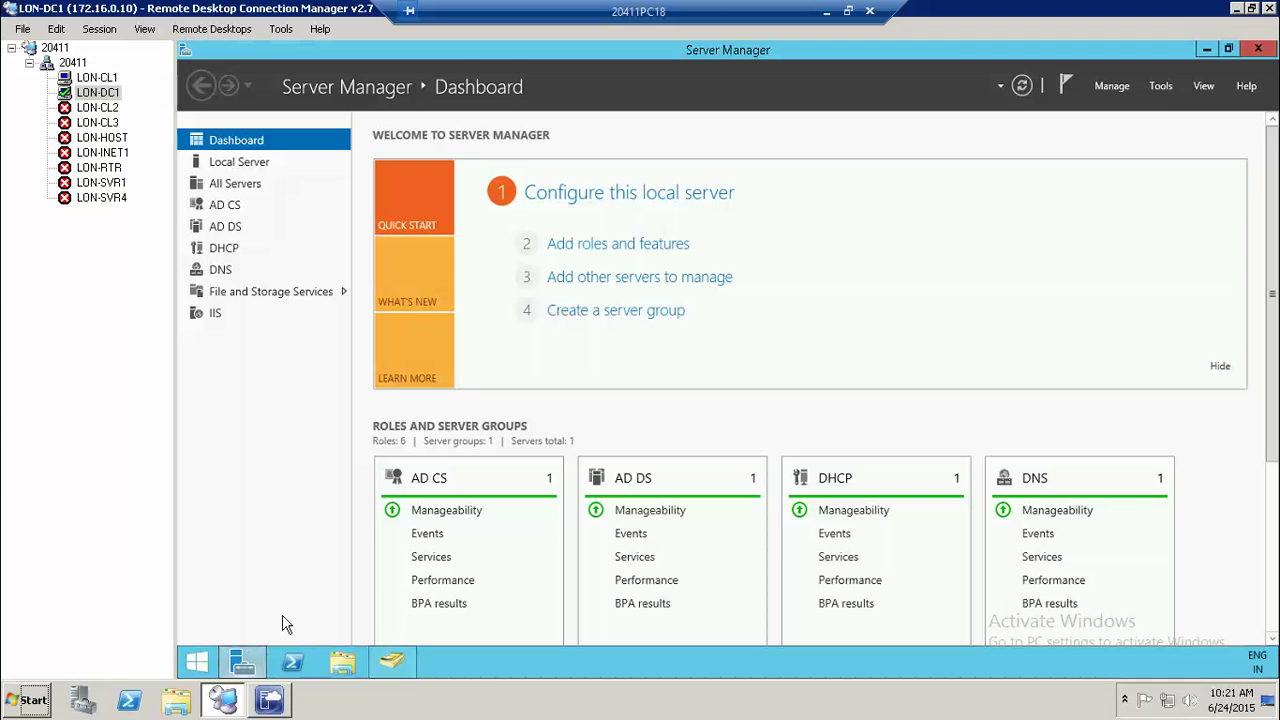
{"action": "left_click", "coordinate": [1159, 88]}
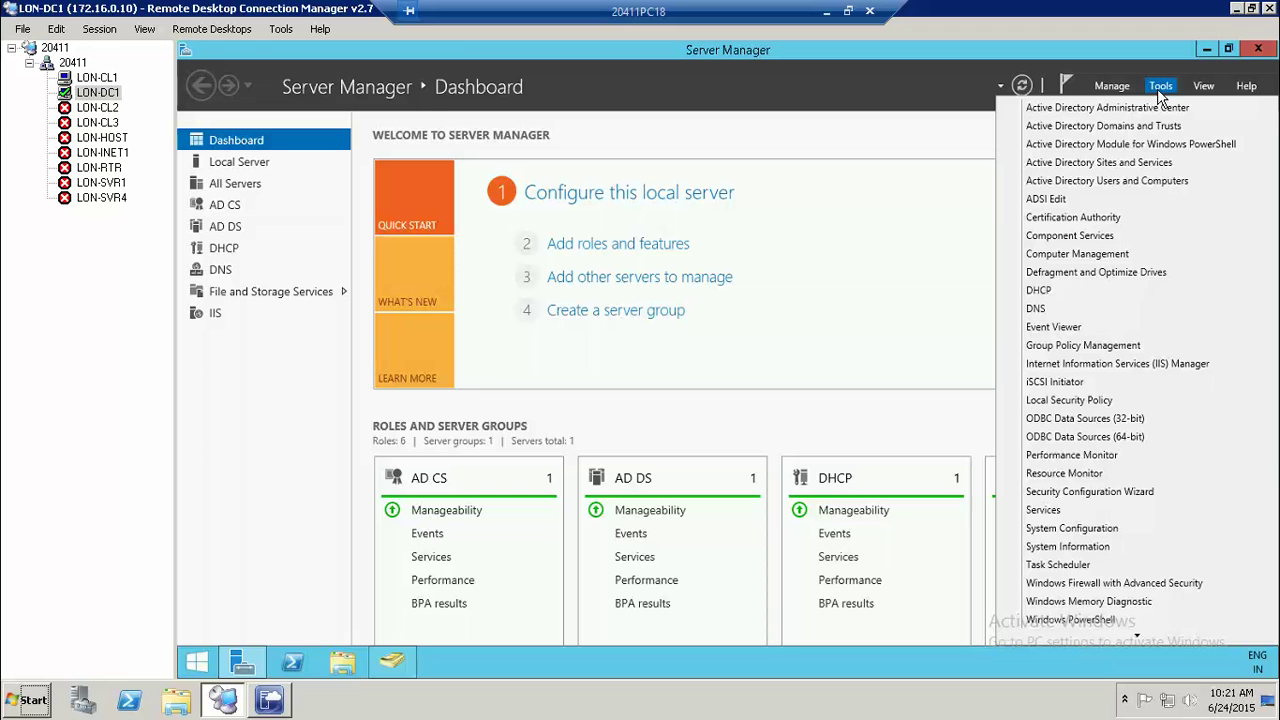
{"action": "left_click", "coordinate": [1133, 146]}
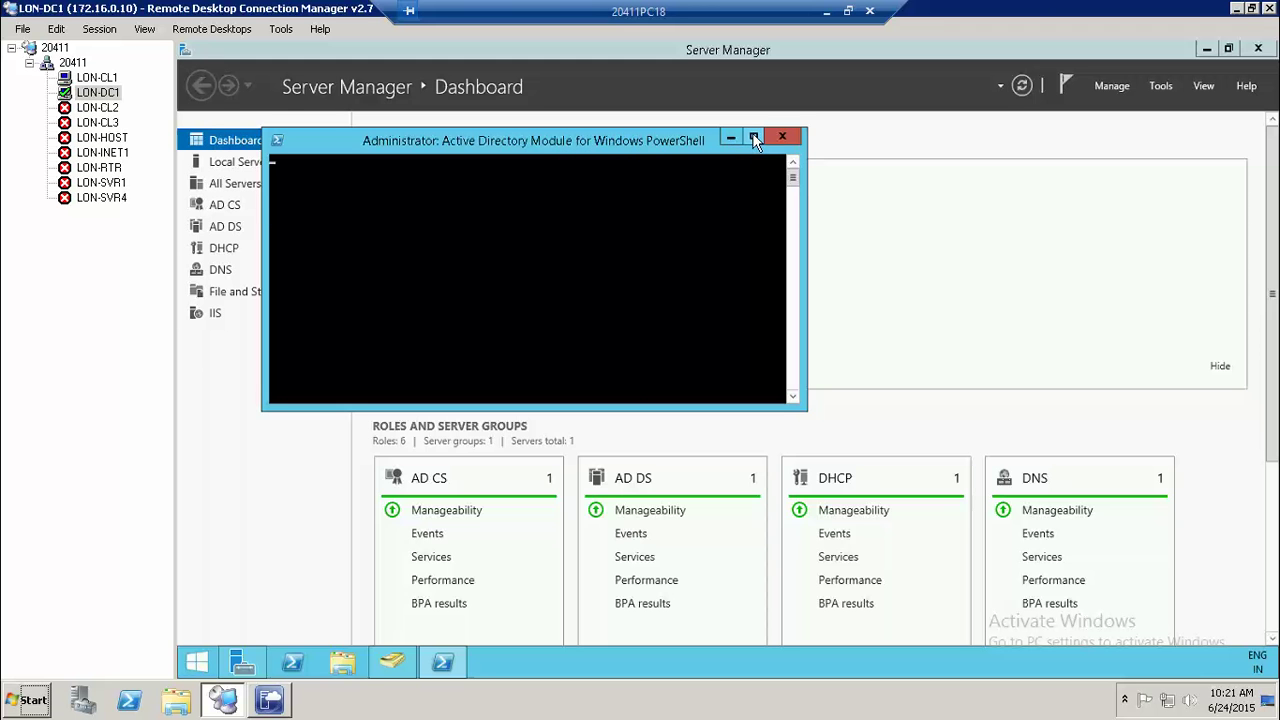
Run Get-ADDCCloningExcludedApplicationList to list the applications excluded from DC cloning
{"action": "left_click", "coordinate": [1204, 47]}
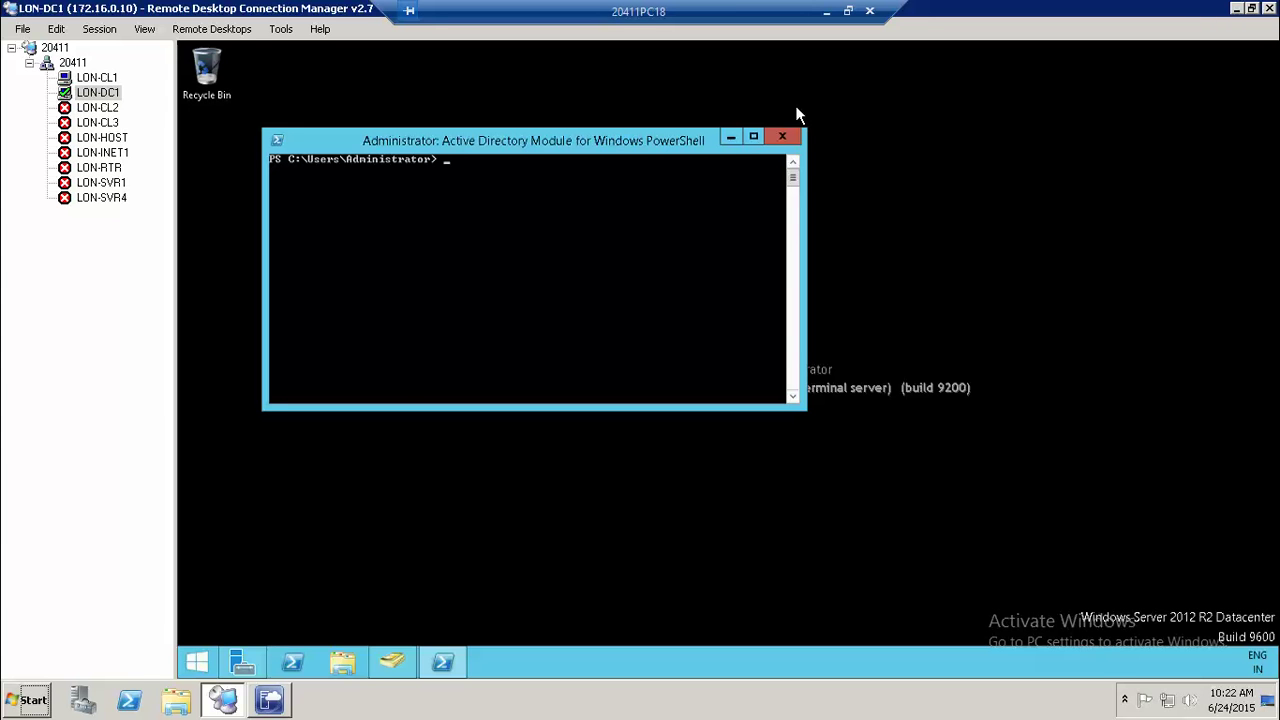
{"action": "type", "text": "get-addcclo"}
{"action": "key", "text": "Tab"}
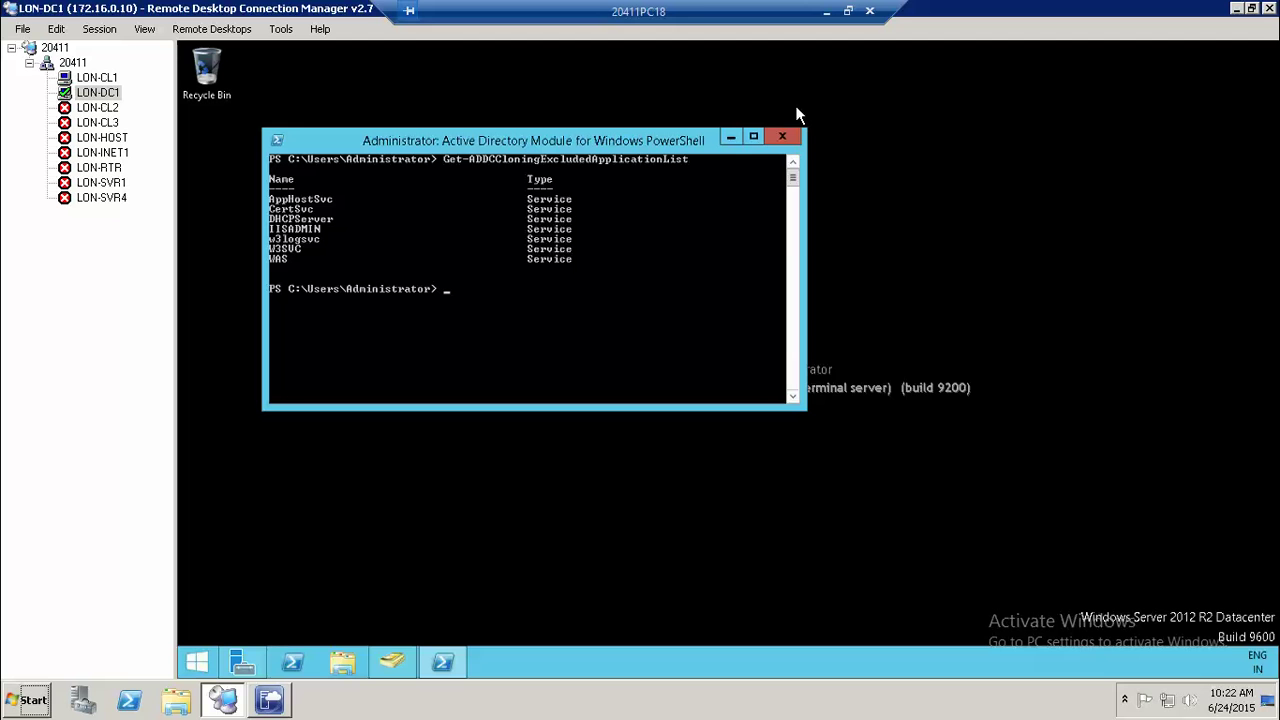
Rerun it with -GenerateXml to write CustomDCCloneAllowList.xml into C:\Windows\NTDS
{"action": "key", "text": "Up"}
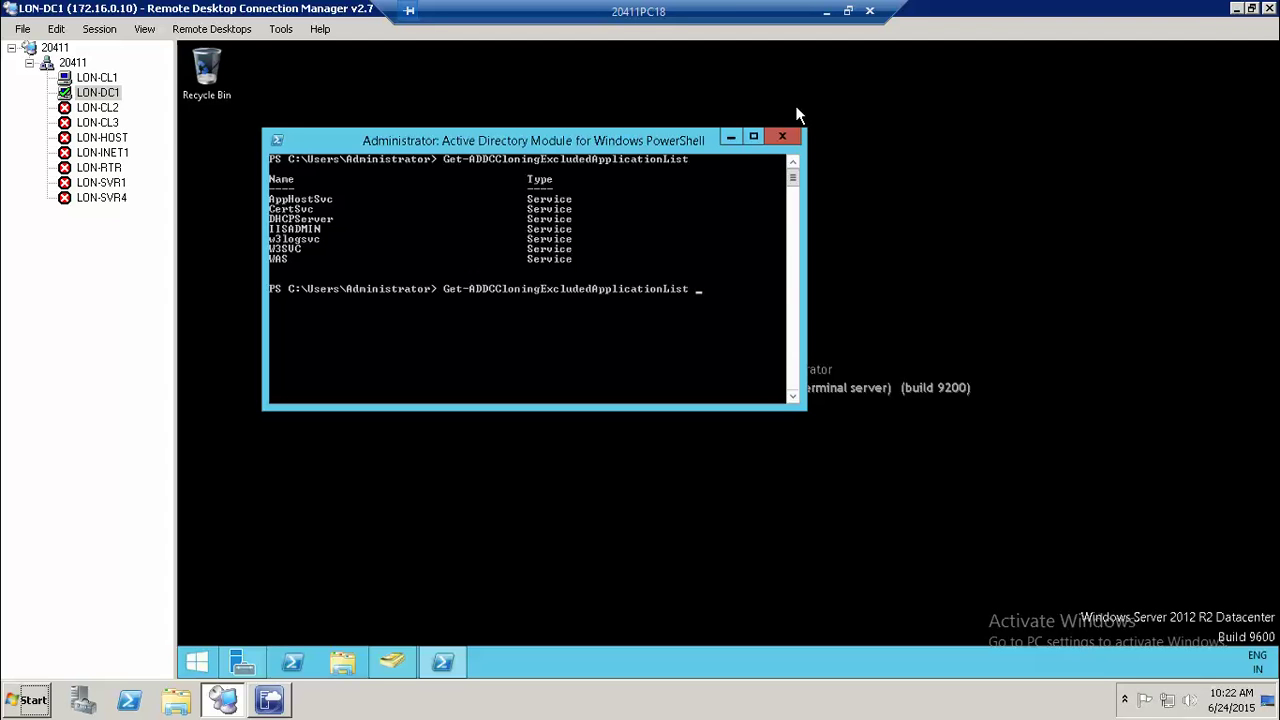
{"action": "type", "text": "-gen"}
{"action": "key", "text": "Tab"}
{"action": "key", "text": "Return"}
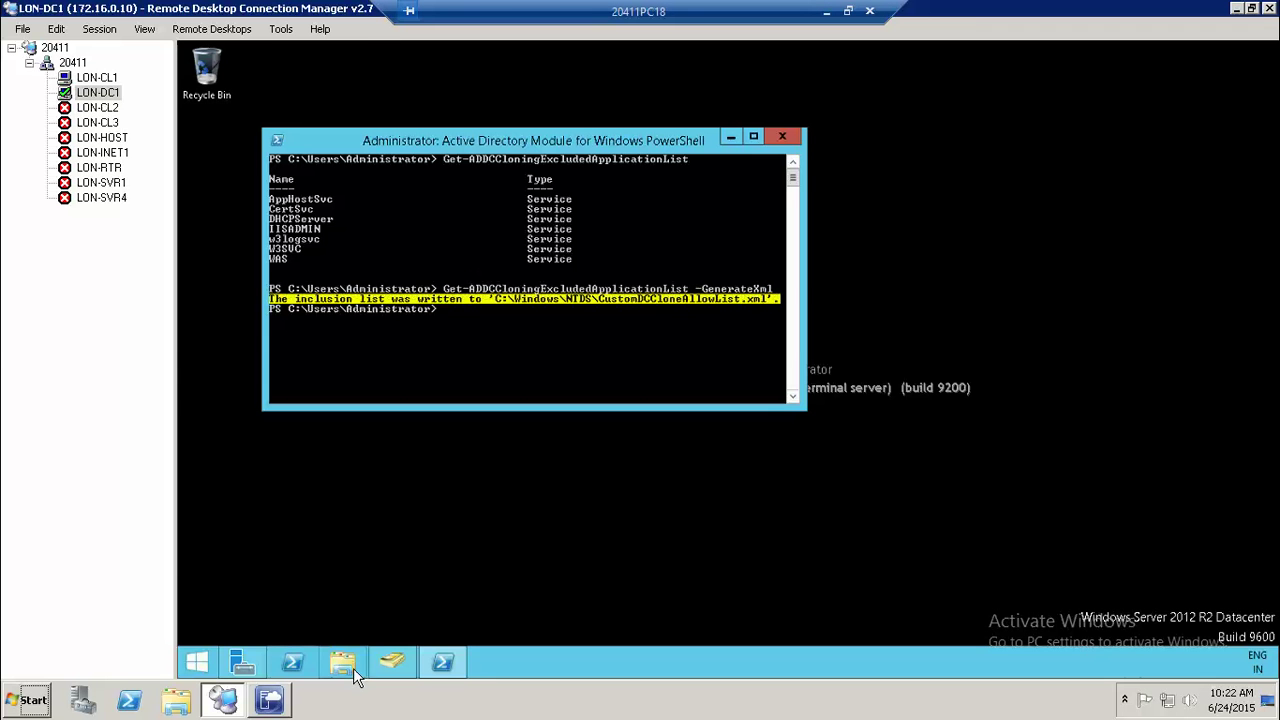
Browse to C:\Windows\NTDS, view CustomDCCloneAllowList.xml, then close the viewer
{"action": "left_click", "coordinate": [353, 668]}
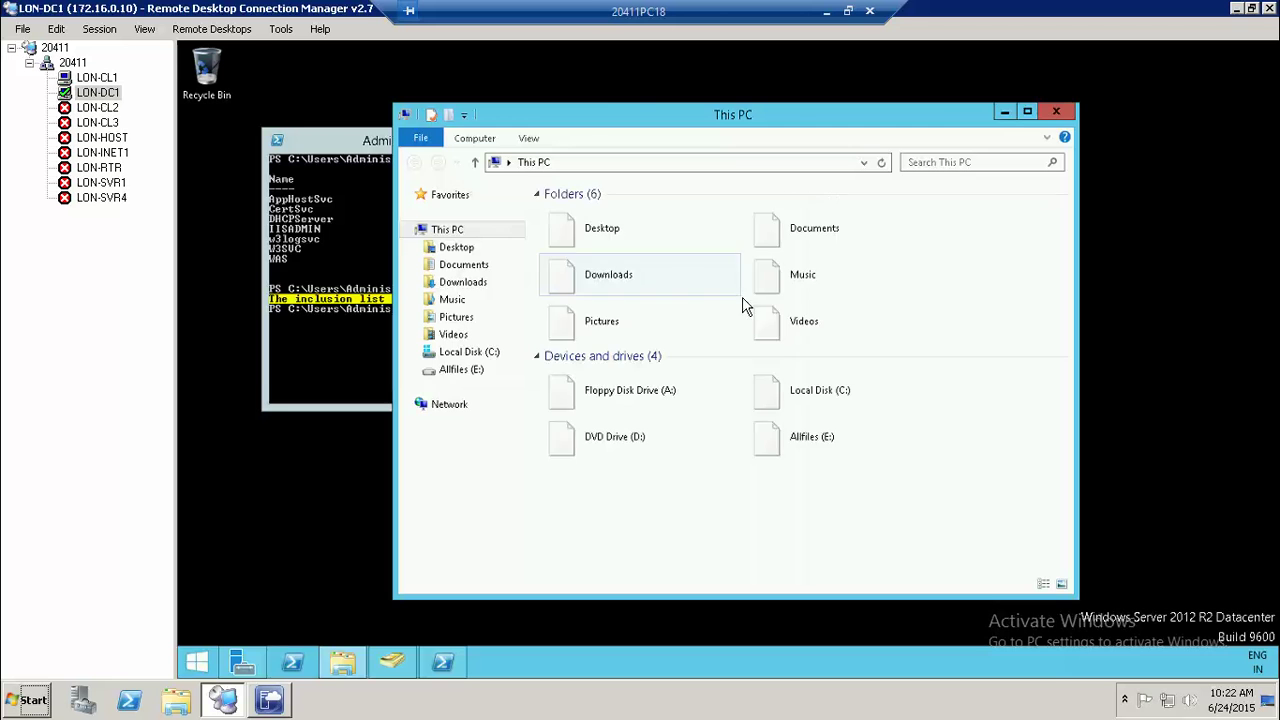
{"action": "double_click", "coordinate": [848, 378]}
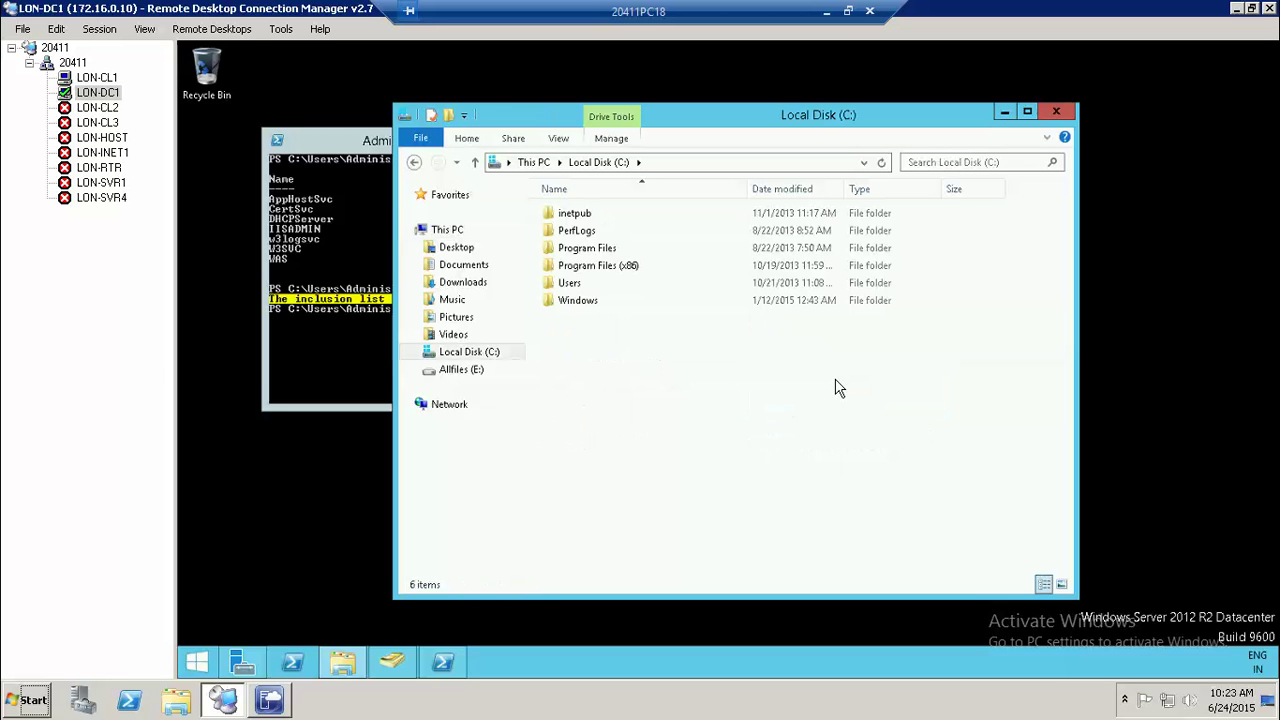
{"action": "double_click", "coordinate": [590, 302]}
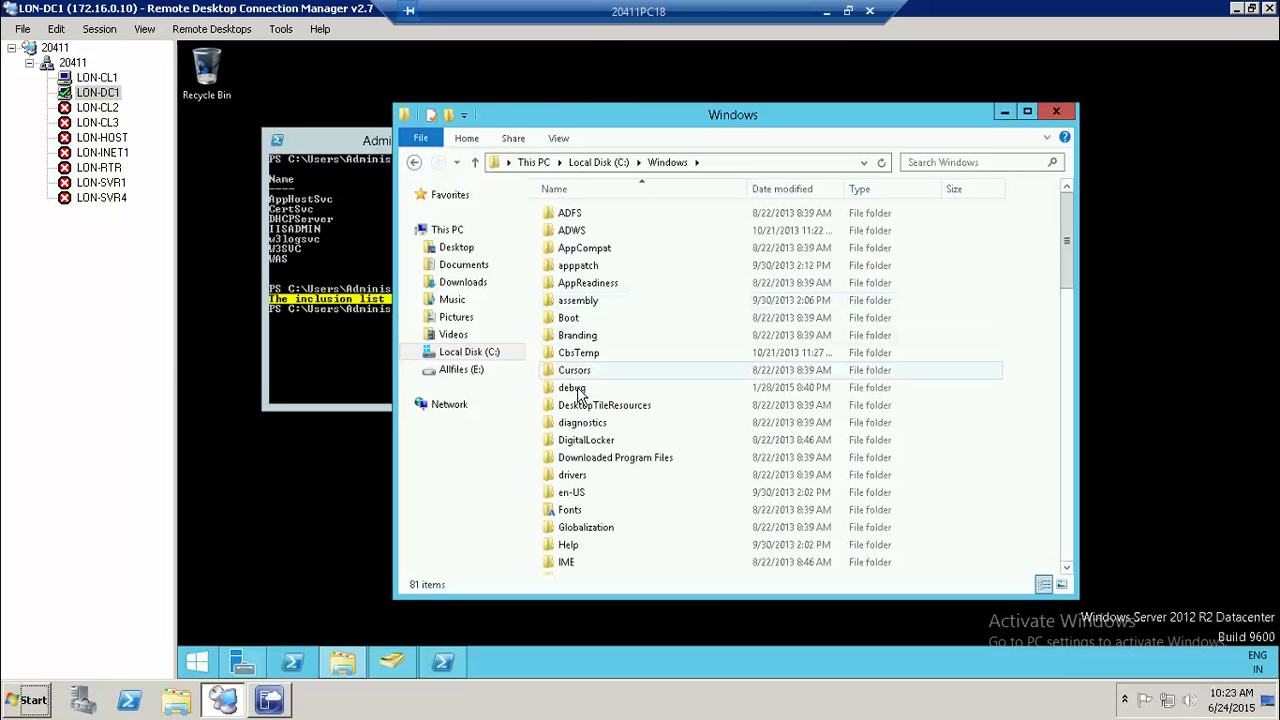
{"action": "type", "text": "ntds"}
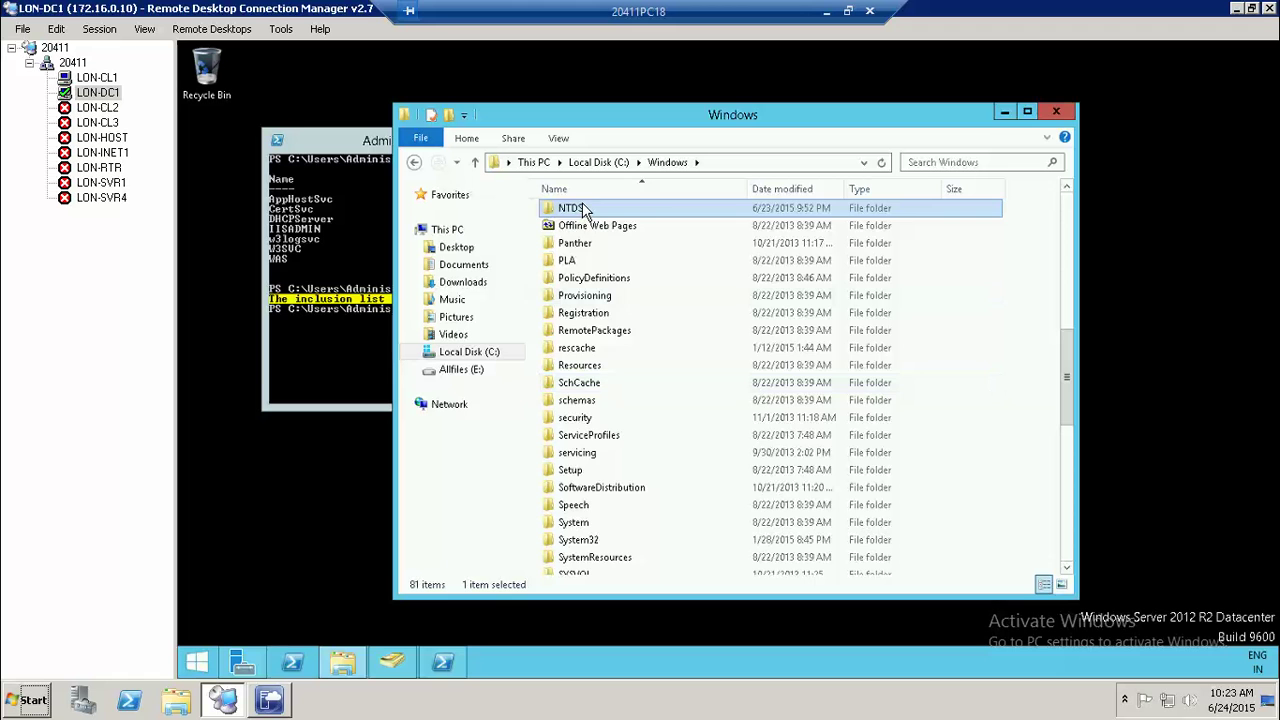
{"action": "double_click", "coordinate": [585, 210]}
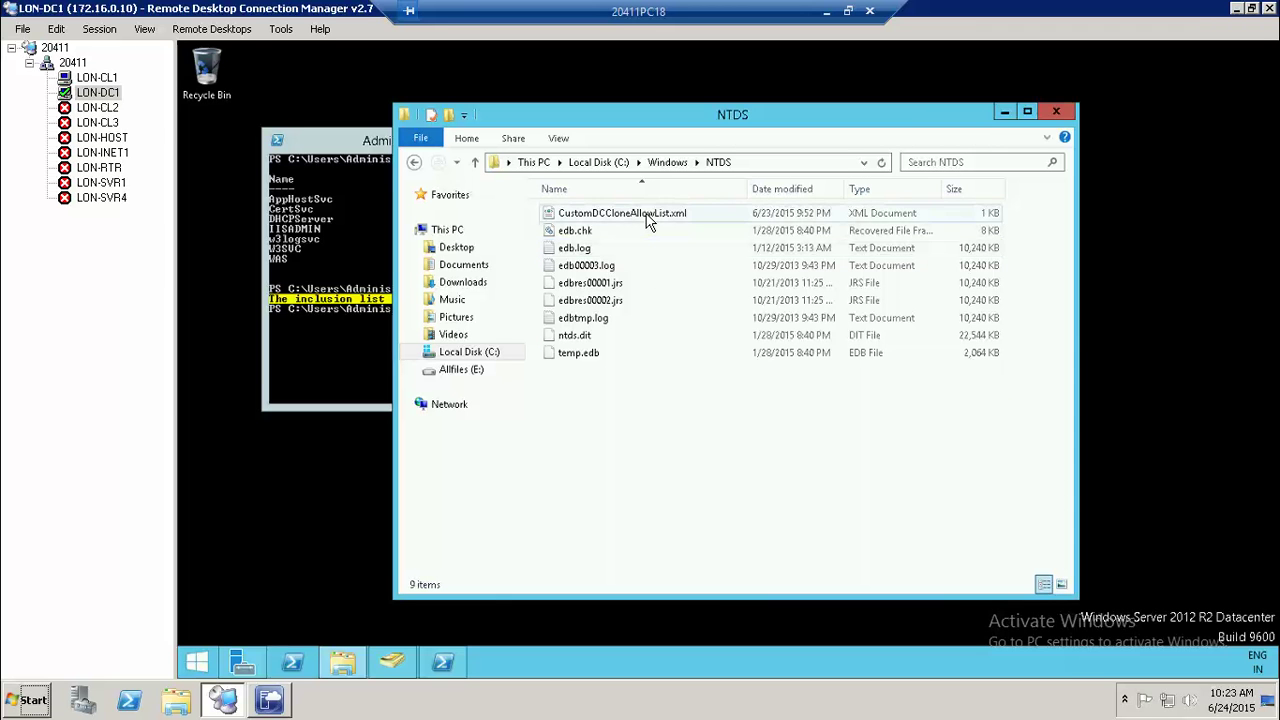
{"action": "left_click", "coordinate": [647, 220]}
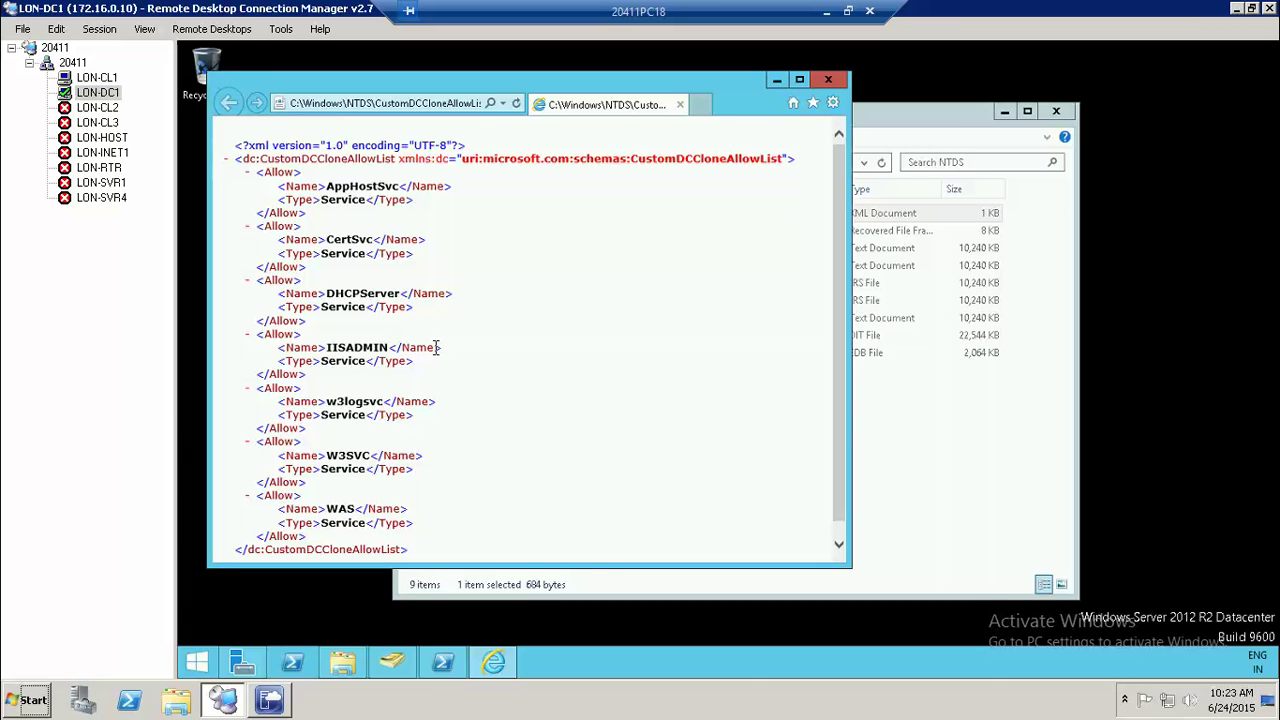
{"action": "left_click", "coordinate": [829, 80]}
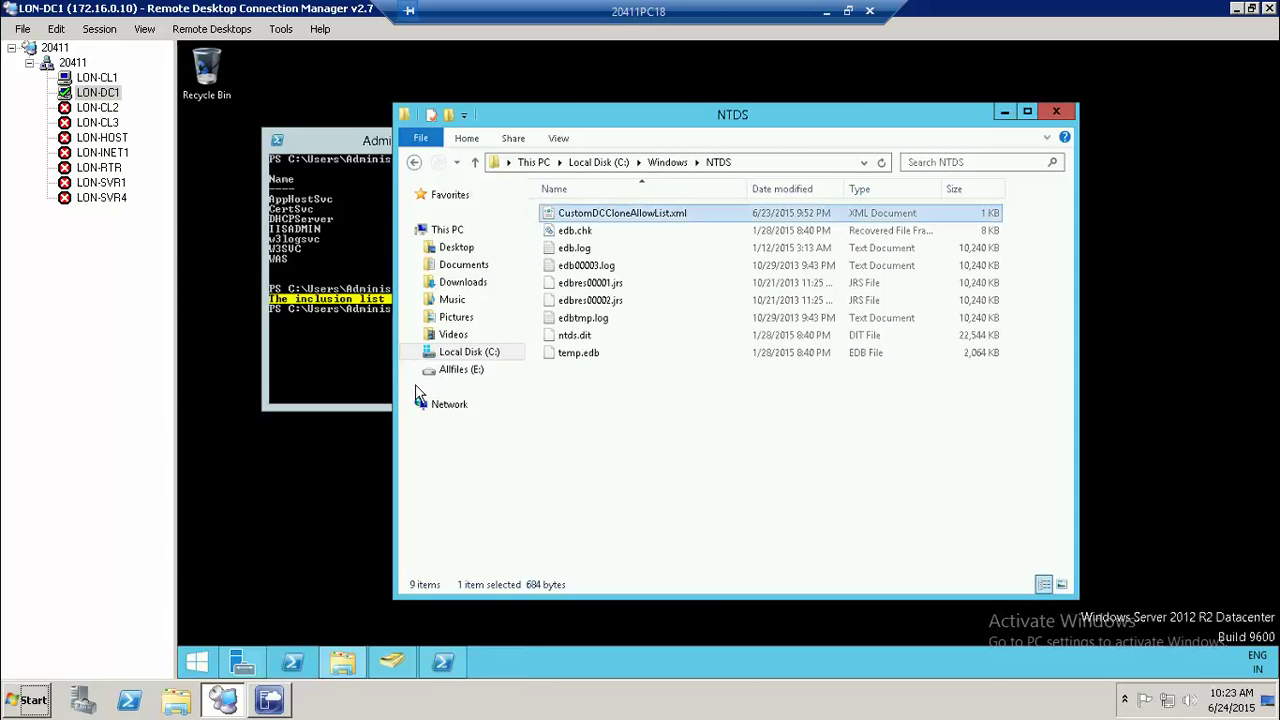
Run New-ADDCCloneConfigFile to generate DCCloneConfig.xml, then minimize the PowerShell console
{"action": "left_click", "coordinate": [350, 365]}
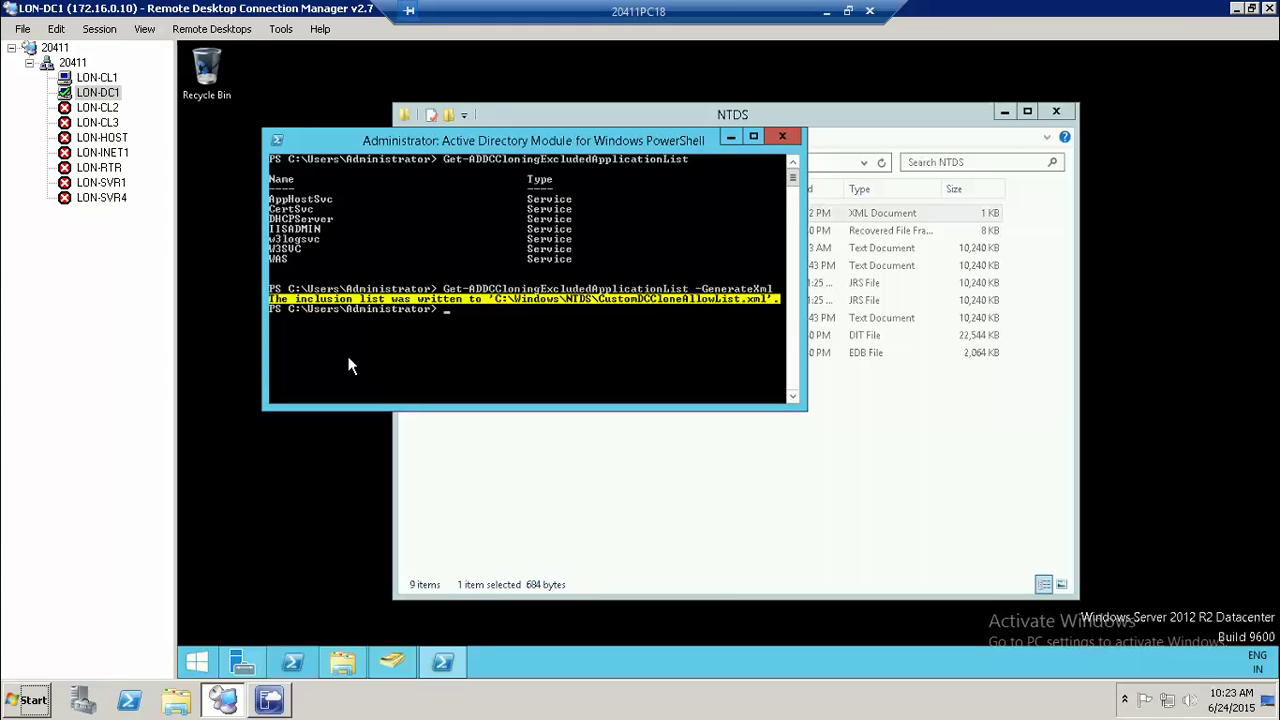
{"action": "type", "text": "new-addccl"}
{"action": "key", "text": "Tab"}
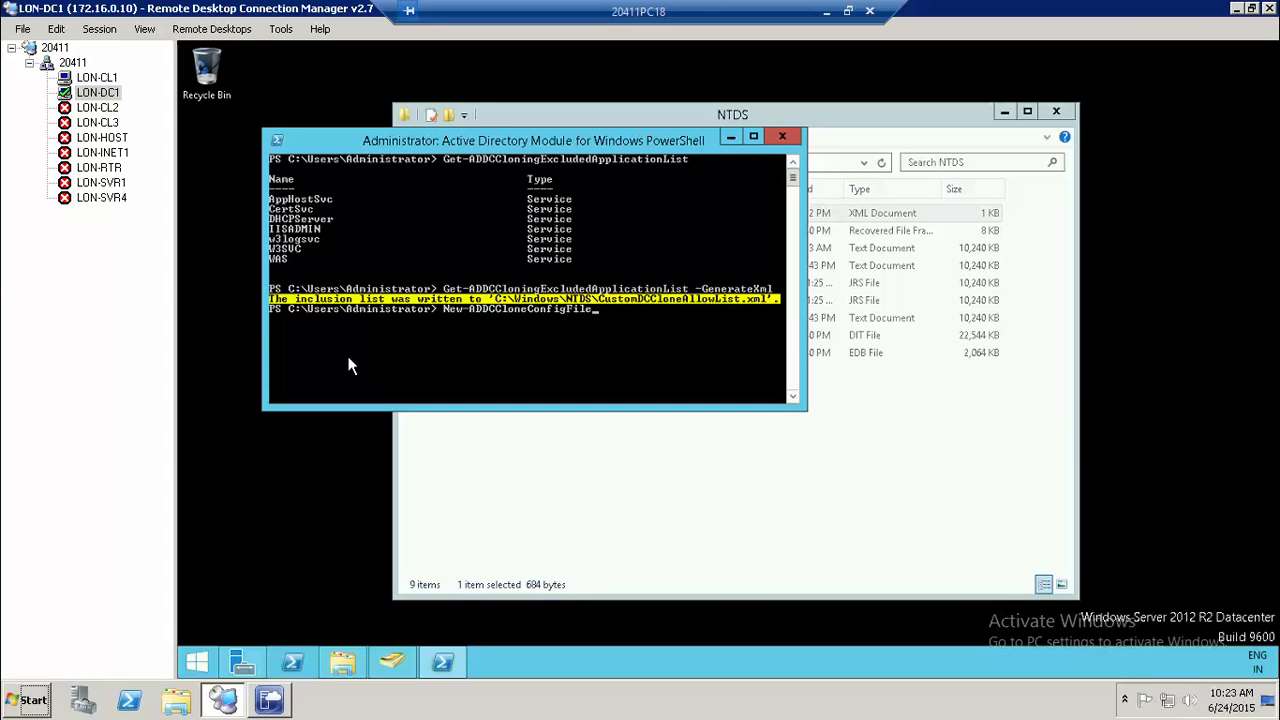
{"action": "key", "text": "Return"}
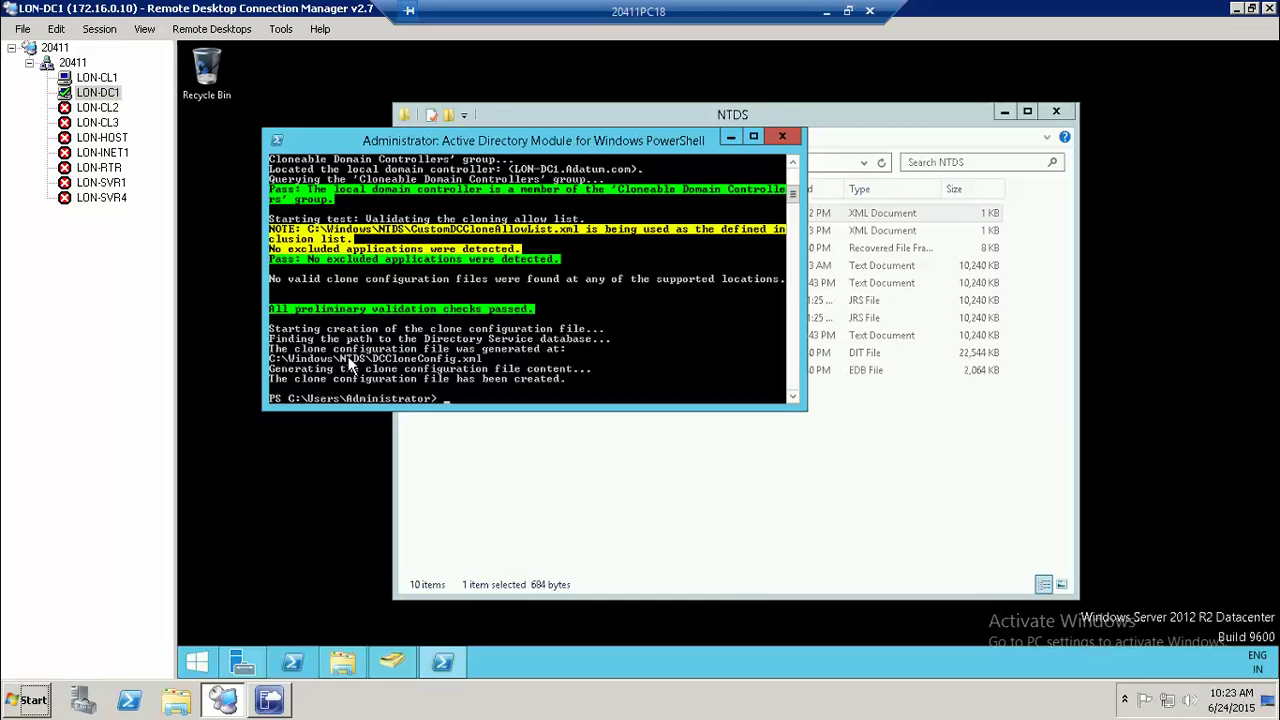
{"action": "left_click", "coordinate": [731, 139]}
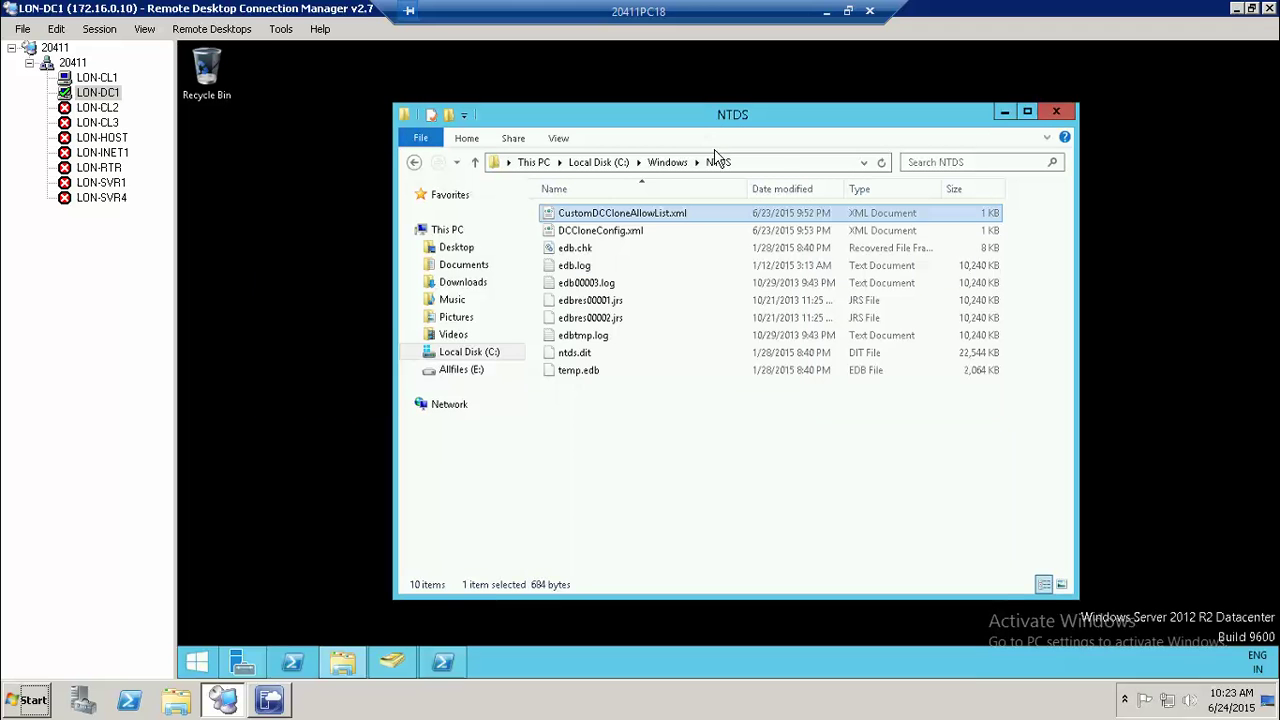
View DCCloneConfig.xml, then close the viewer and the NTDS folder
{"action": "double_click", "coordinate": [601, 232]}
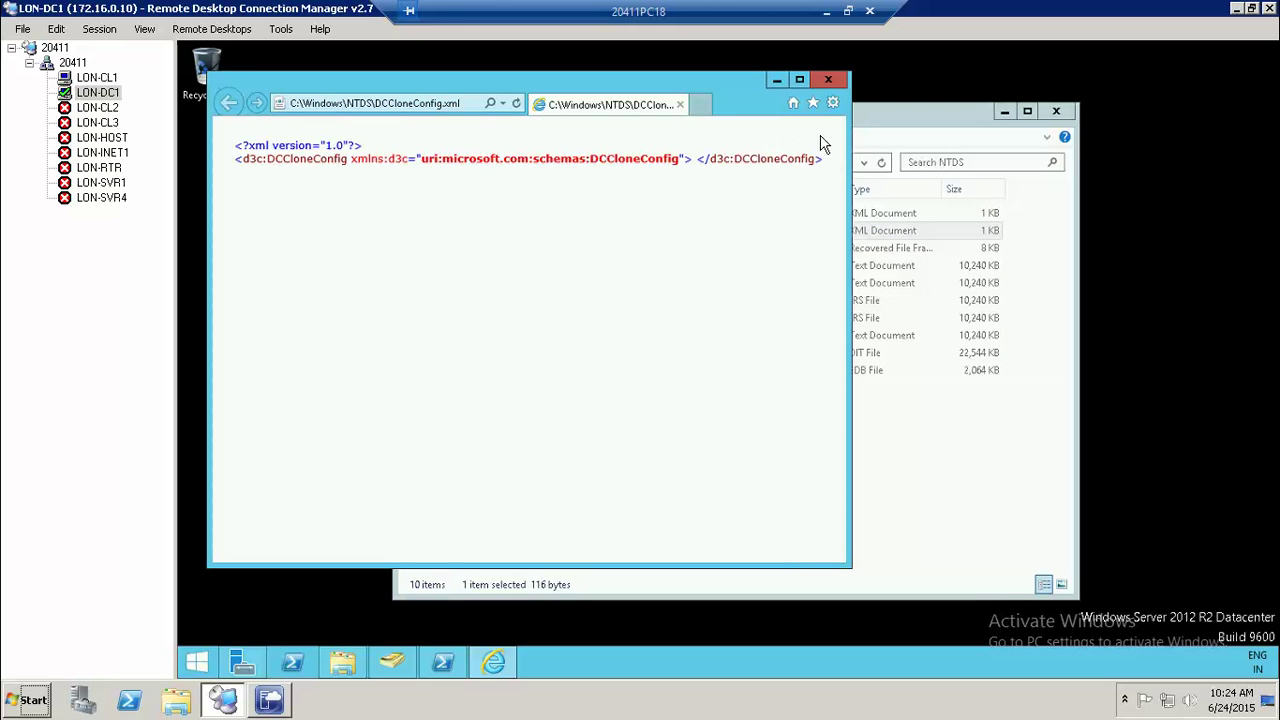
{"action": "left_click", "coordinate": [836, 80]}
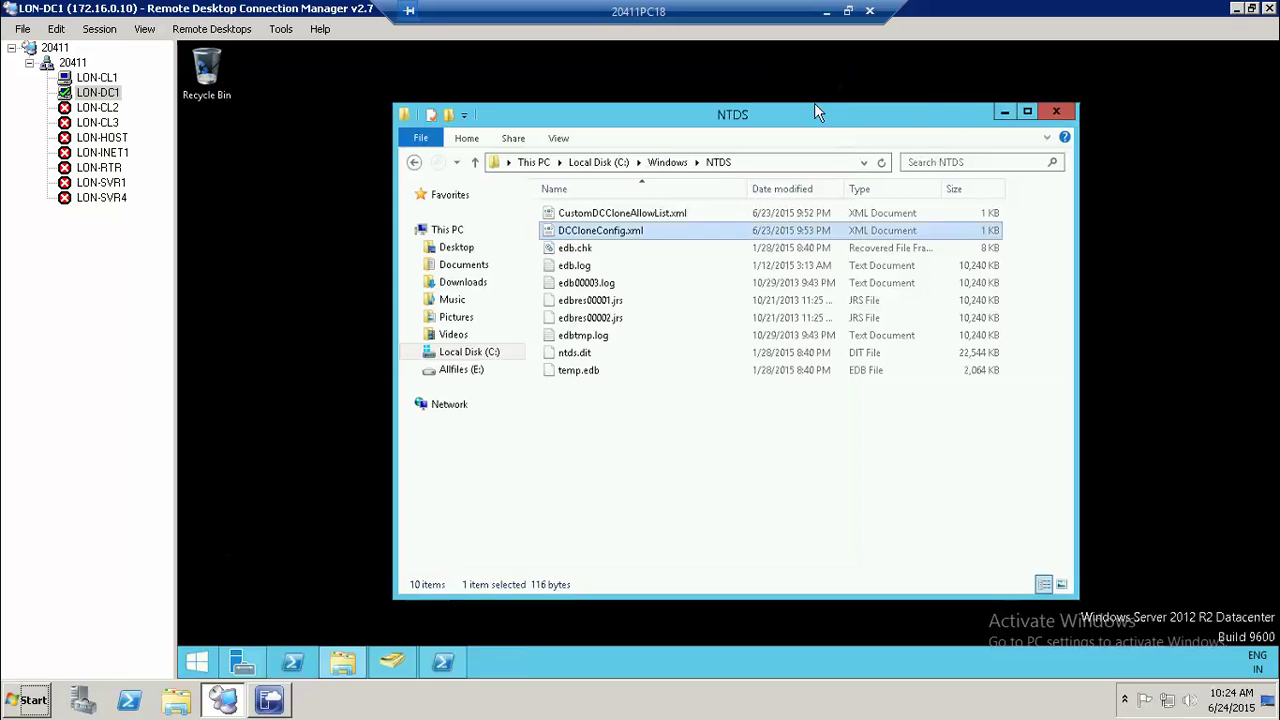
{"action": "left_click", "coordinate": [1058, 110]}
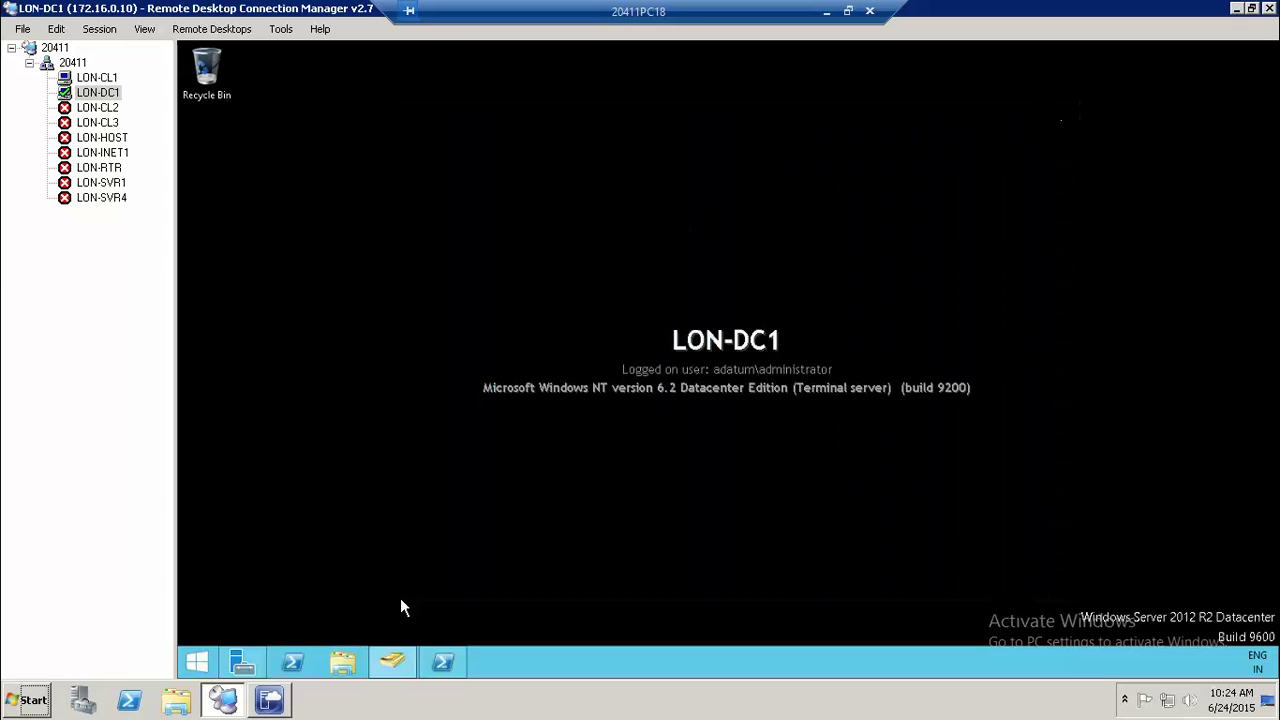
Shut down LON-DC1 with Stop-Computer in the PowerShell console
{"action": "left_click", "coordinate": [444, 661]}
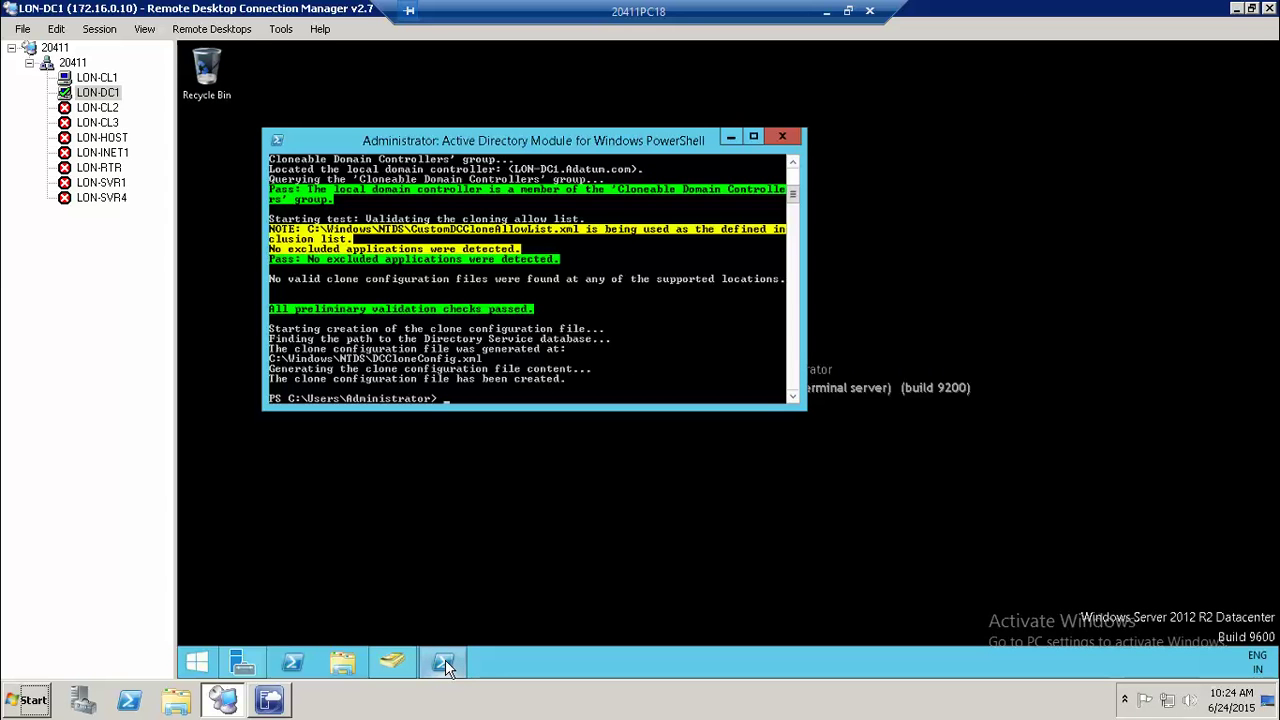
{"action": "type", "text": "stop-com"}
{"action": "key", "text": "Tab"}
{"action": "key", "text": "Return"}
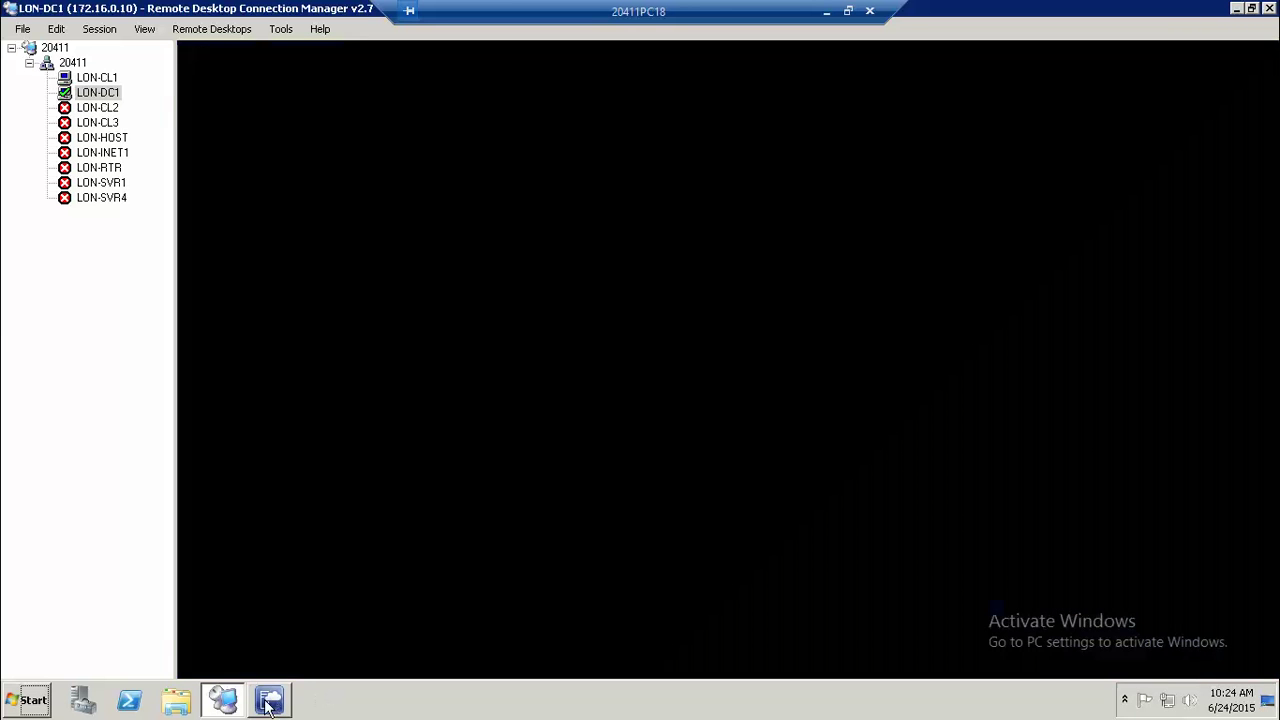
In Virtual Machine Manager, bring up the connection options for 20411D18-HOST
{"action": "left_click", "coordinate": [268, 703]}
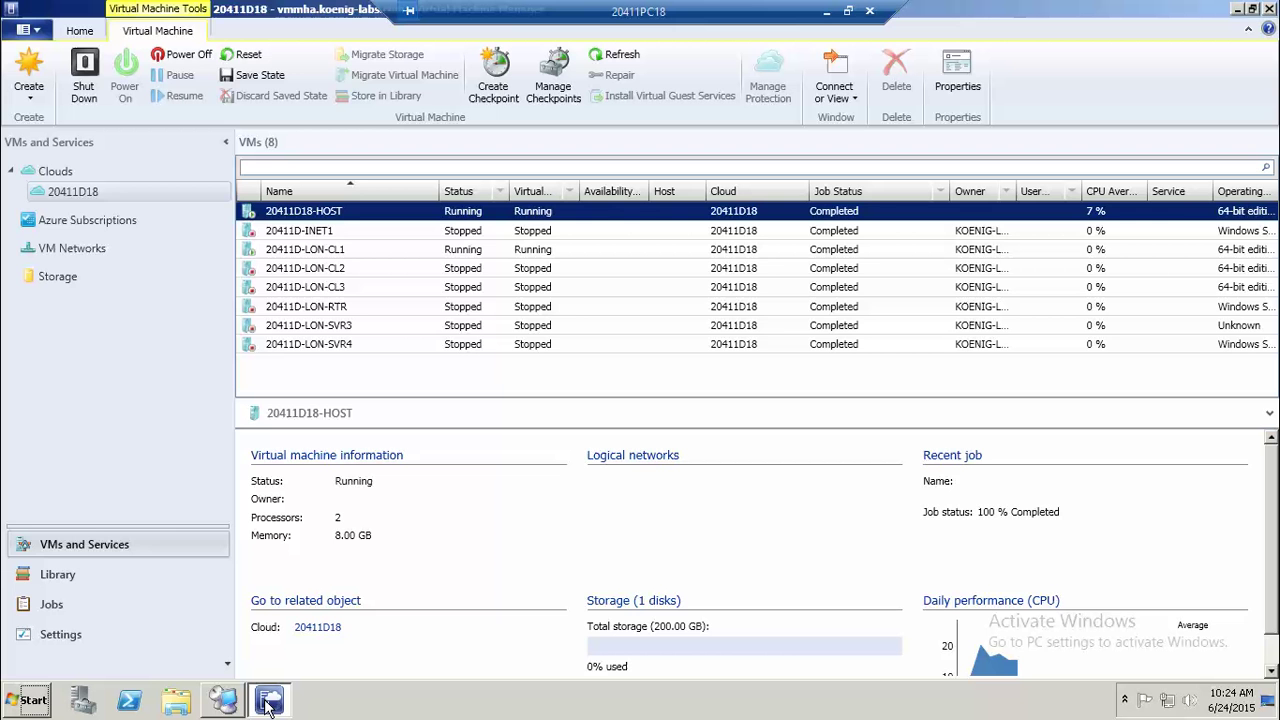
{"action": "right_click", "coordinate": [343, 213]}
{"action": "mouse_move", "coordinate": [491, 535]}
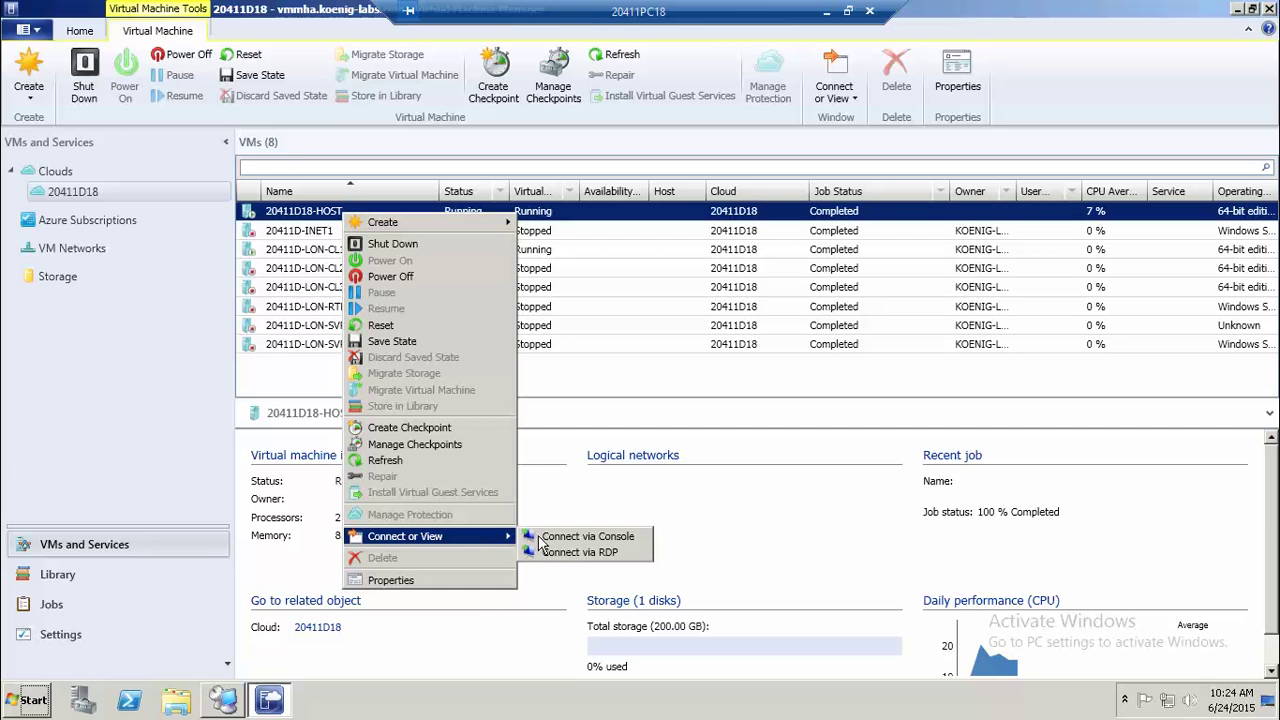
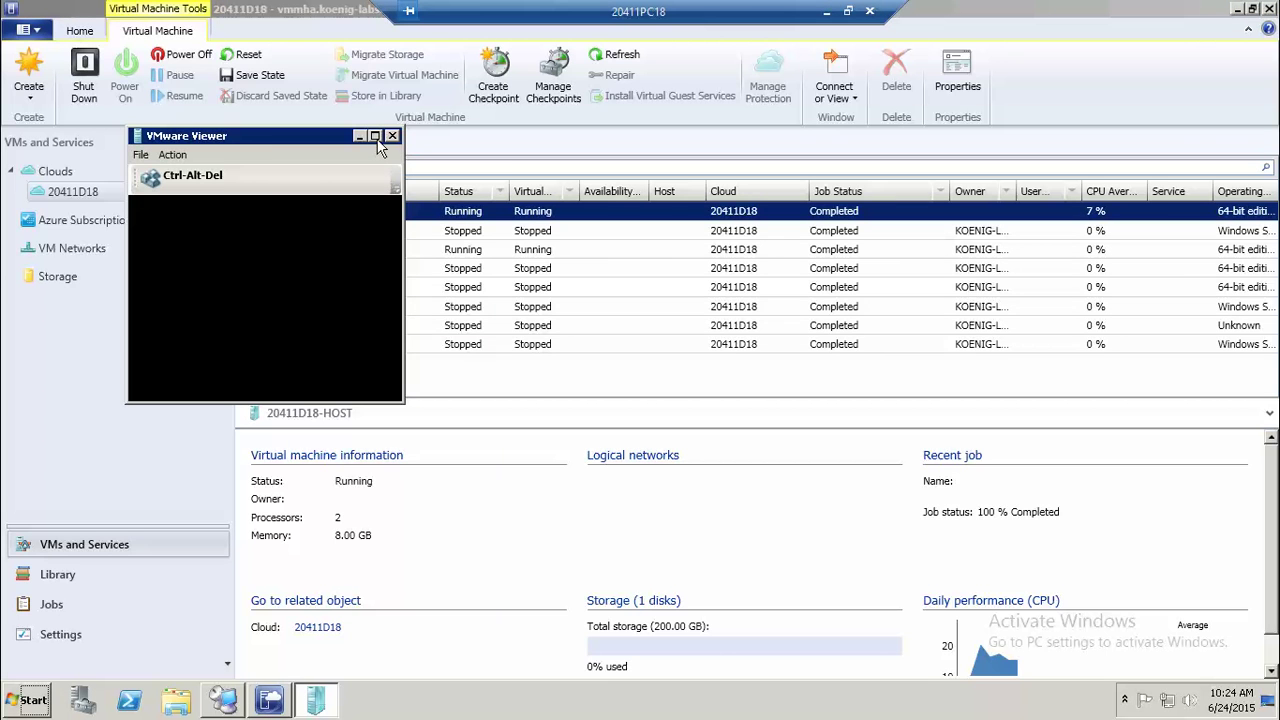
Maximize the VMware Viewer console and sign in to the host as Administrator with its password
{"action": "left_click", "coordinate": [375, 136]}
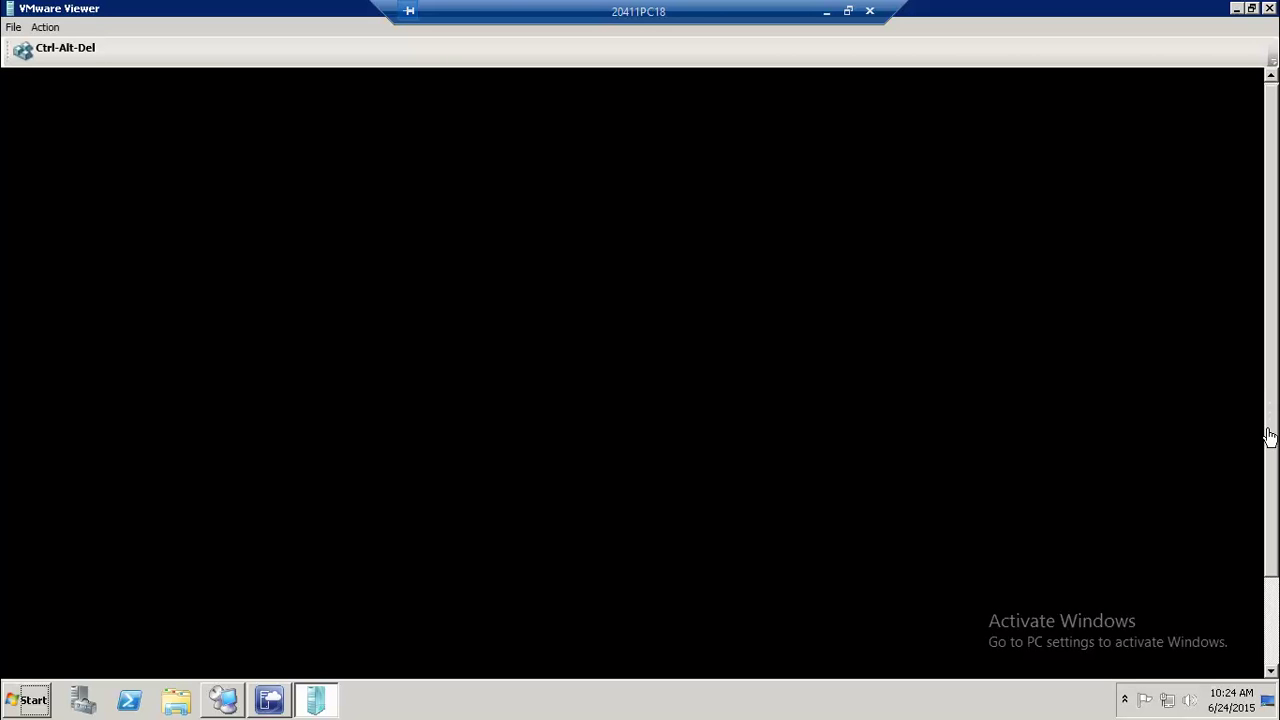
{"action": "left_click_drag", "start_coordinate": [1268, 437], "coordinate": [1272, 505]}
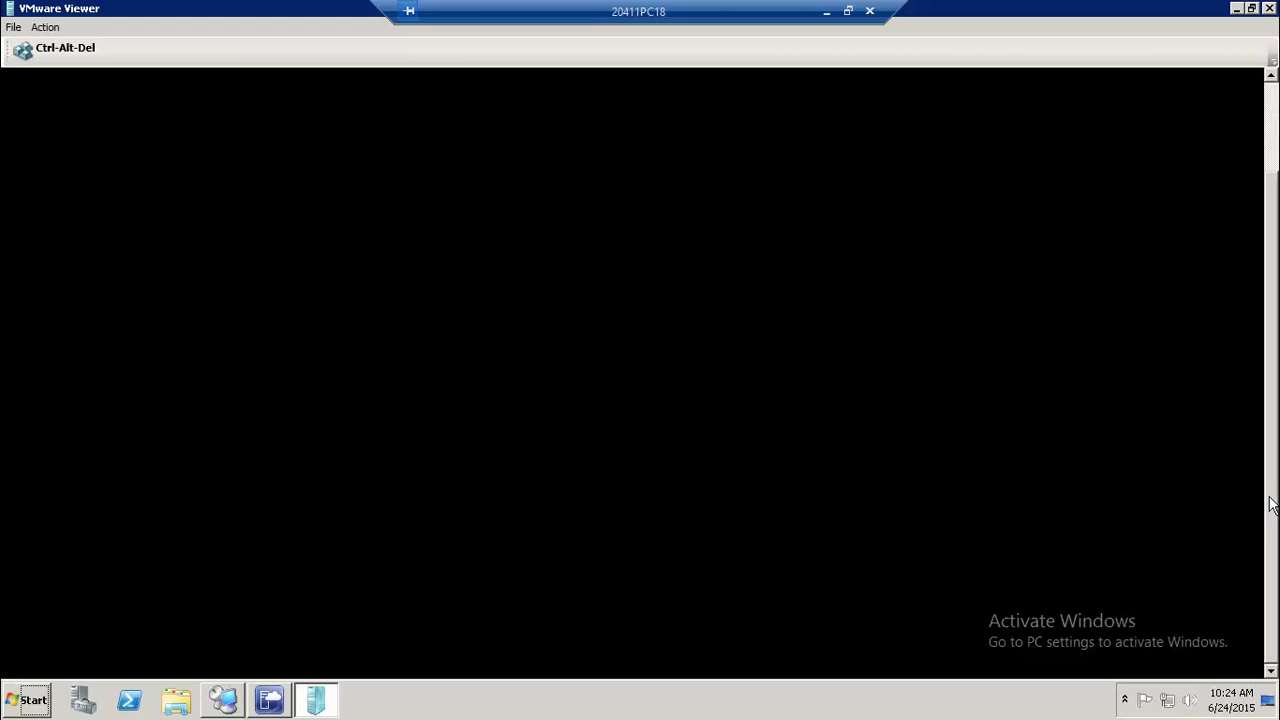
{"action": "left_click", "coordinate": [71, 46]}
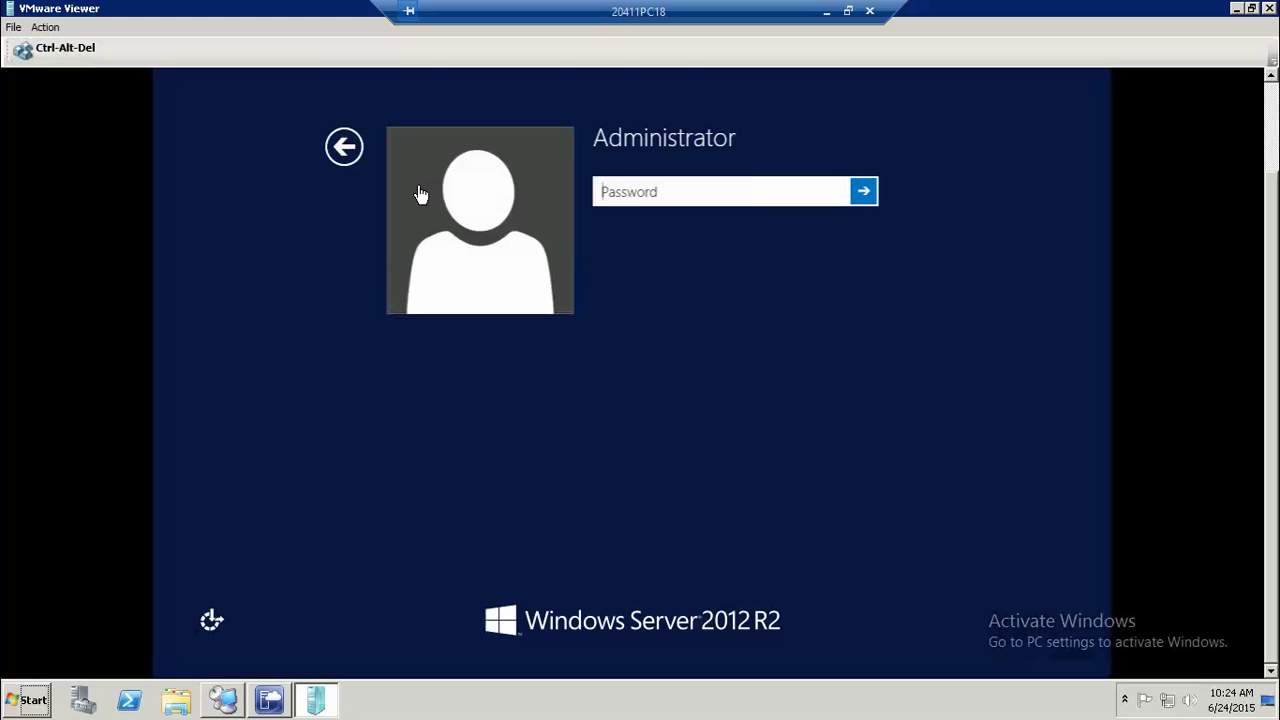
{"action": "left_click", "coordinate": [686, 187]}
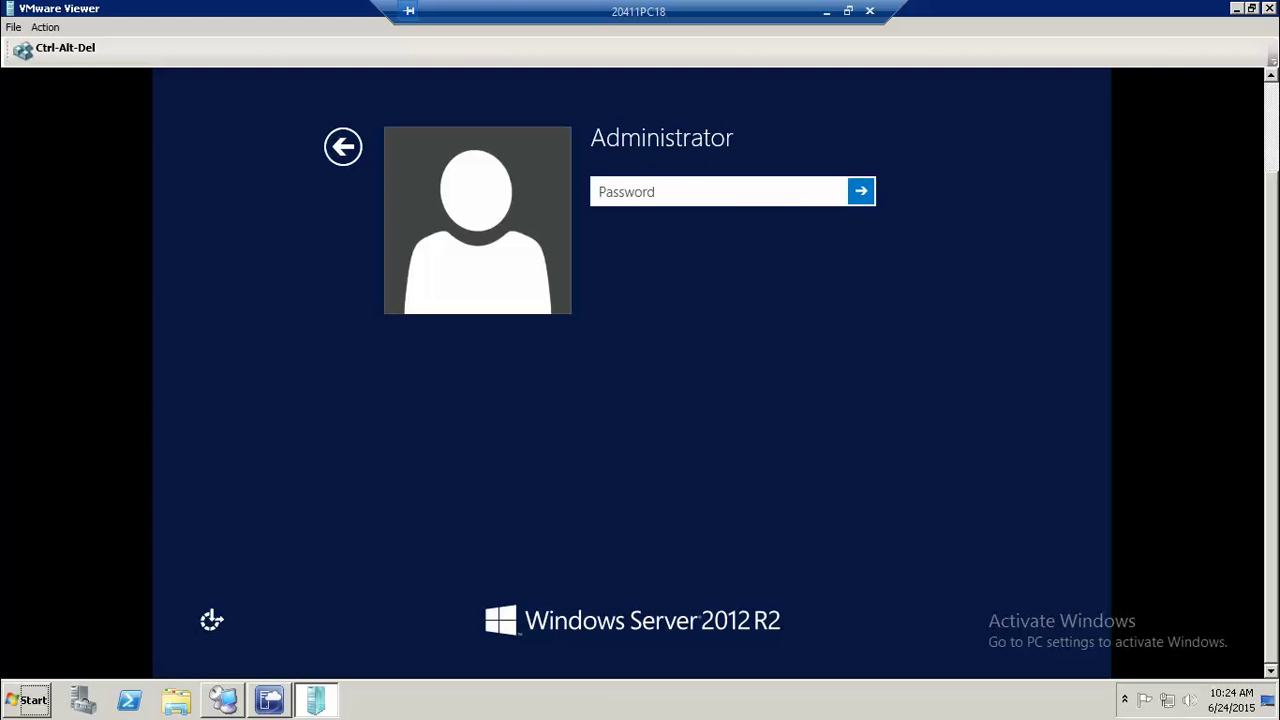
{"action": "type", "text": "Pa$$w0"}
{"action": "key", "text": "Return"}
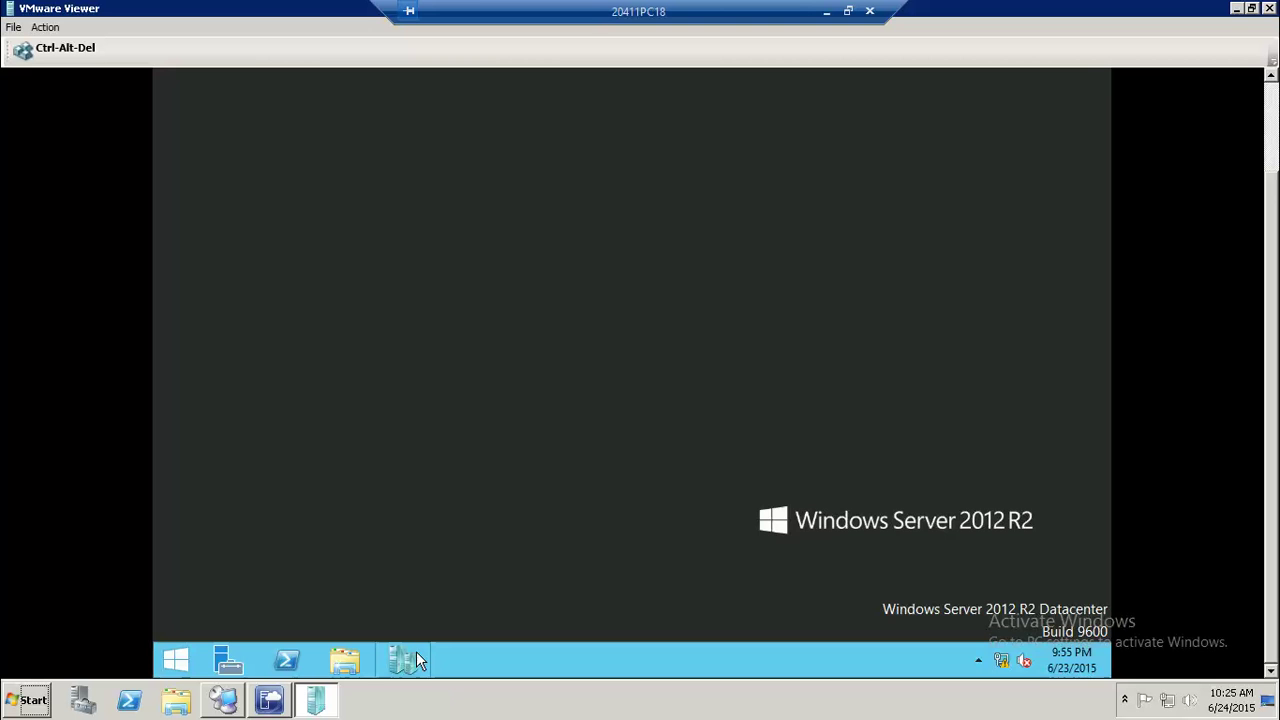
Launch Hyper-V Manager from the server taskbar to list LON-HOST's virtual machines
{"action": "left_click", "coordinate": [416, 651]}
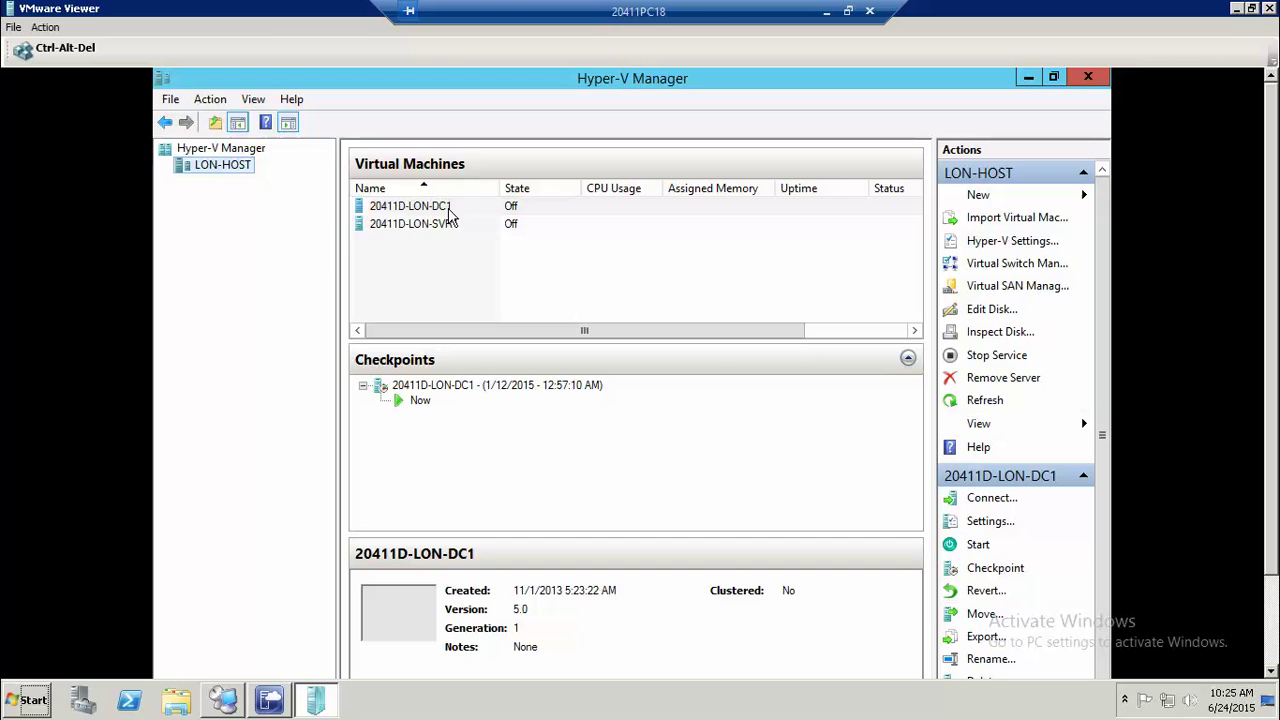
Bring up the Export Virtual Machine dialog for 20411D-LON-DC1
{"action": "left_click", "coordinate": [449, 214]}
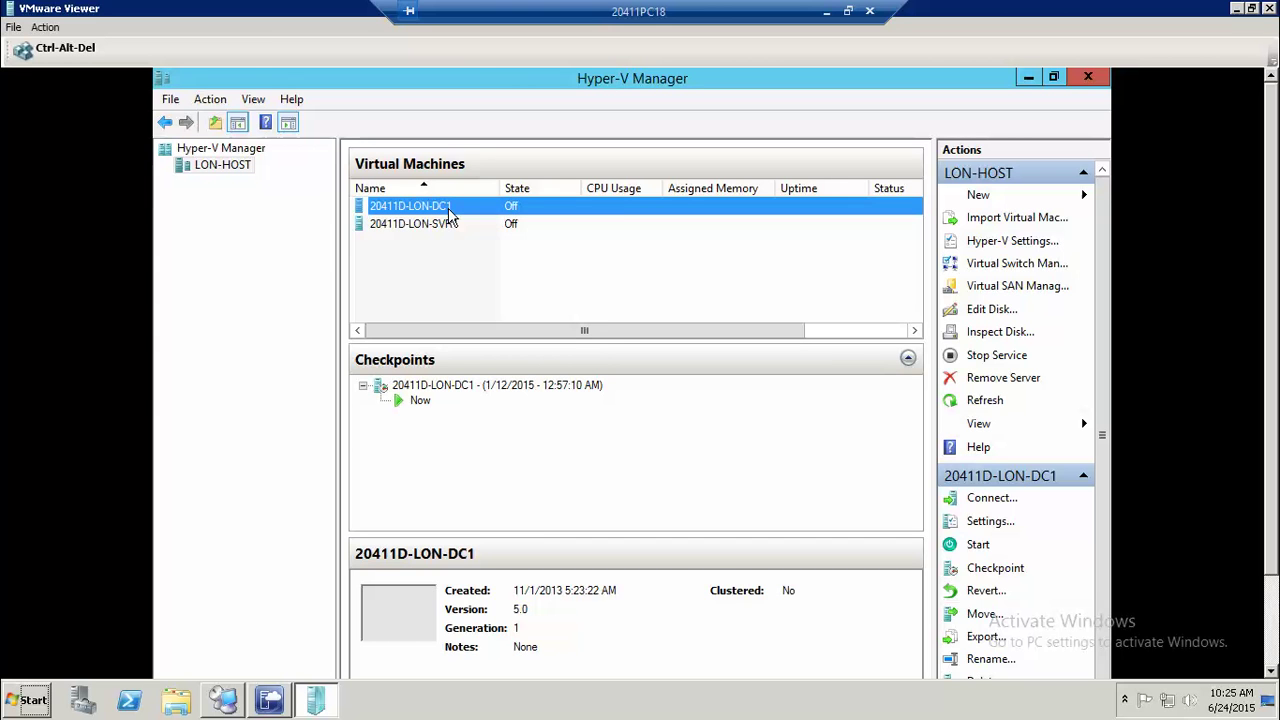
{"action": "right_click", "coordinate": [449, 214]}
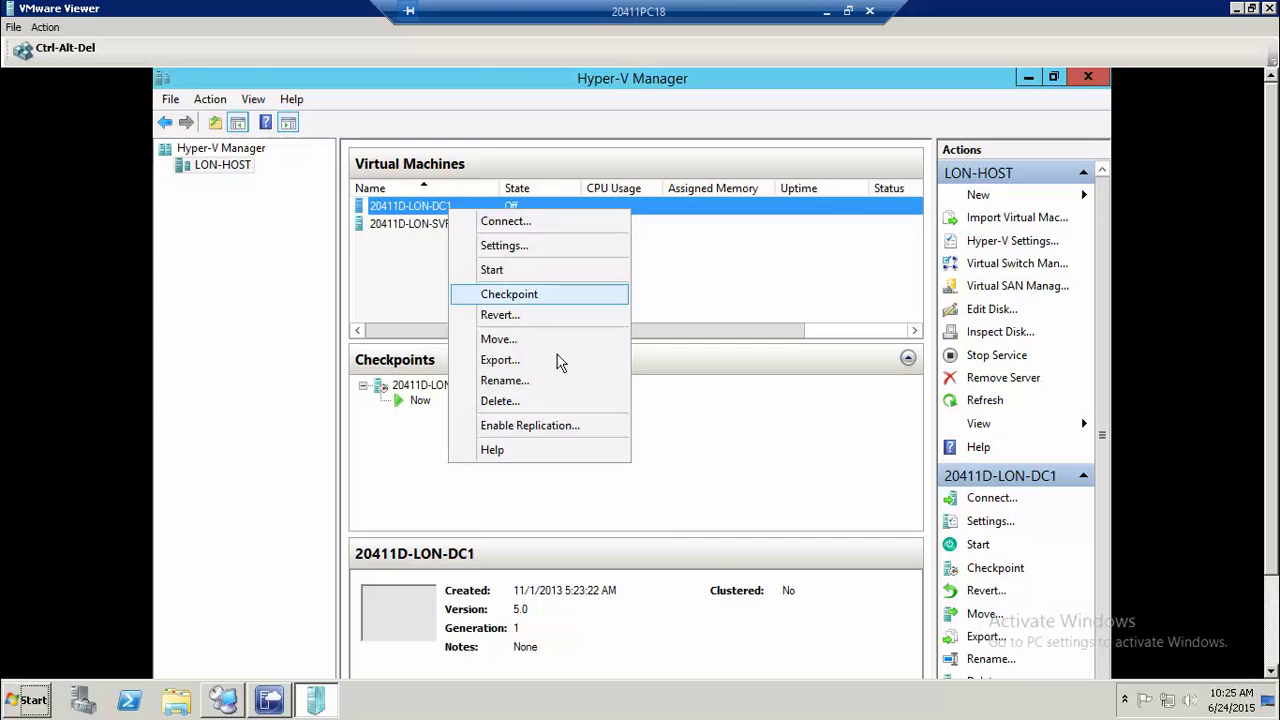
{"action": "left_click", "coordinate": [519, 361]}
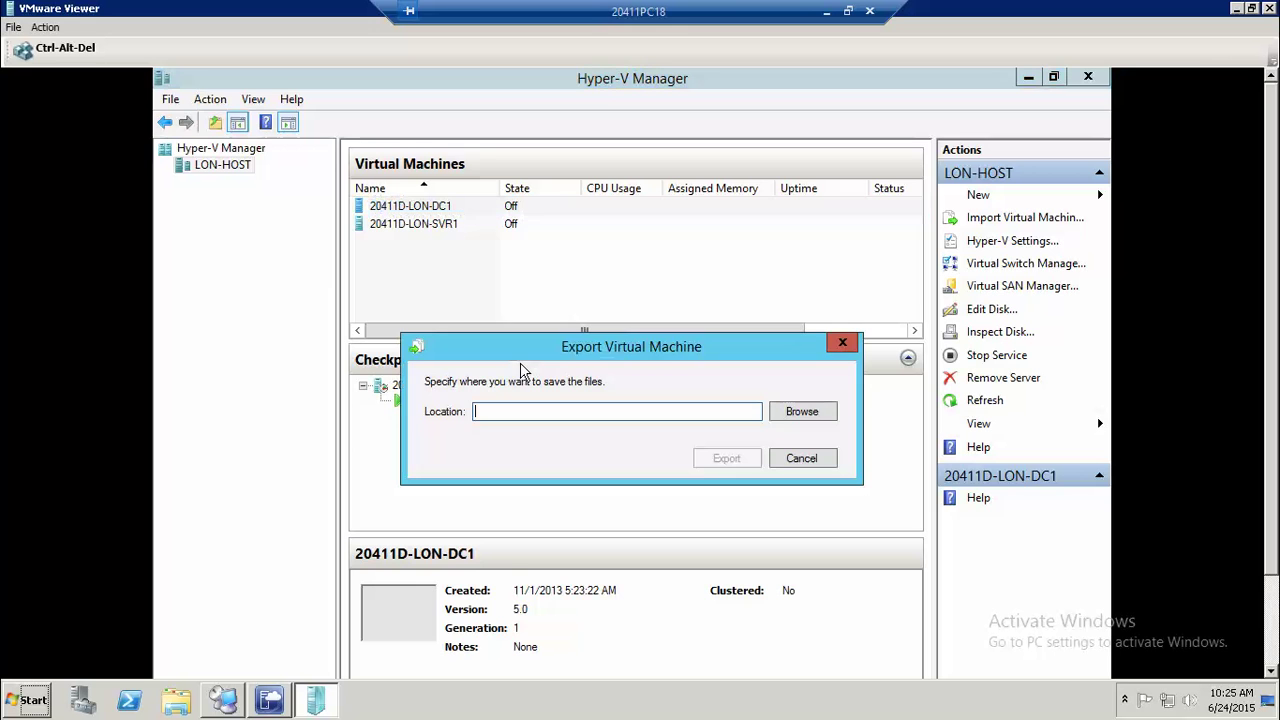
Set the export location to C:\Program Files\Microsoft Learning\20411\
{"action": "left_click", "coordinate": [814, 413]}
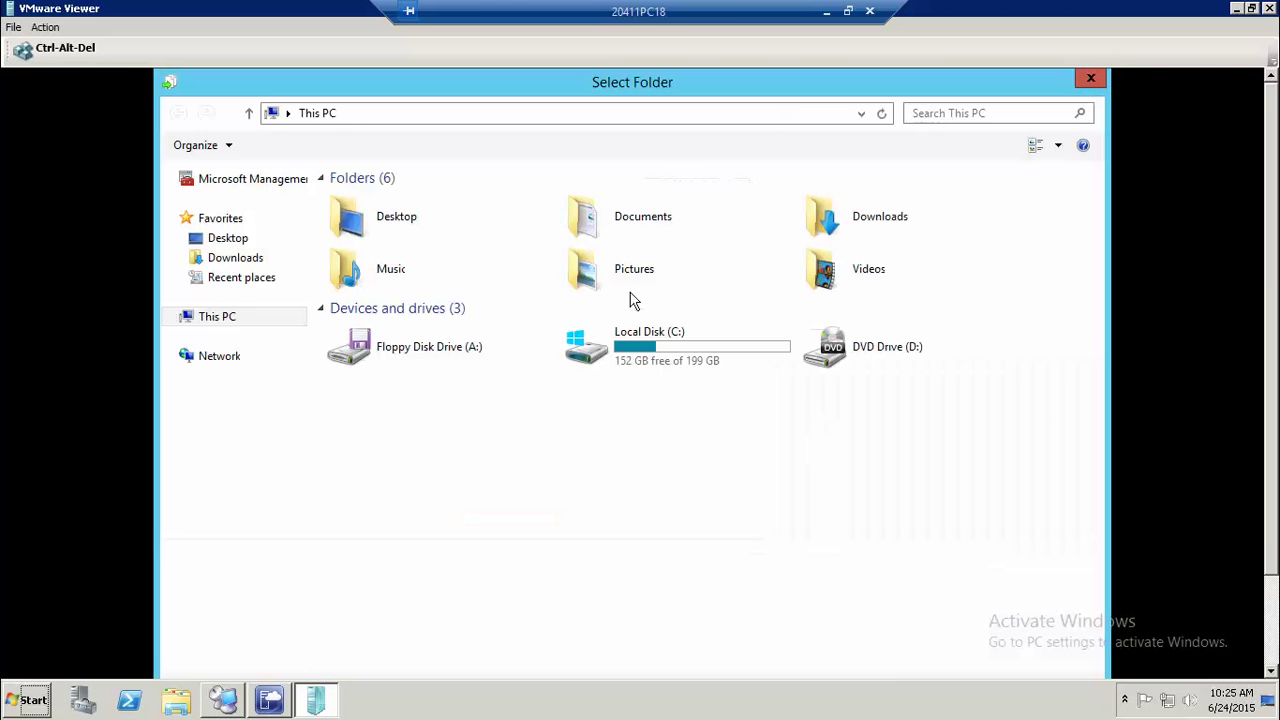
{"action": "double_click", "coordinate": [645, 346]}
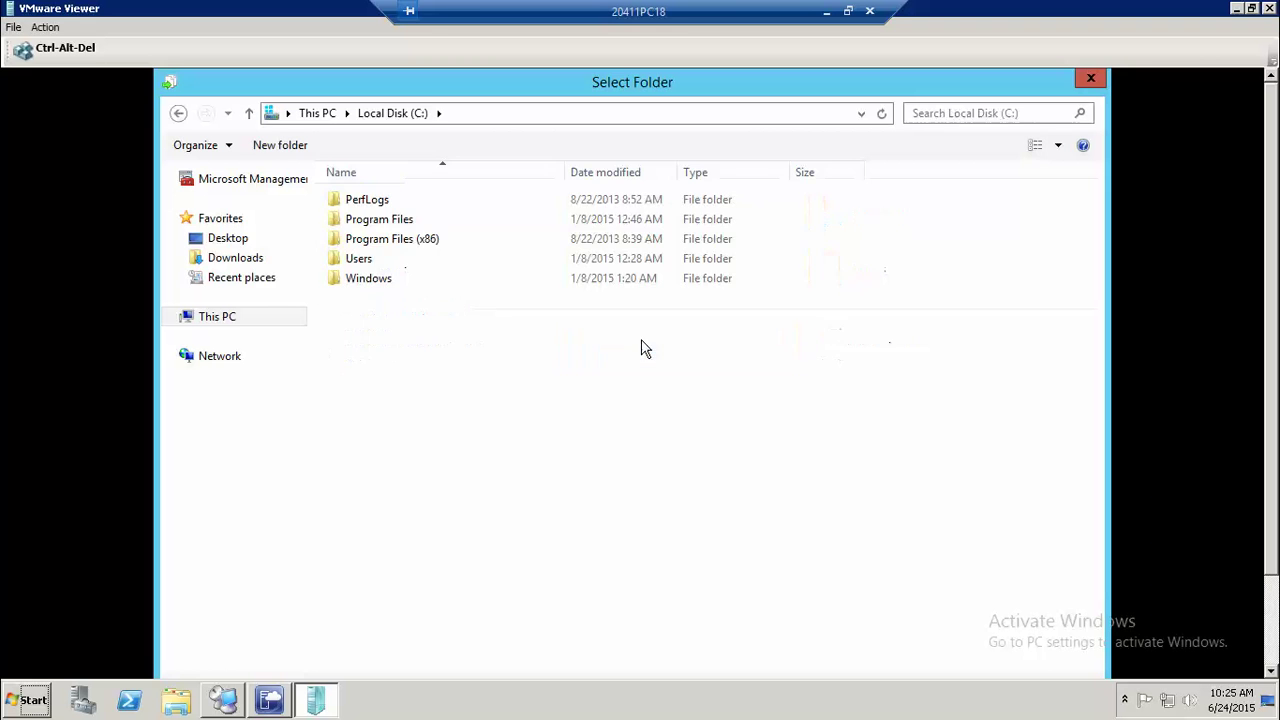
{"action": "double_click", "coordinate": [382, 220]}
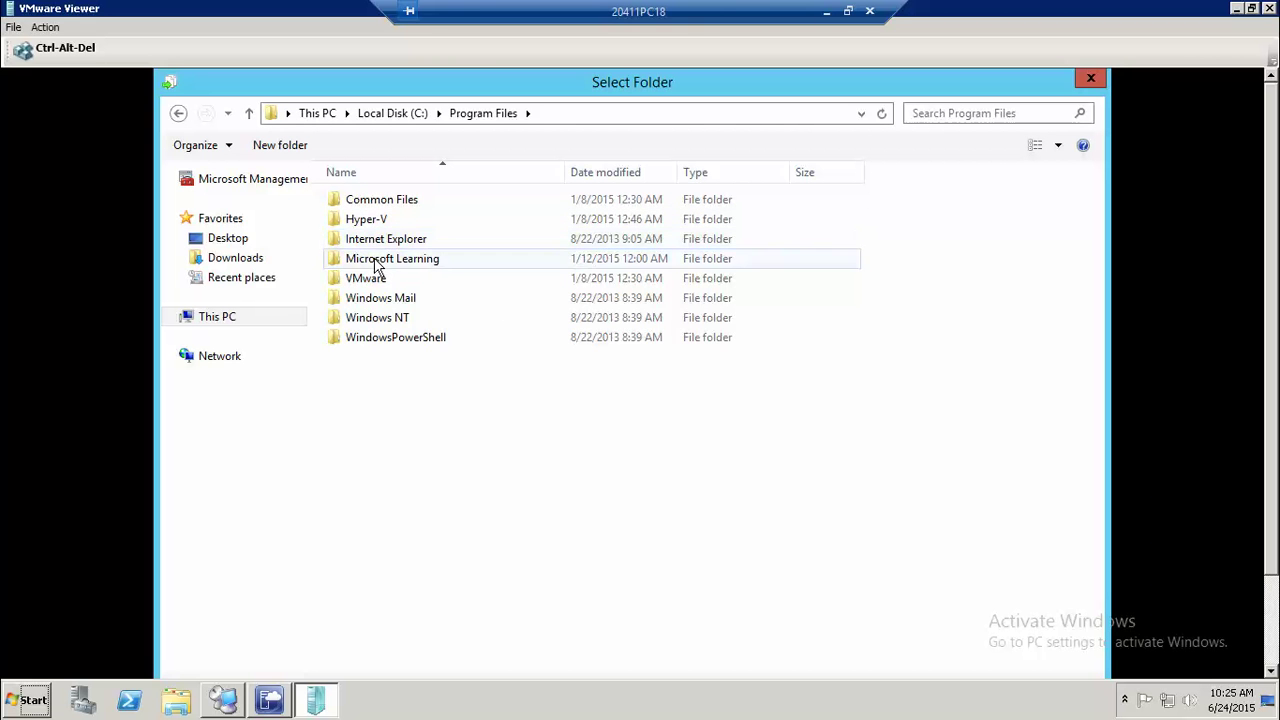
{"action": "double_click", "coordinate": [379, 262]}
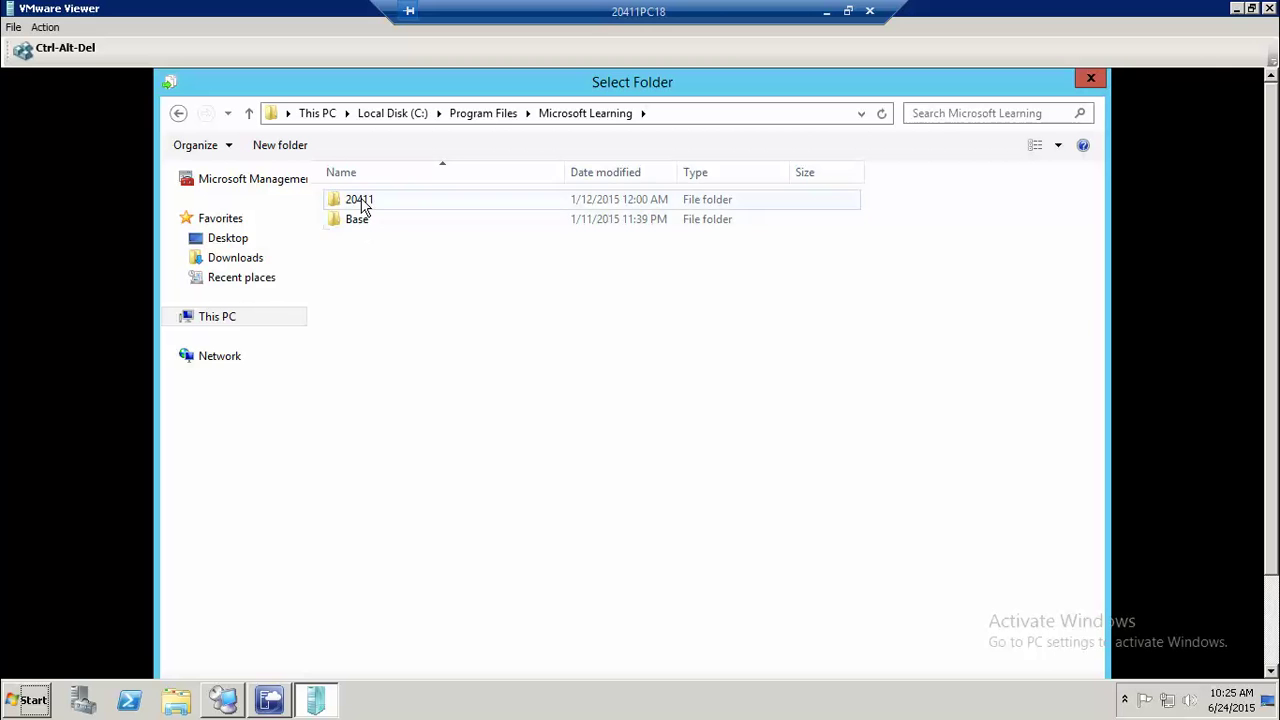
{"action": "double_click", "coordinate": [360, 201]}
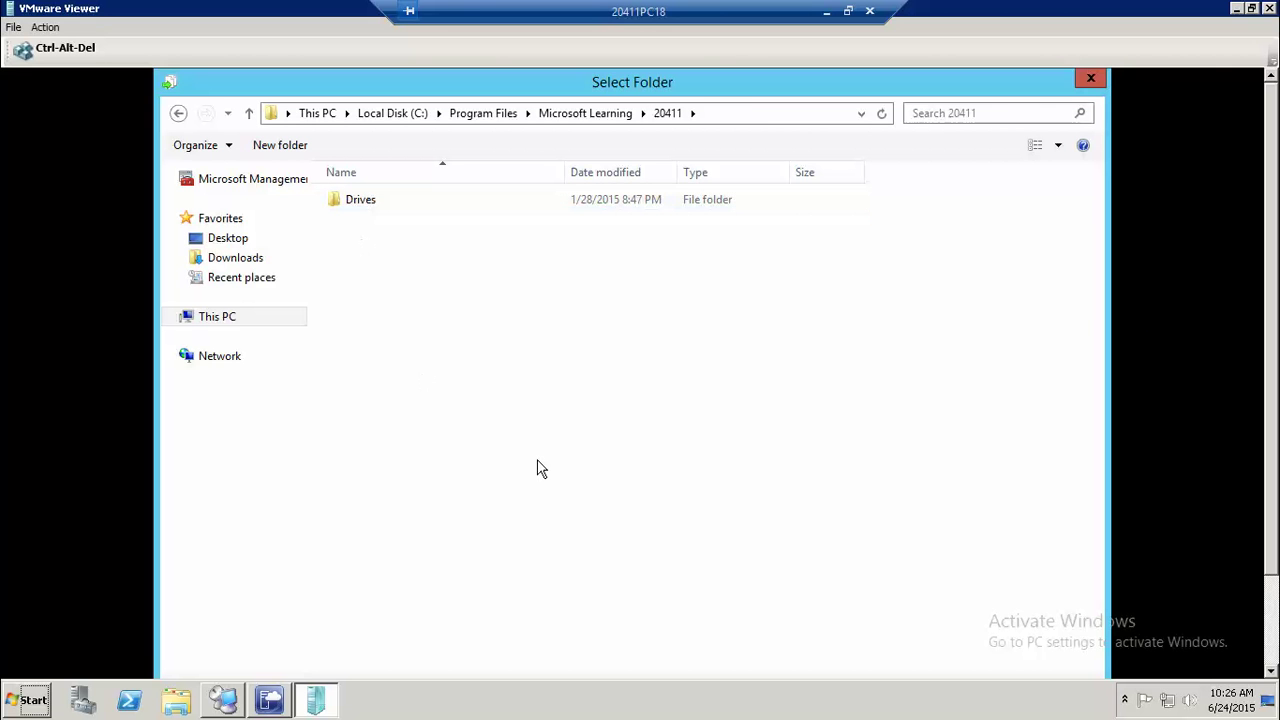
{"action": "mouse_move", "coordinate": [1277, 232]}
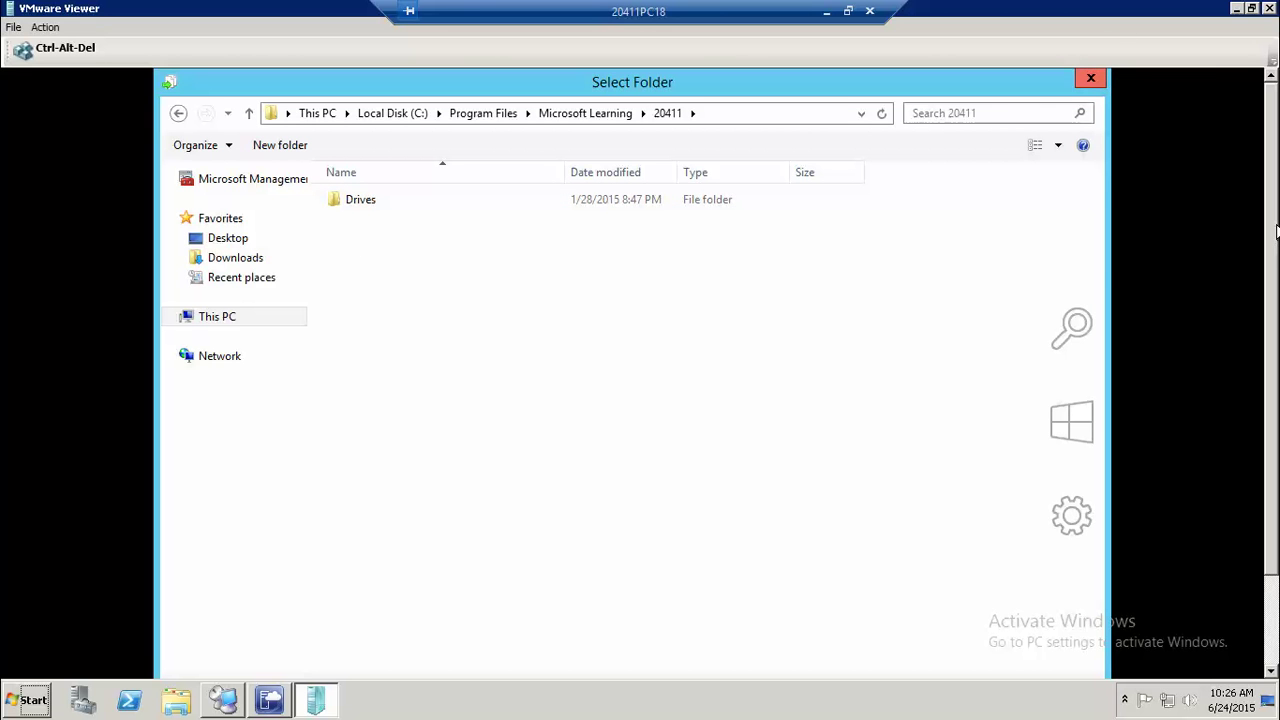
{"action": "scroll", "coordinate": [985, 484], "scroll_direction": "down", "scroll_amount": 2}
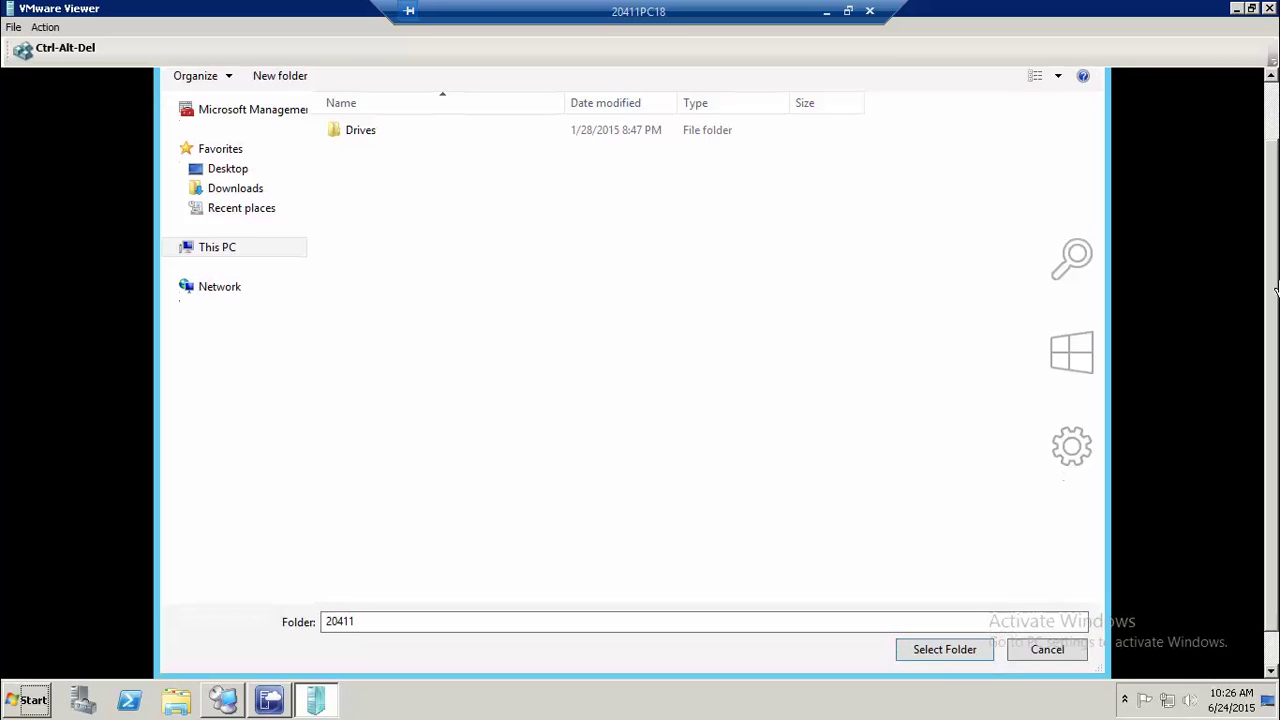
{"action": "left_click", "coordinate": [944, 650]}
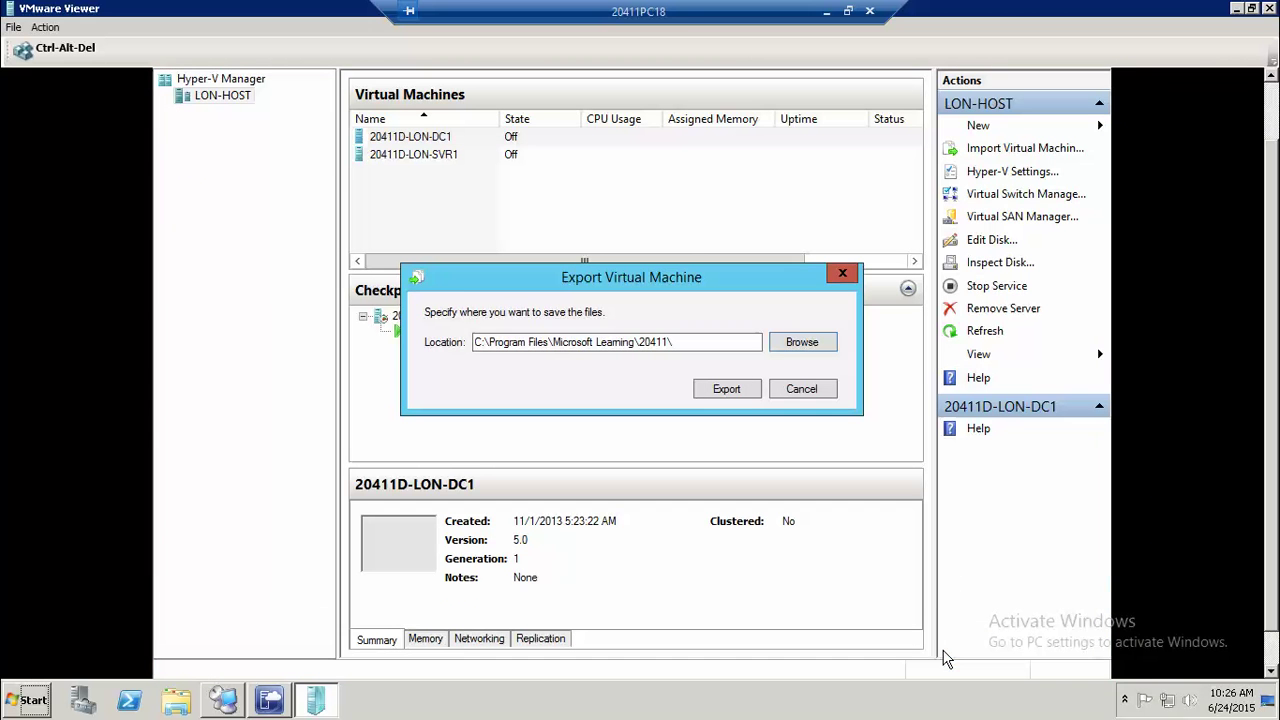
Run the export and widen the Status column to follow its Exporting progress
{"action": "left_click", "coordinate": [736, 392]}
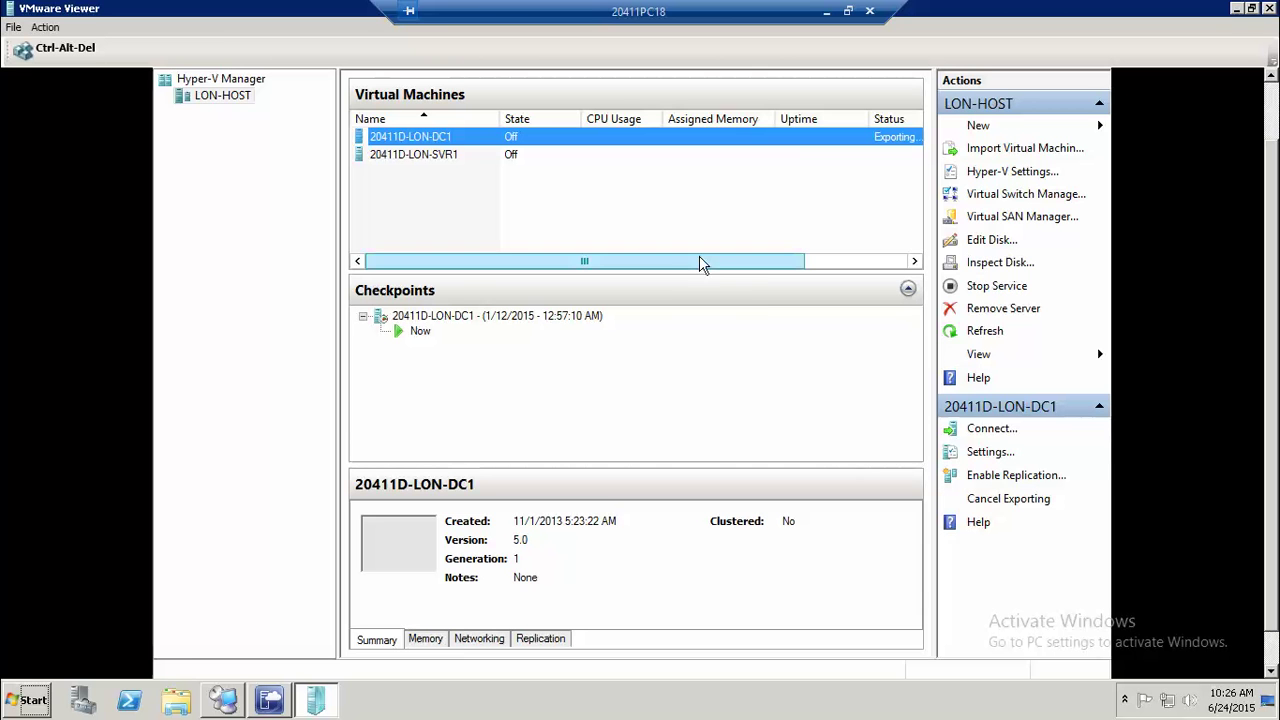
{"action": "left_click_drag", "start_coordinate": [700, 263], "coordinate": [797, 266]}
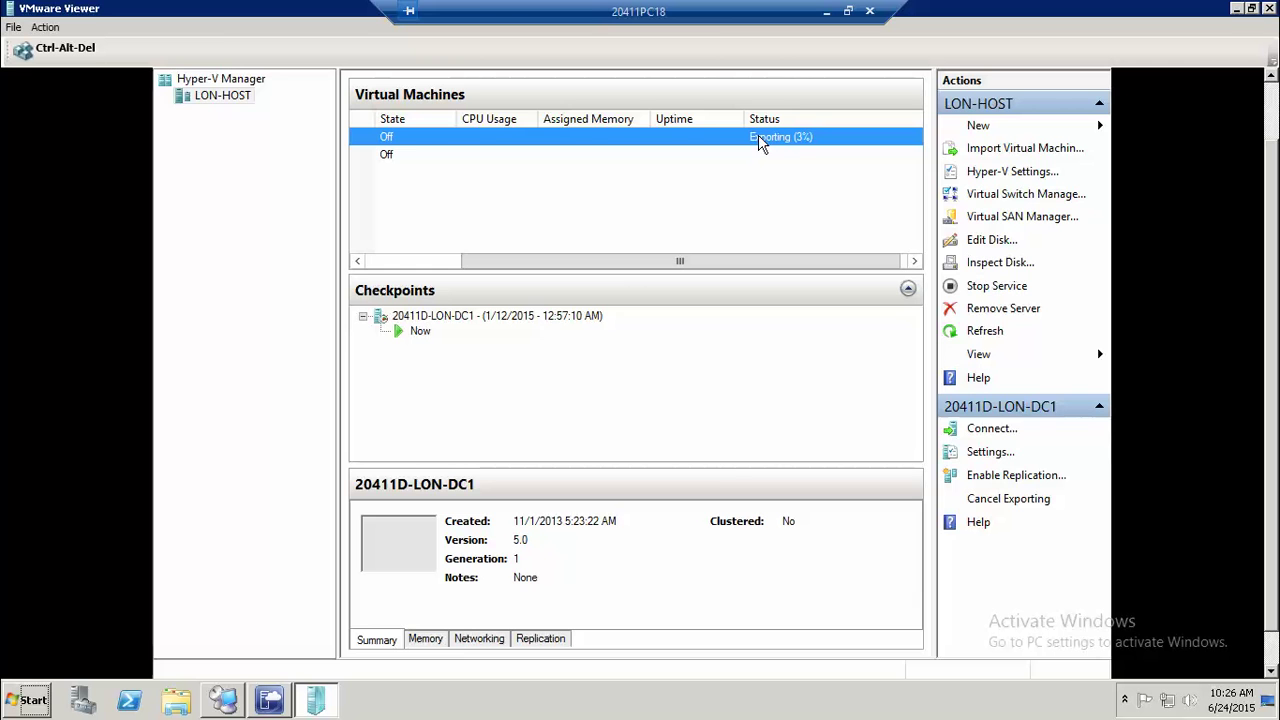
{"action": "left_click_drag", "start_coordinate": [634, 266], "coordinate": [566, 276]}
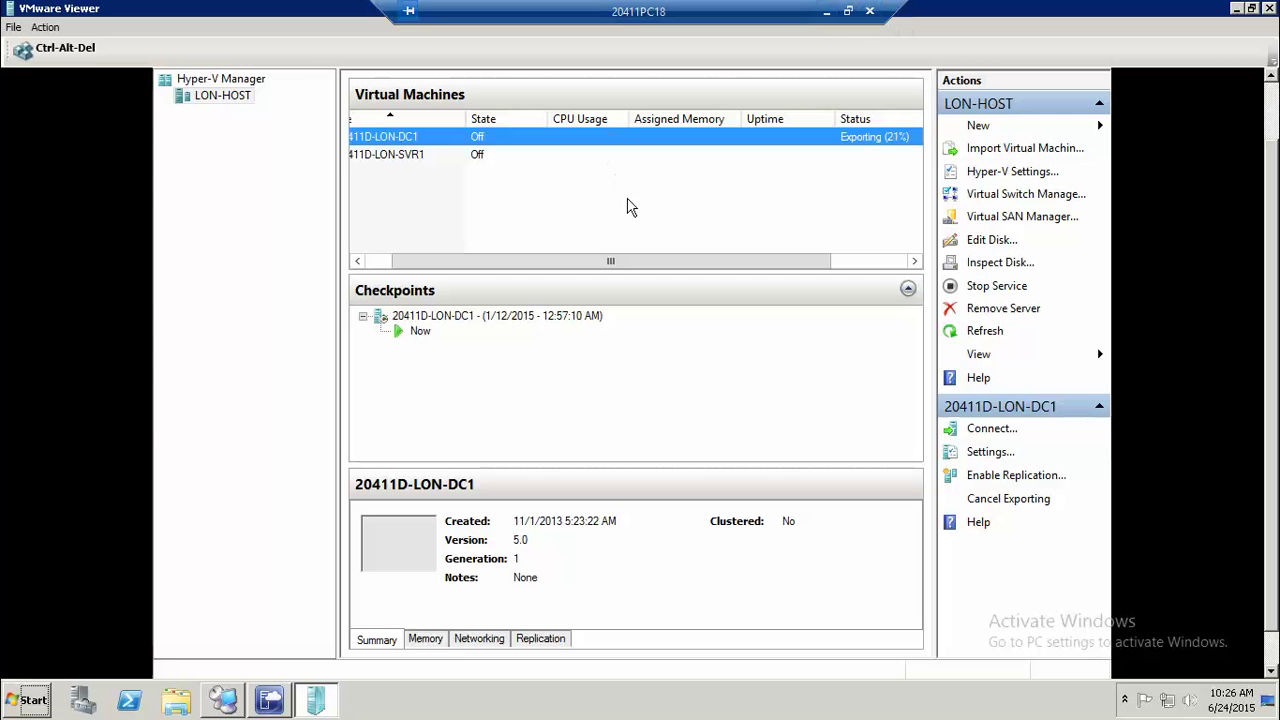
Confirm the export finished, then bring up the LON-HOST server's context menu
{"action": "left_click", "coordinate": [827, 14]}
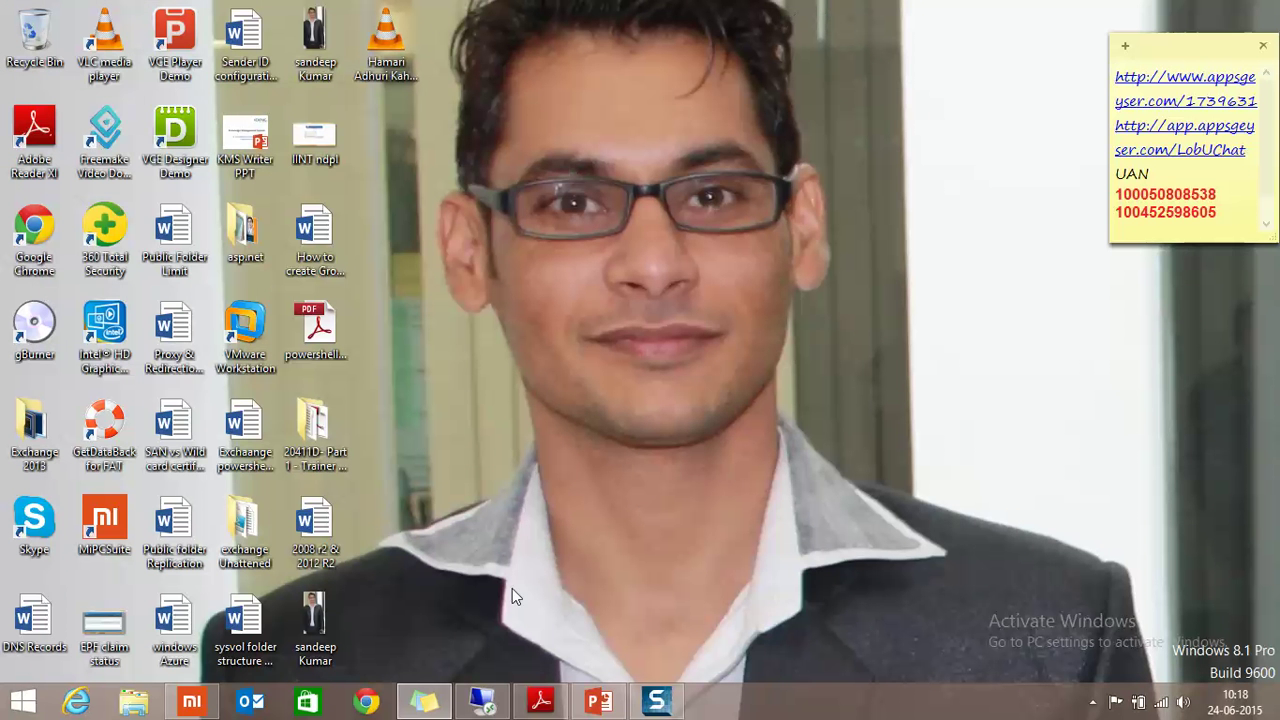
{"action": "left_click", "coordinate": [663, 700]}
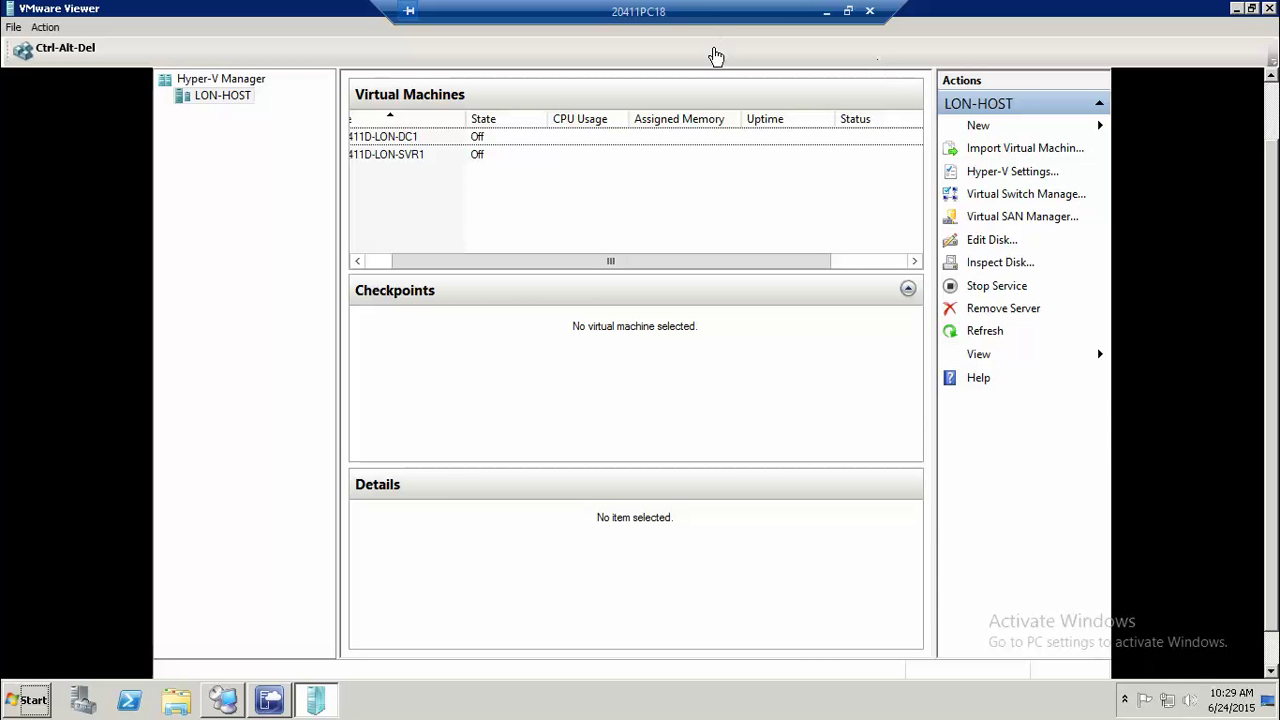
{"action": "left_click_drag", "start_coordinate": [727, 262], "coordinate": [913, 266]}
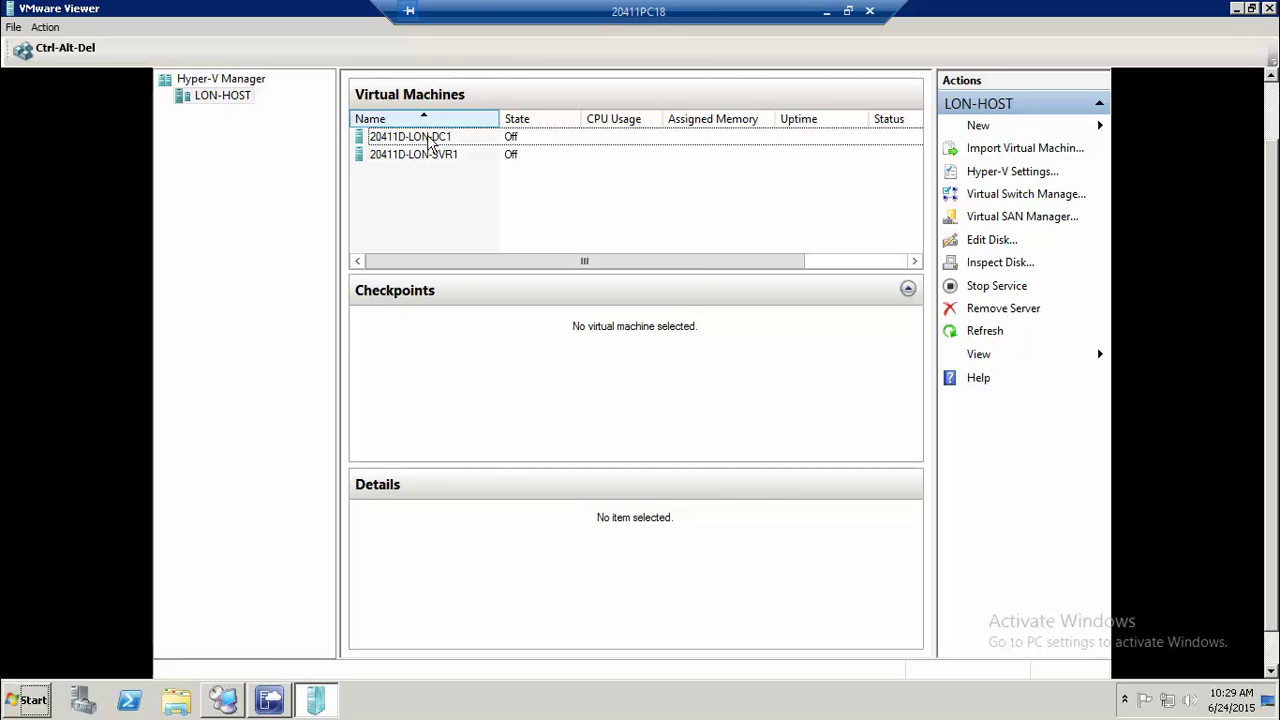
{"action": "left_click", "coordinate": [223, 98]}
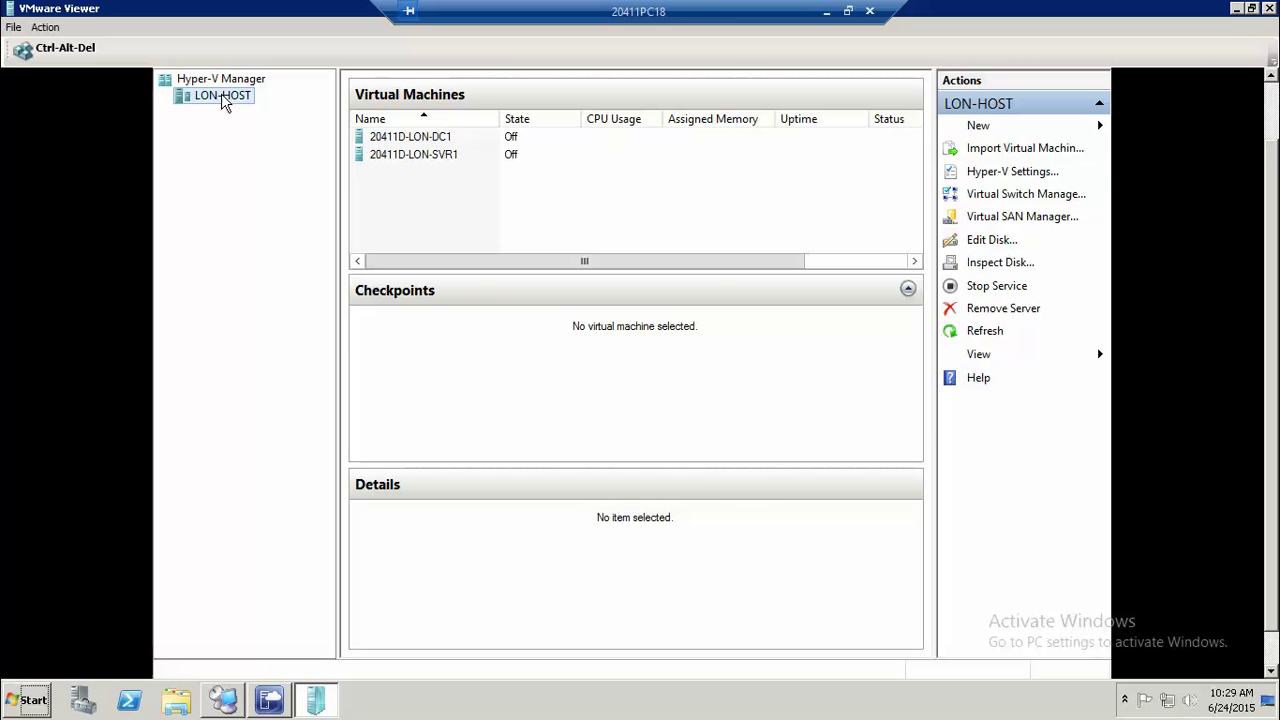
{"action": "right_click", "coordinate": [224, 101]}
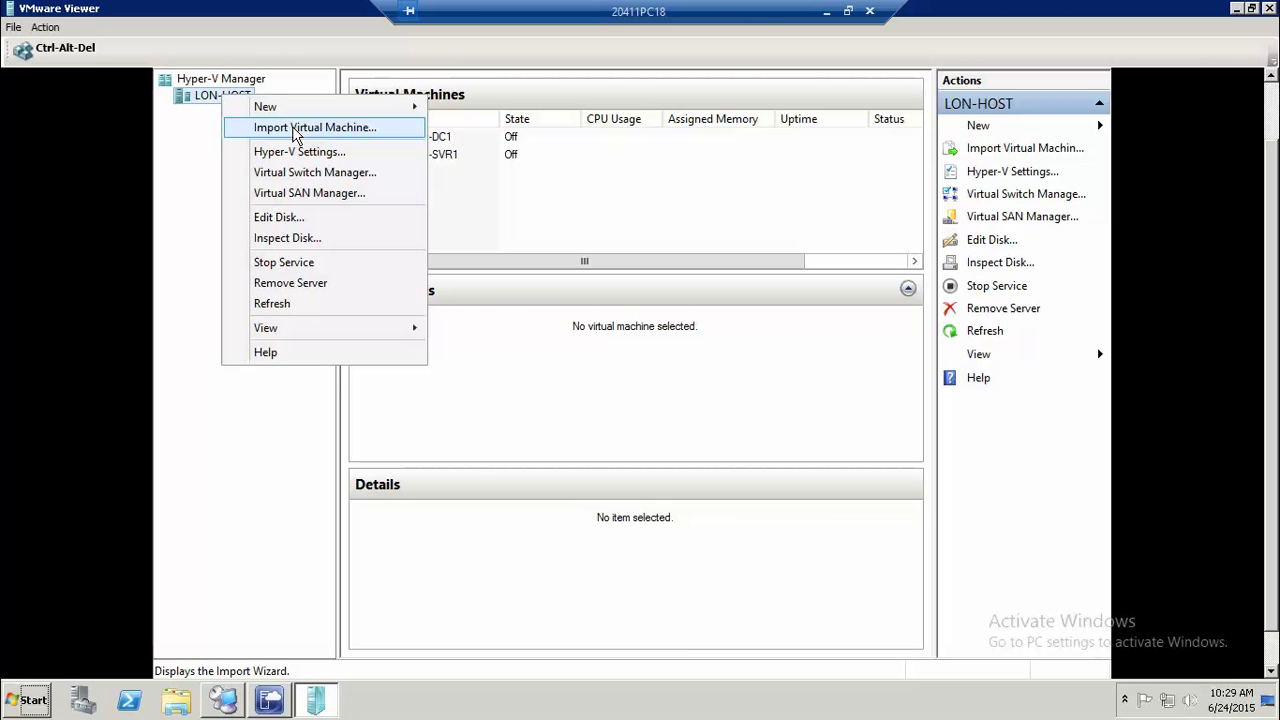
Point the Import Virtual Machine wizard at the 20411\20411D-LON-DC1 folder and pick that machine
{"action": "left_click", "coordinate": [294, 135]}
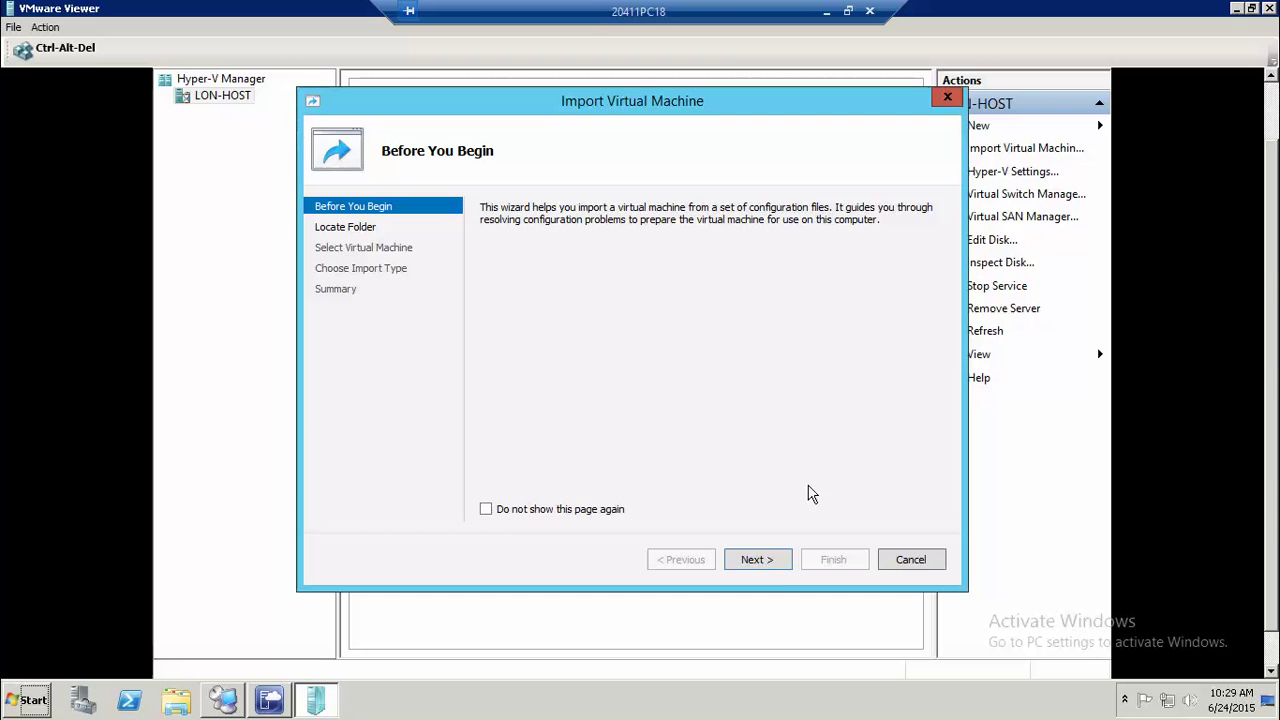
{"action": "left_click", "coordinate": [757, 560]}
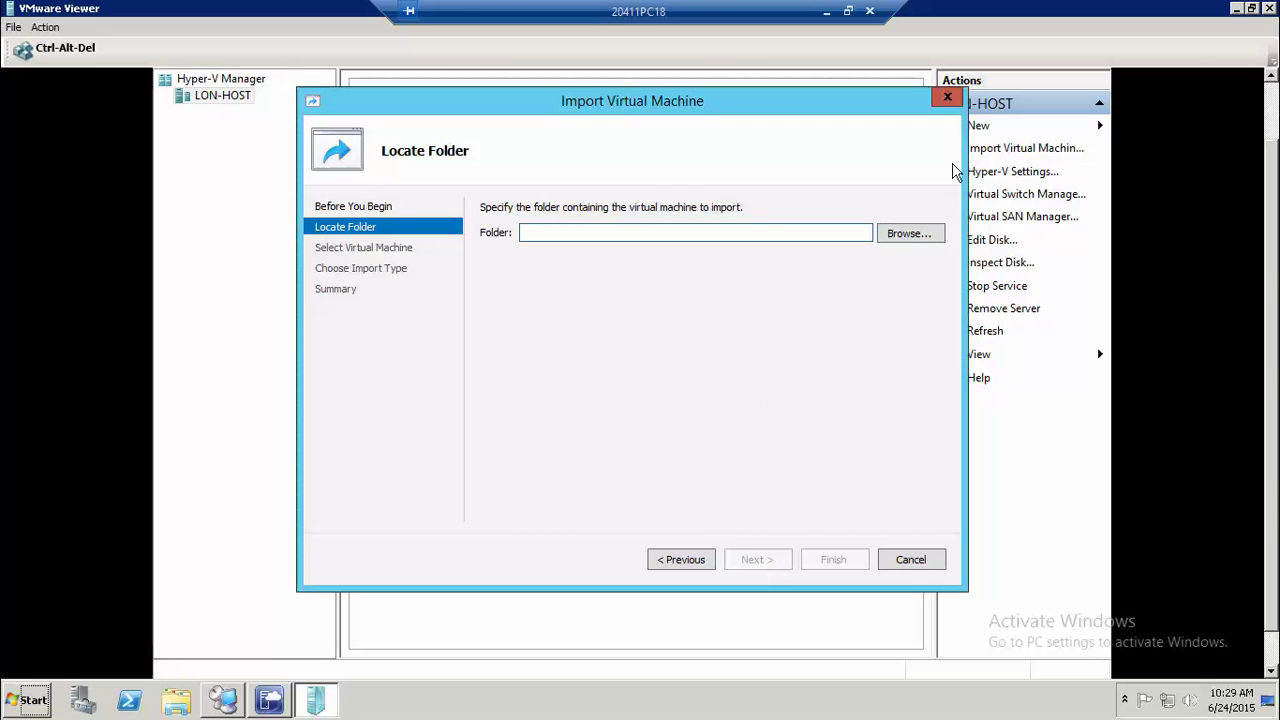
{"action": "left_click", "coordinate": [908, 240]}
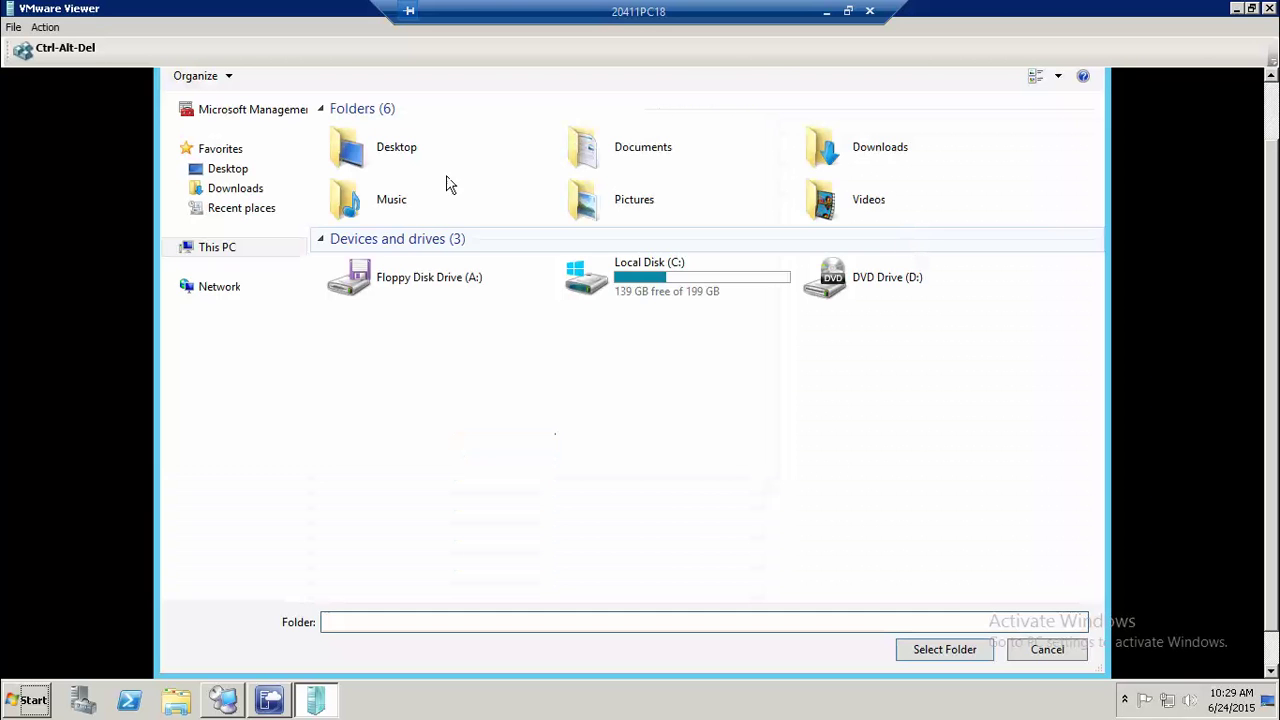
{"action": "double_click", "coordinate": [645, 278]}
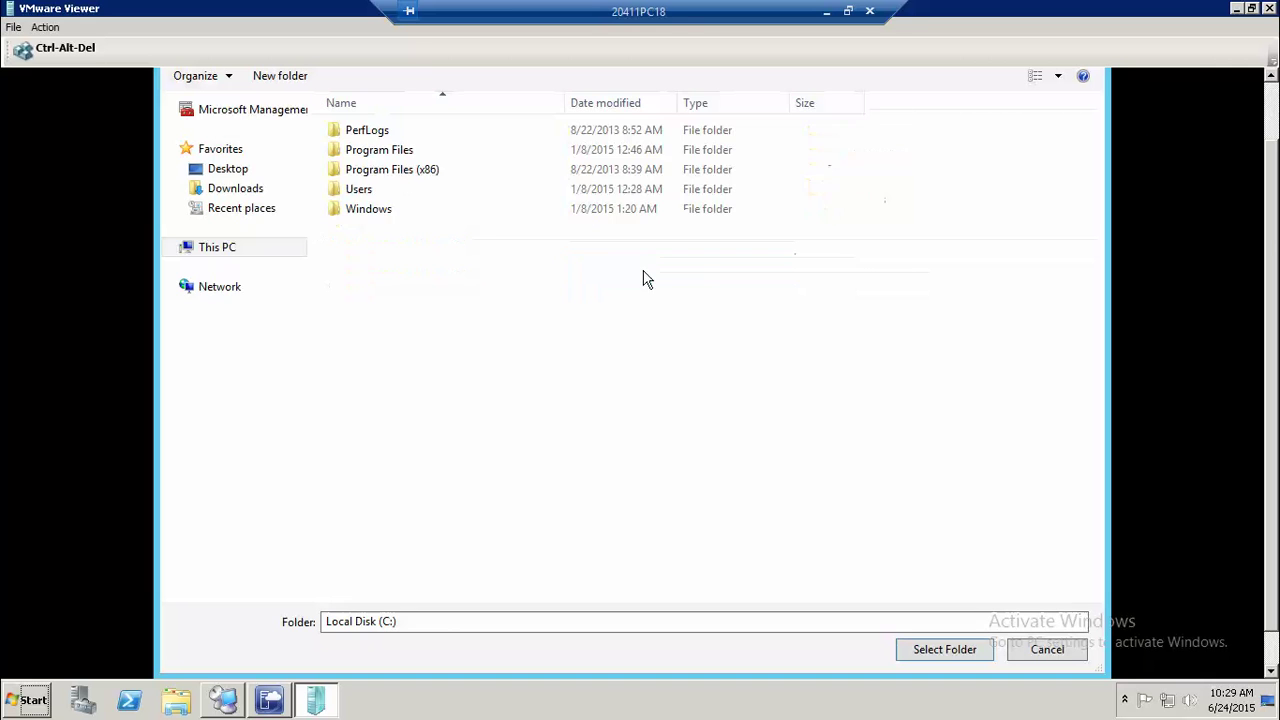
{"action": "double_click", "coordinate": [382, 152]}
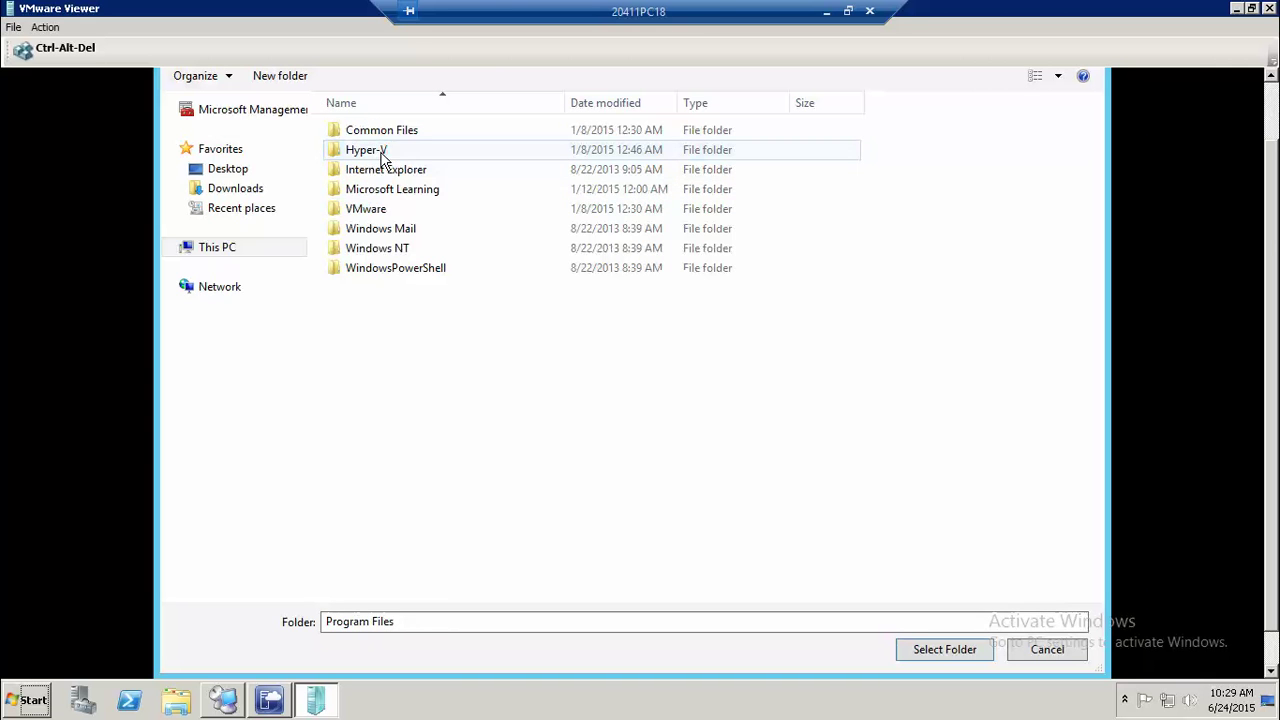
{"action": "double_click", "coordinate": [378, 192]}
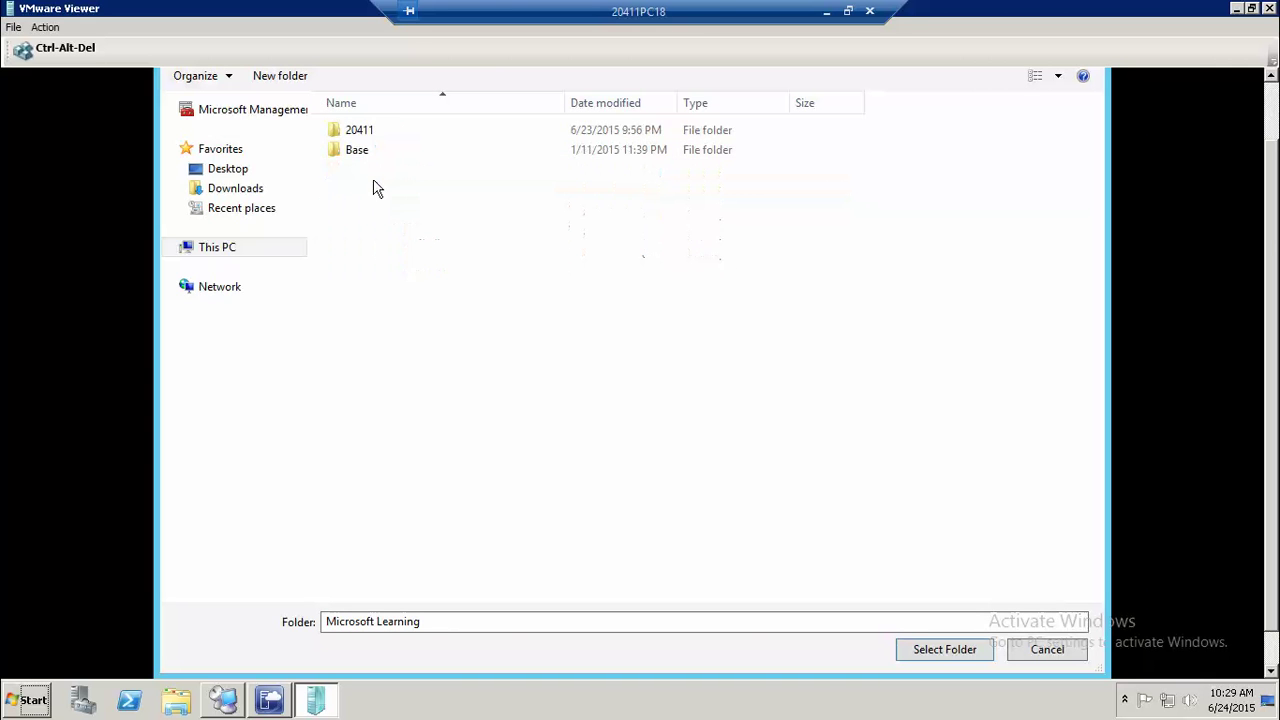
{"action": "double_click", "coordinate": [370, 138]}
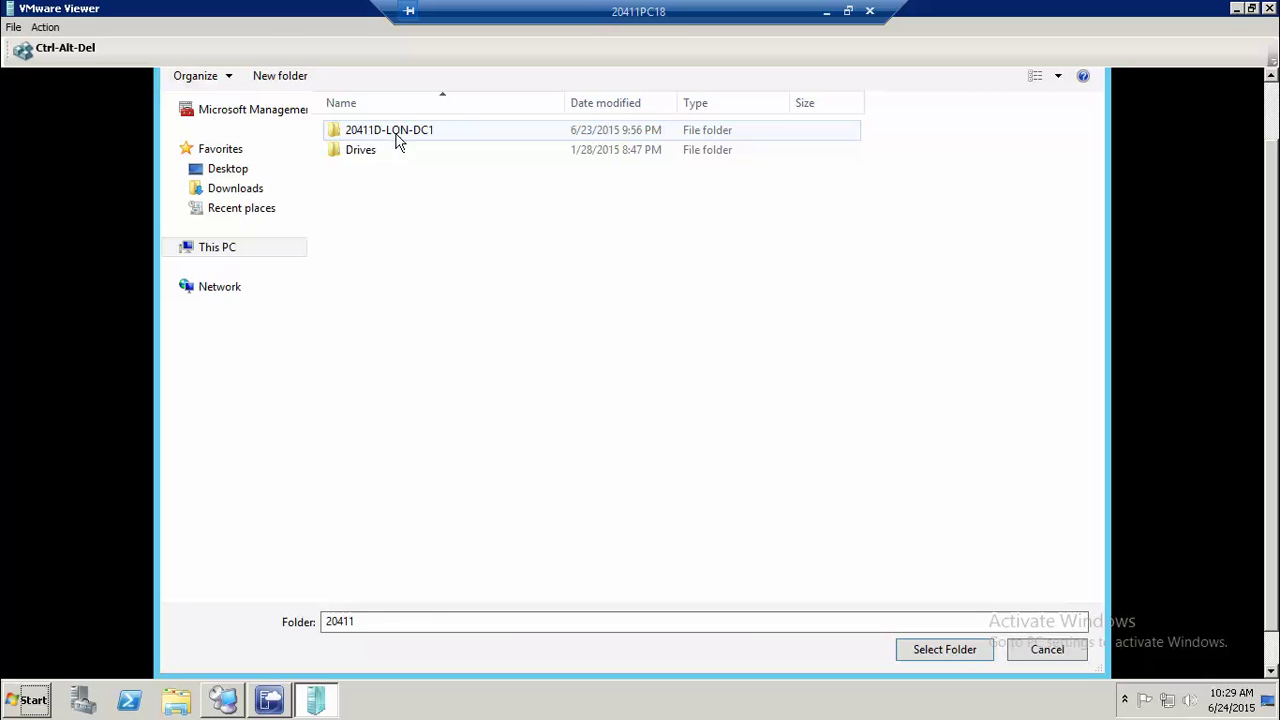
{"action": "left_click", "coordinate": [404, 138]}
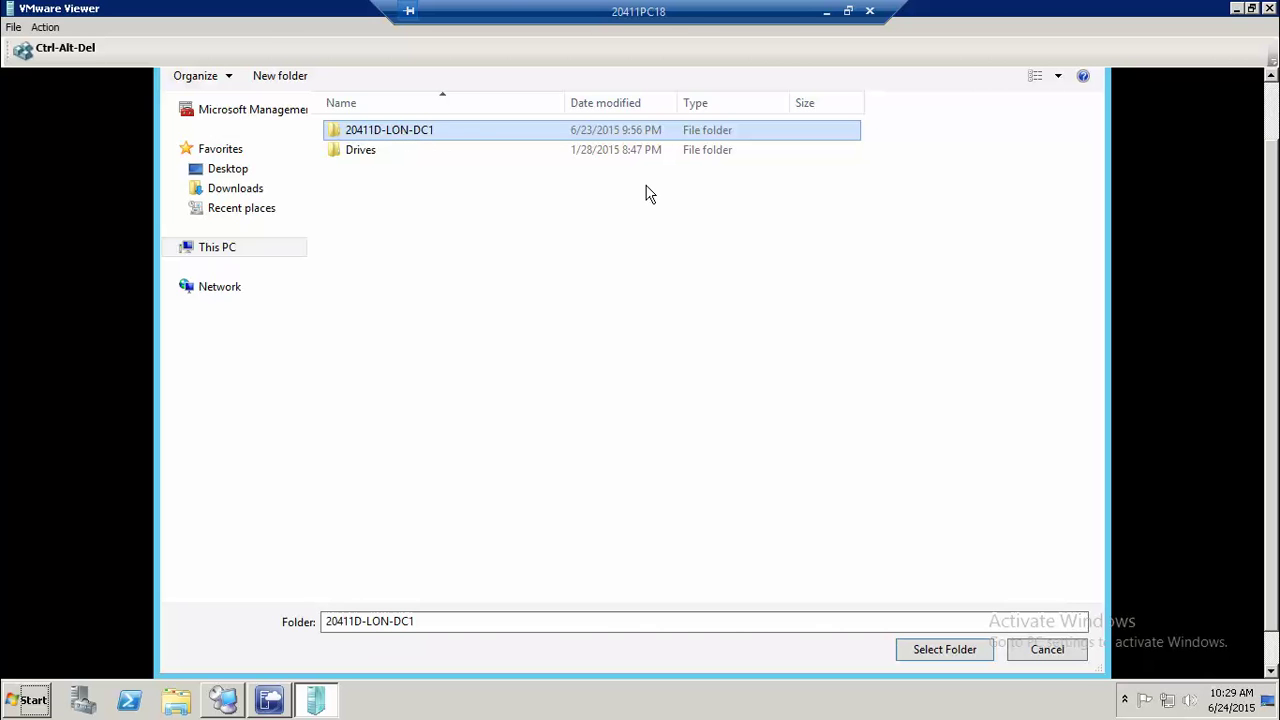
{"action": "left_click", "coordinate": [944, 650]}
{"action": "key", "text": "ctrl+c"}
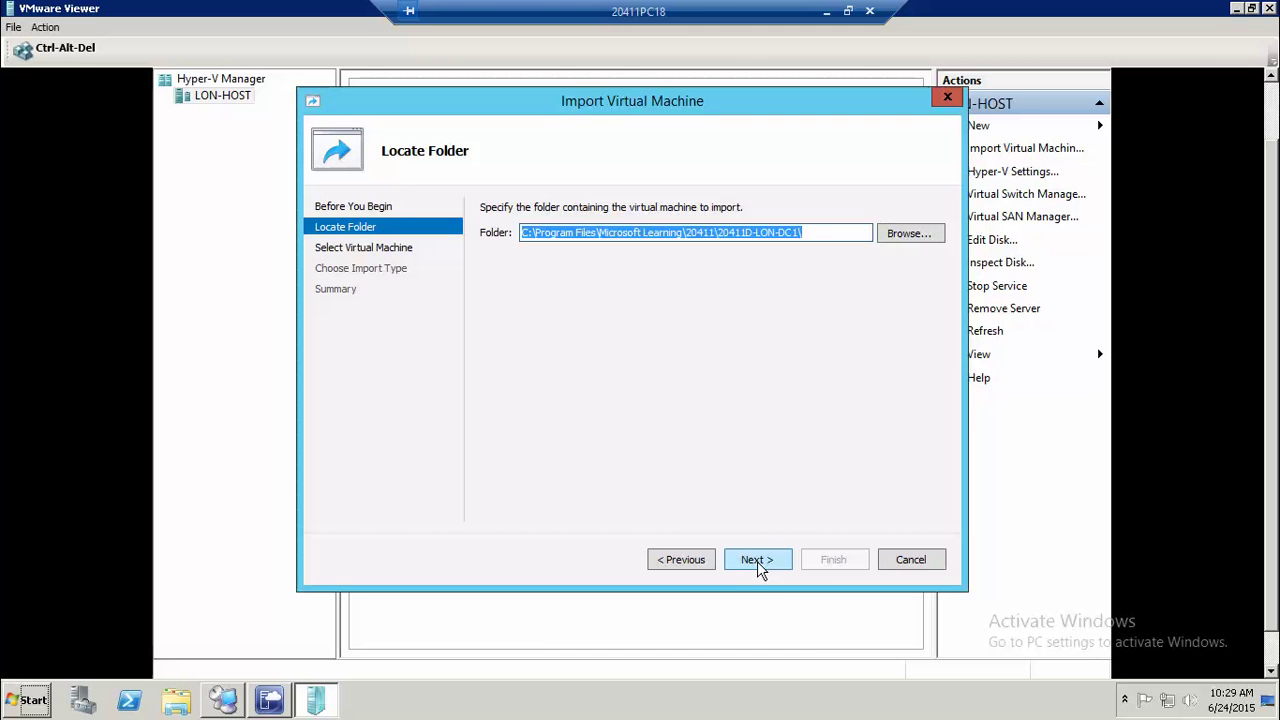
{"action": "left_click", "coordinate": [757, 563]}
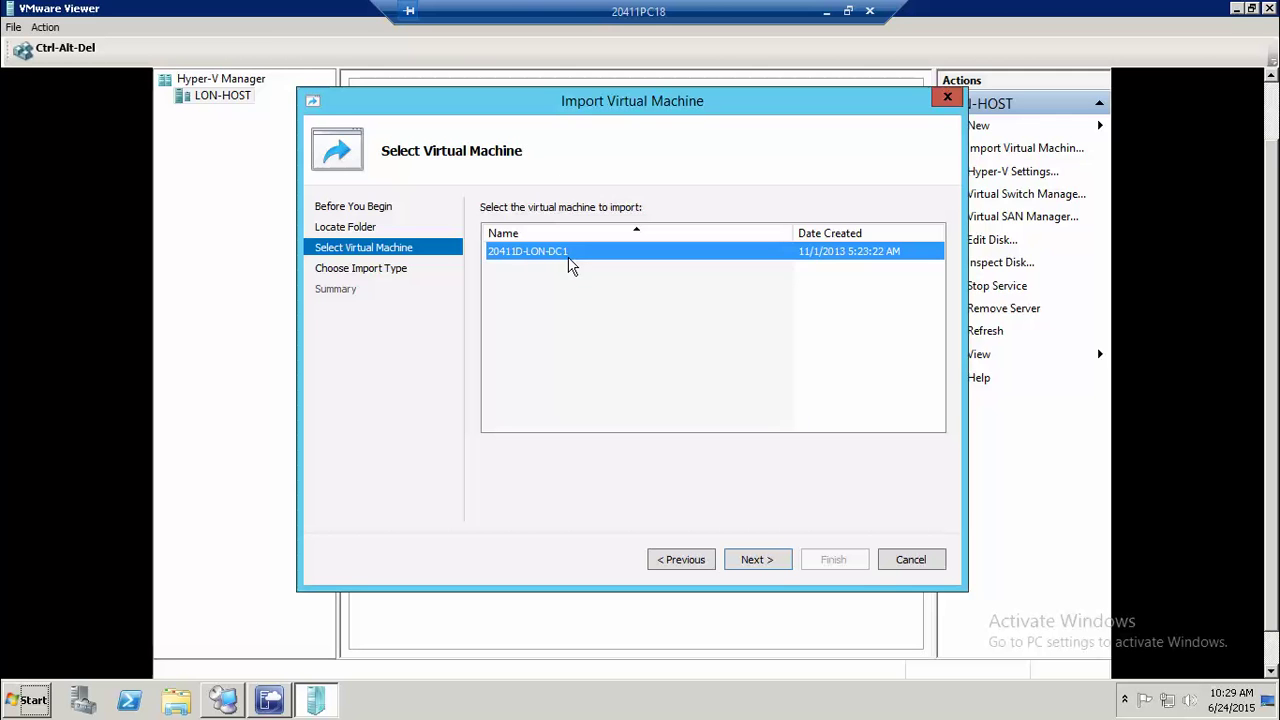
{"action": "left_click", "coordinate": [762, 562]}
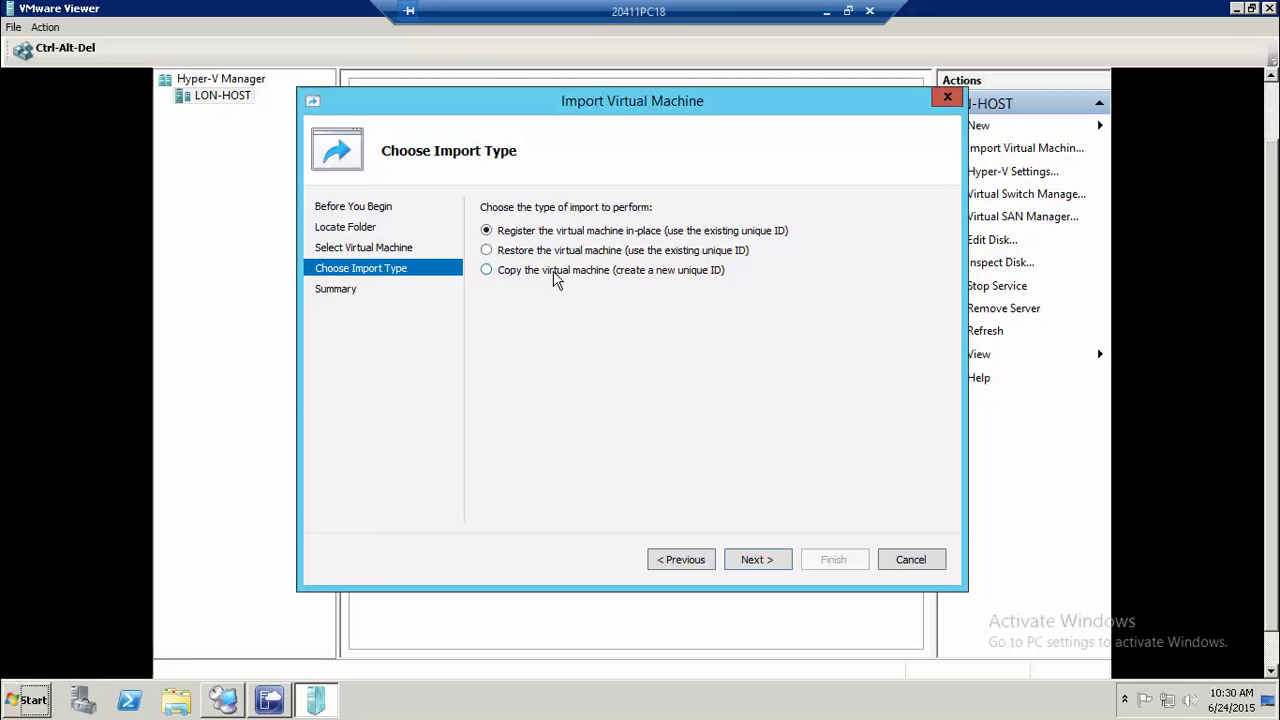
Choose 'Copy the virtual machine (create a new unique ID)' as the import type
{"action": "left_click", "coordinate": [556, 279]}
{"action": "left_click", "coordinate": [758, 558]}
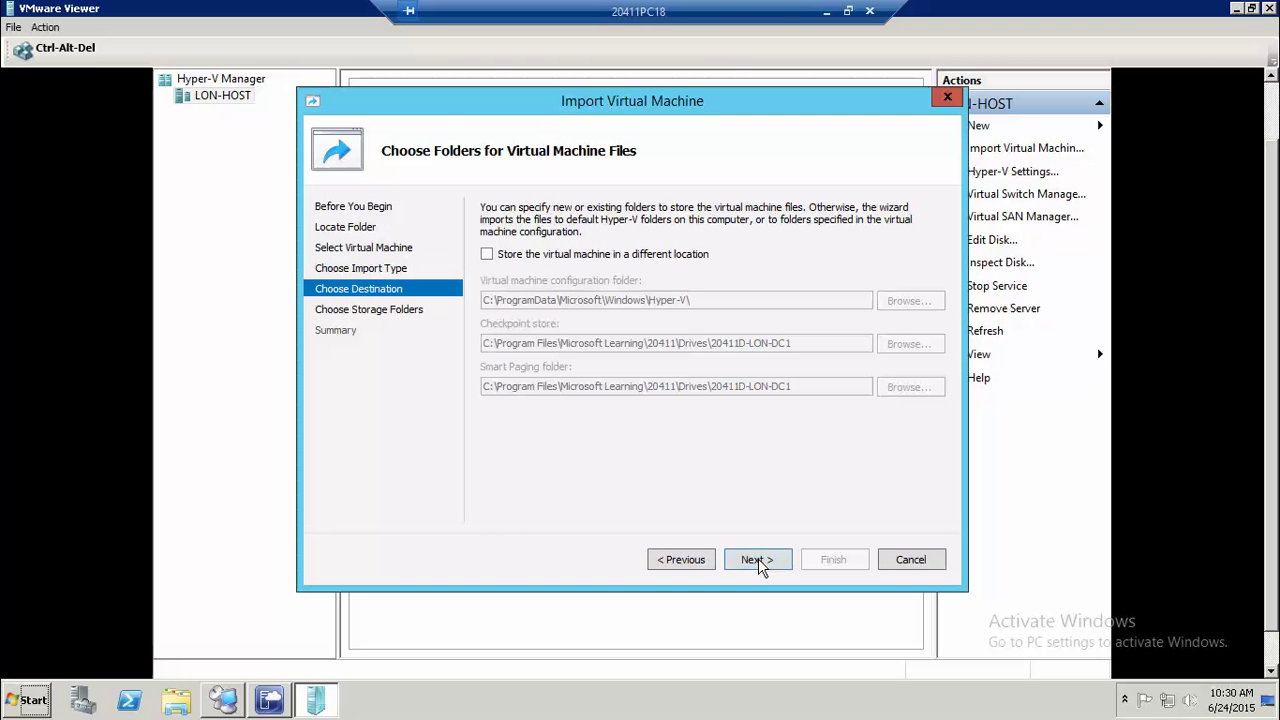
Set configuration, checkpoint and Smart Paging folders to C:\Program Files\Microsoft Learning\20411\20411D-LON-DC1
{"action": "left_click", "coordinate": [486, 254]}
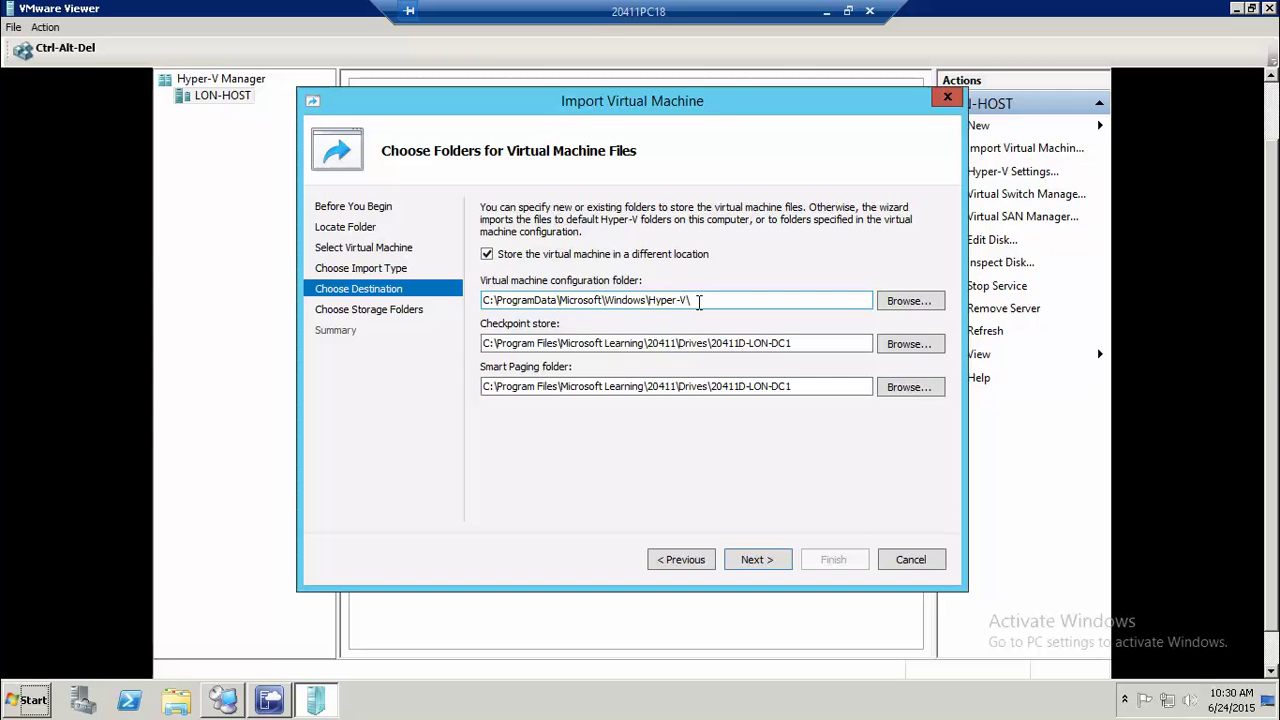
{"action": "left_click_drag", "start_coordinate": [698, 302], "coordinate": [480, 302]}
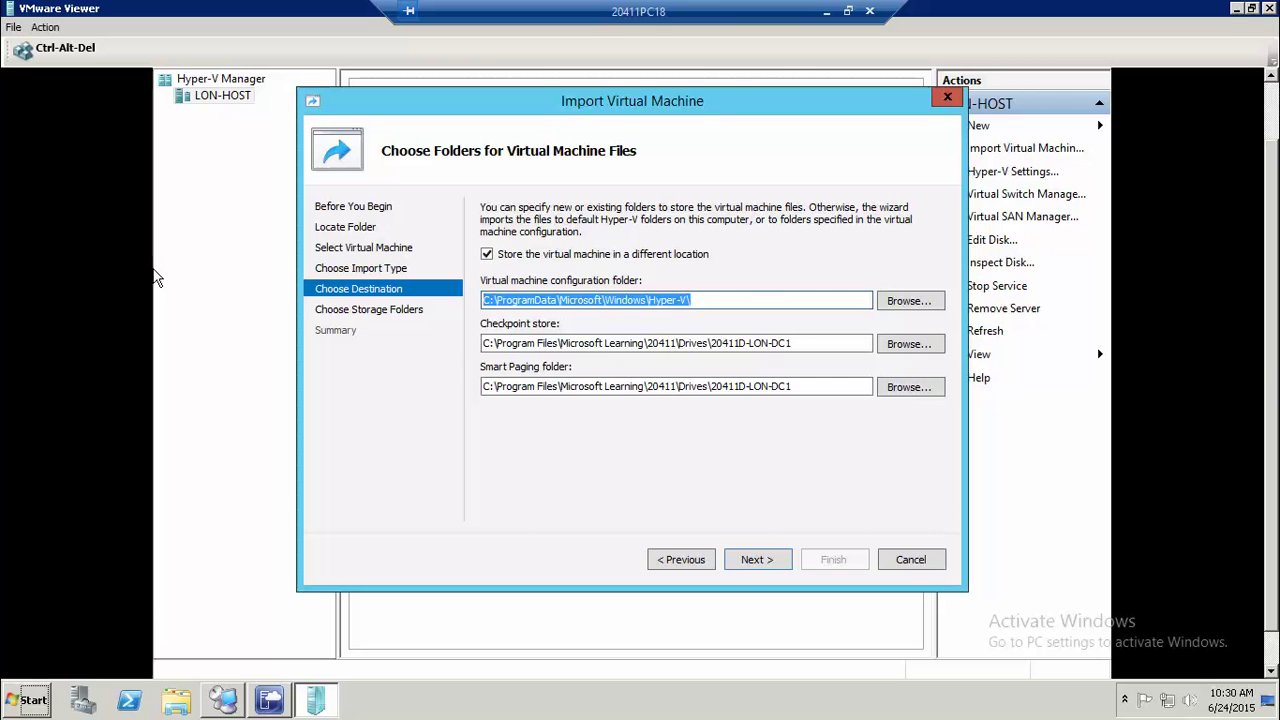
{"action": "key", "text": "ctrl+v"}
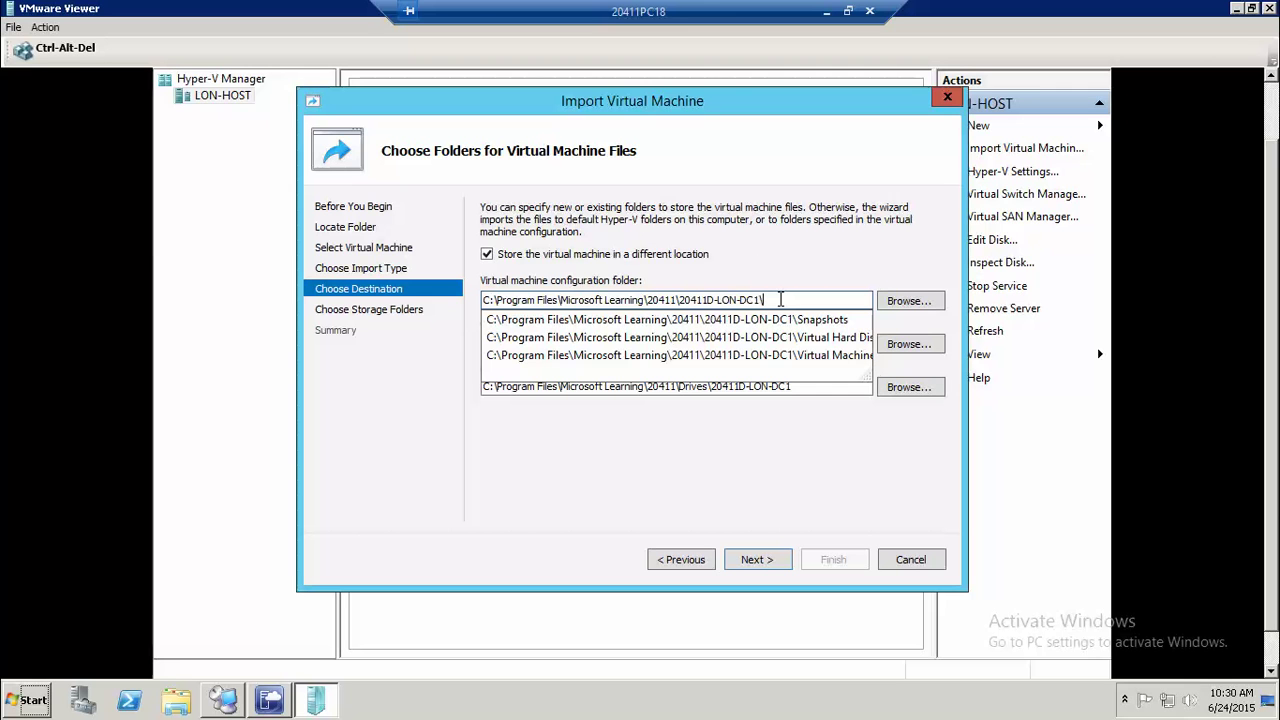
{"action": "key", "text": "BackSpace"}
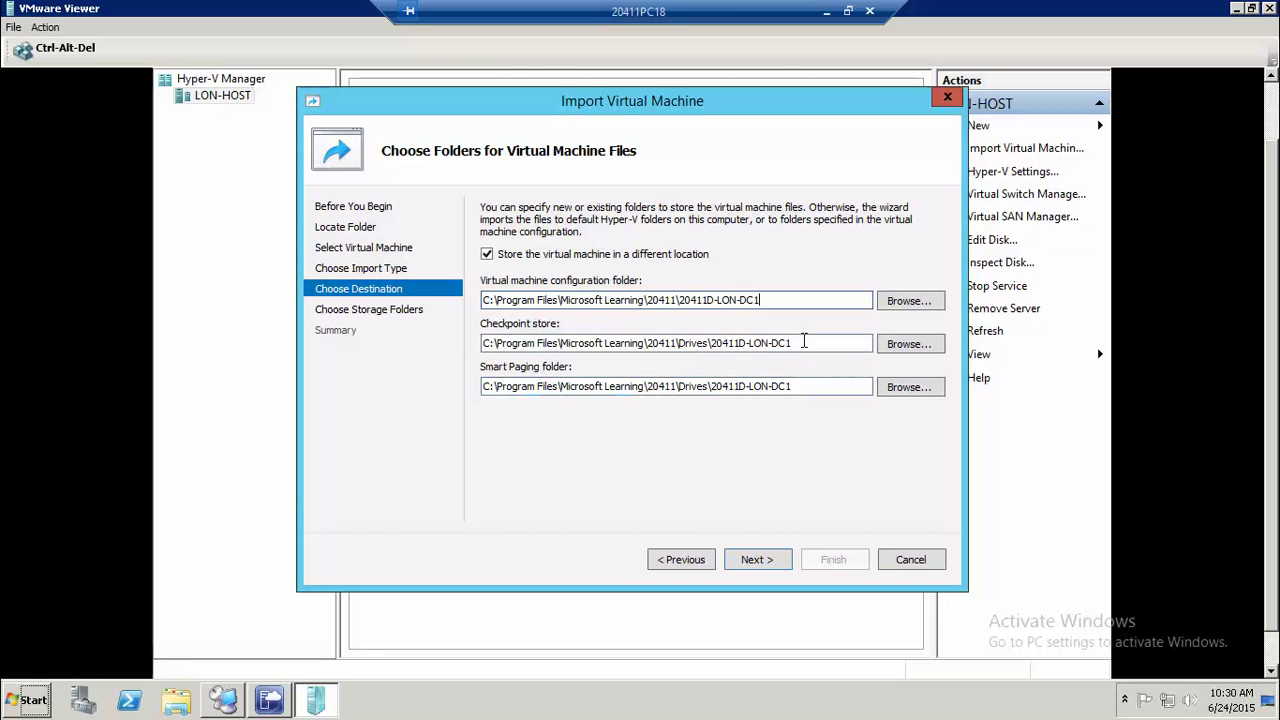
{"action": "left_click_drag", "start_coordinate": [800, 343], "coordinate": [181, 380]}
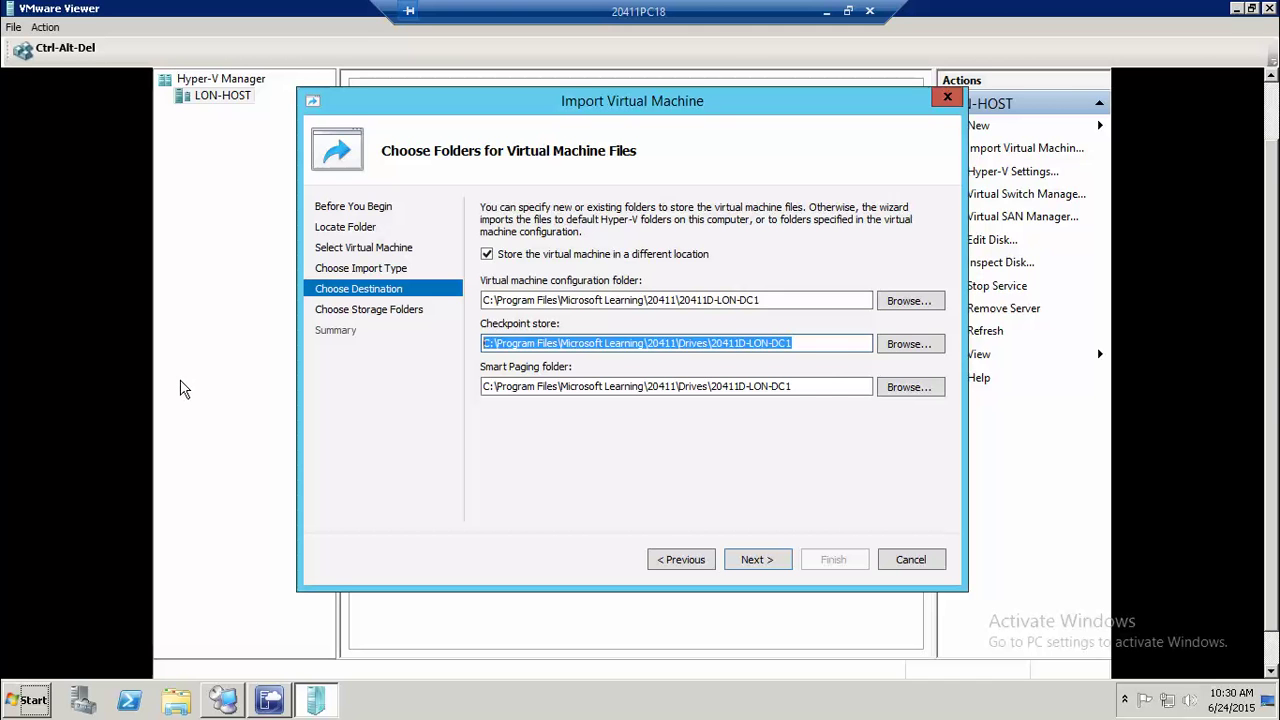
{"action": "key", "text": "ctrl+v"}
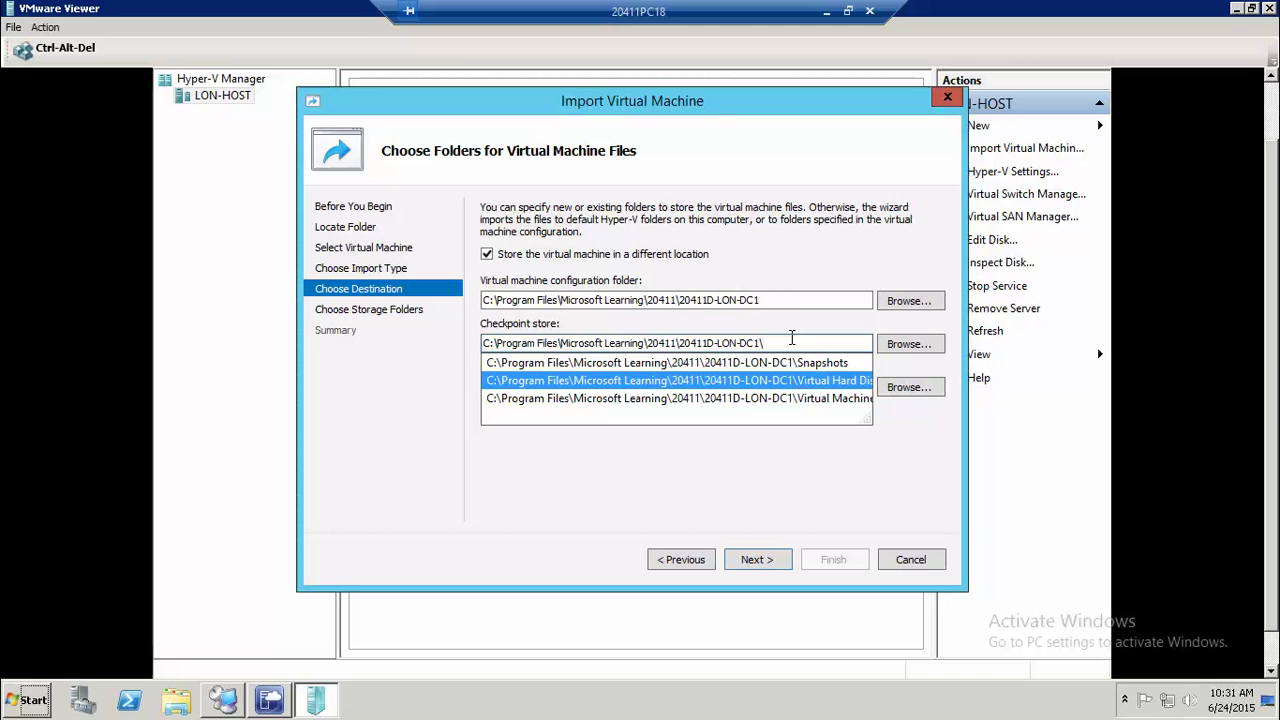
{"action": "key", "text": "BackSpace"}
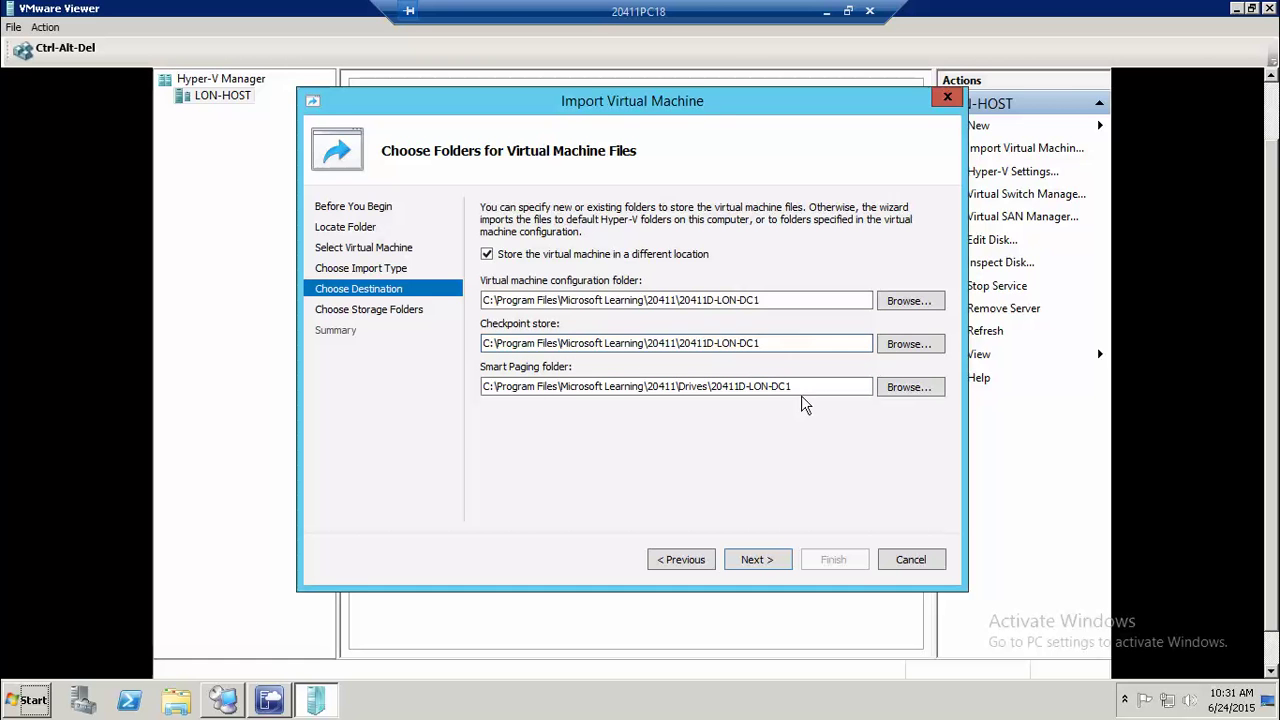
{"action": "left_click", "coordinate": [813, 389]}
{"action": "left_click_drag", "start_coordinate": [813, 389], "coordinate": [390, 393]}
{"action": "key", "text": "ctrl+v"}
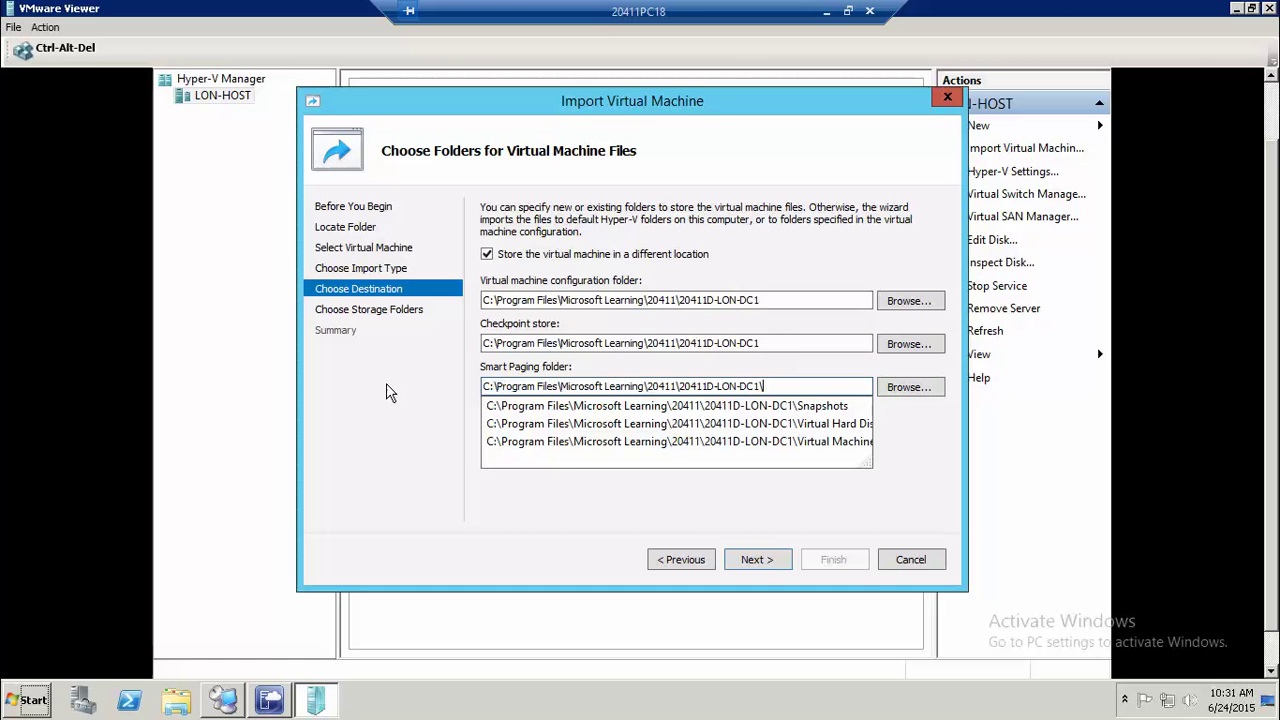
{"action": "key", "text": "Return"}
{"action": "key", "text": "Return"}
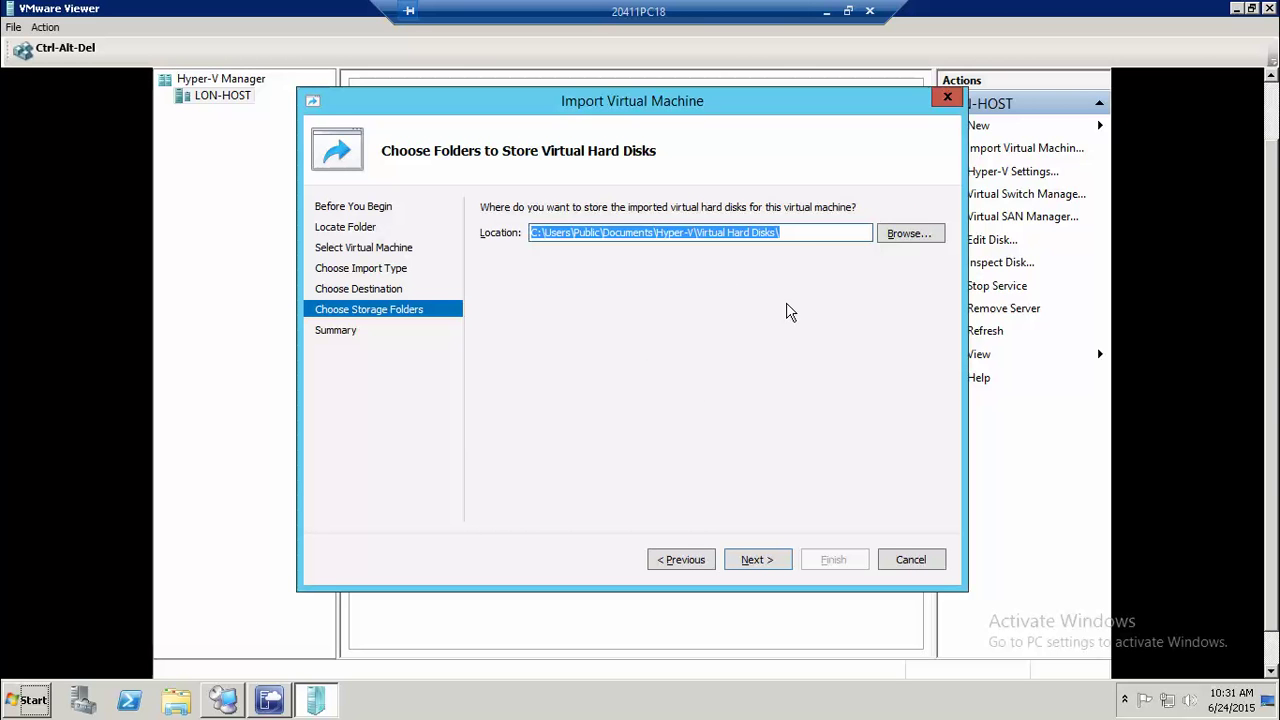
Set the virtual hard disk folder to 20411\20411D-LON-DC1 and advance to the summary
{"action": "left_click", "coordinate": [794, 233]}
{"action": "left_click_drag", "start_coordinate": [366, 268], "coordinate": [330, 263]}
{"action": "key", "text": "ctrl+v"}
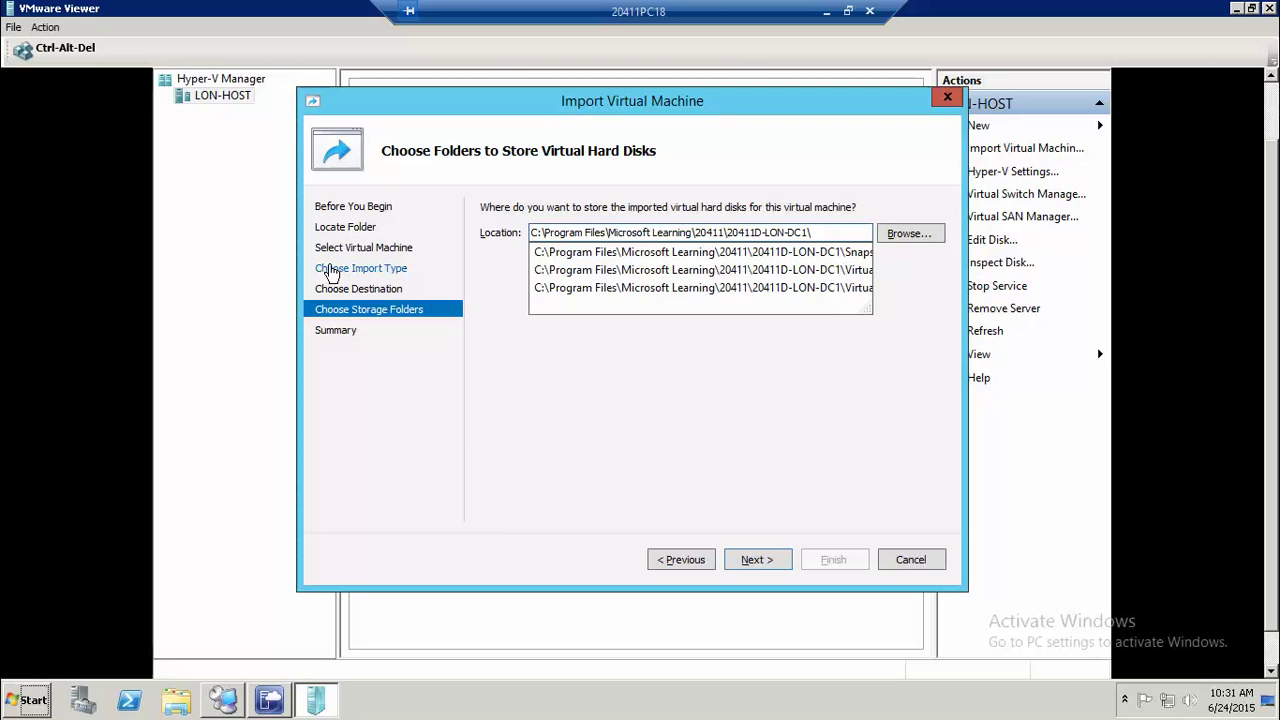
{"action": "left_click", "coordinate": [330, 268]}
{"action": "key", "text": "Return"}
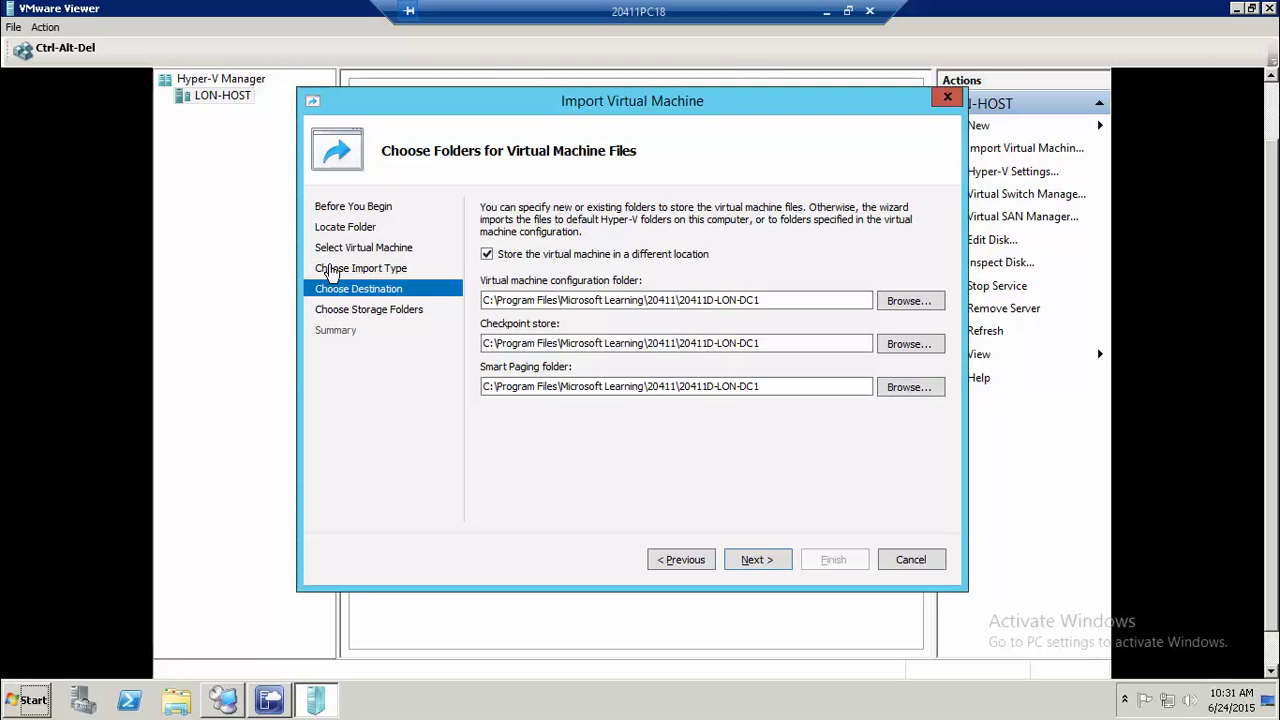
{"action": "left_click", "coordinate": [779, 565]}
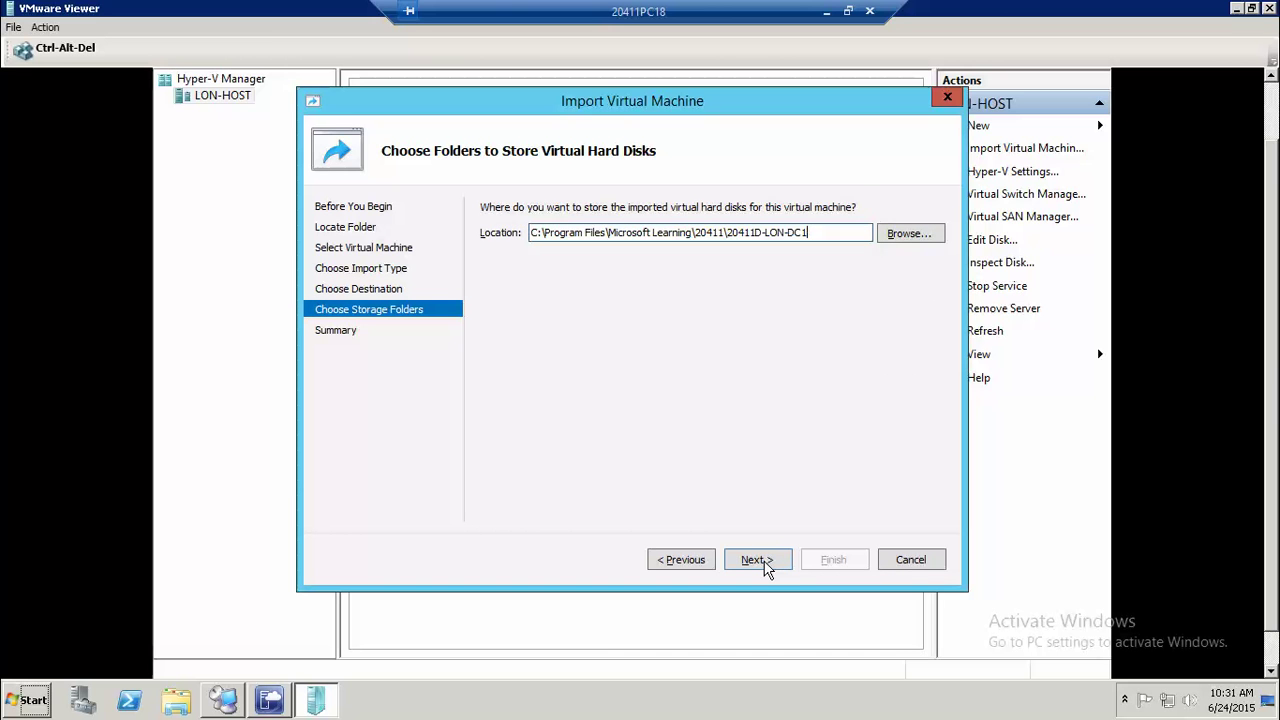
{"action": "left_click", "coordinate": [762, 563]}
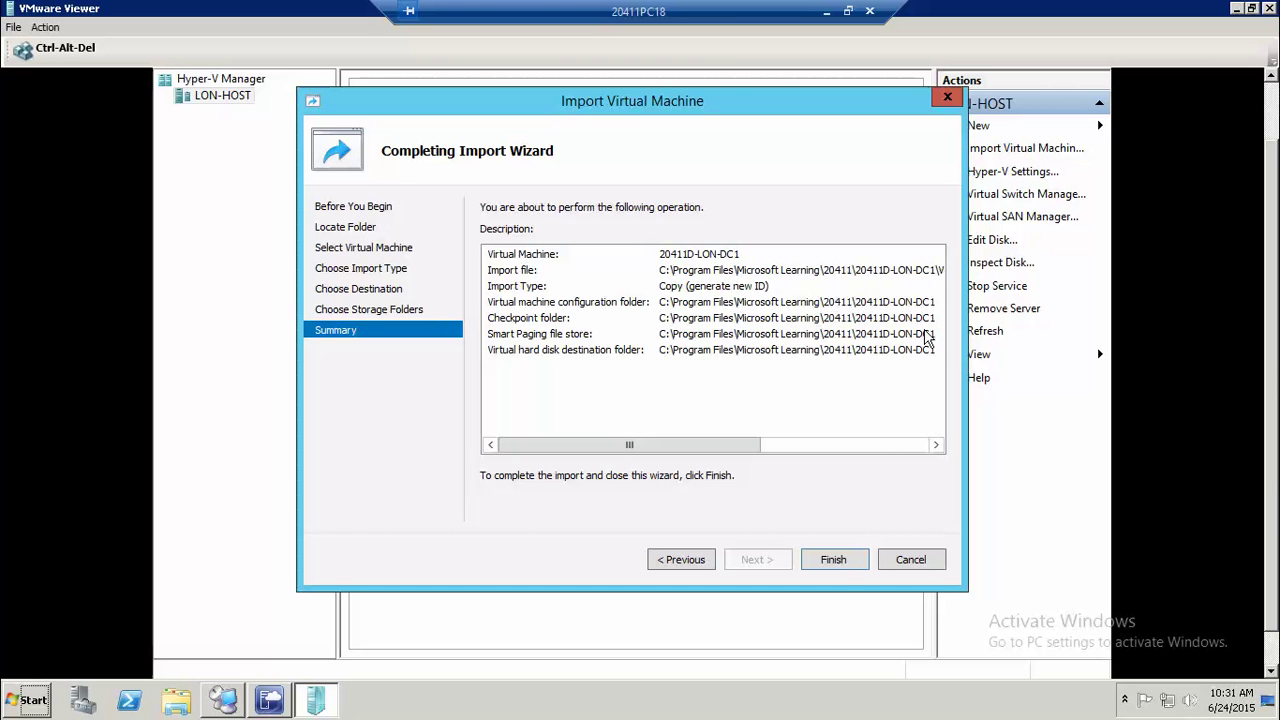
Finish the wizard so a copied 20411D-LON-DC1 appears beside the original
{"action": "left_click", "coordinate": [834, 562]}
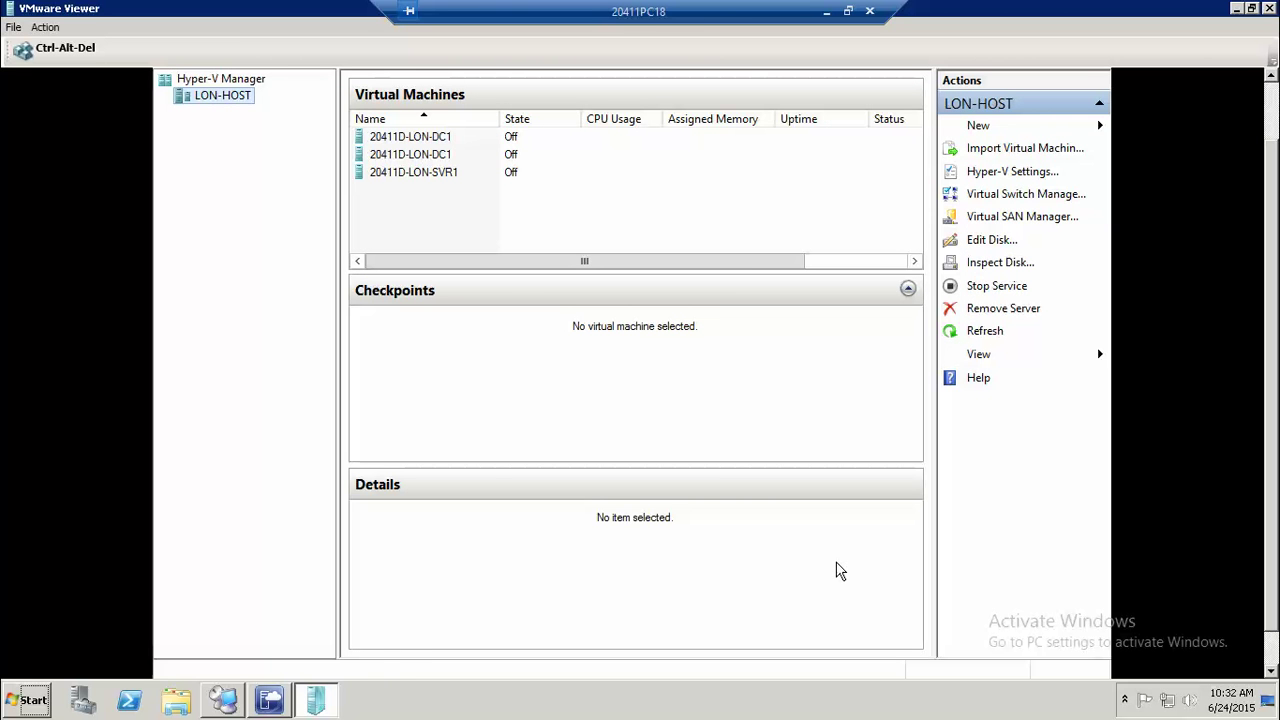
Compare the Created dates of the two 20411D-LON-DC1 entries (6/23/2015 copy vs 11/1/2013 original)
{"action": "left_click", "coordinate": [408, 157]}
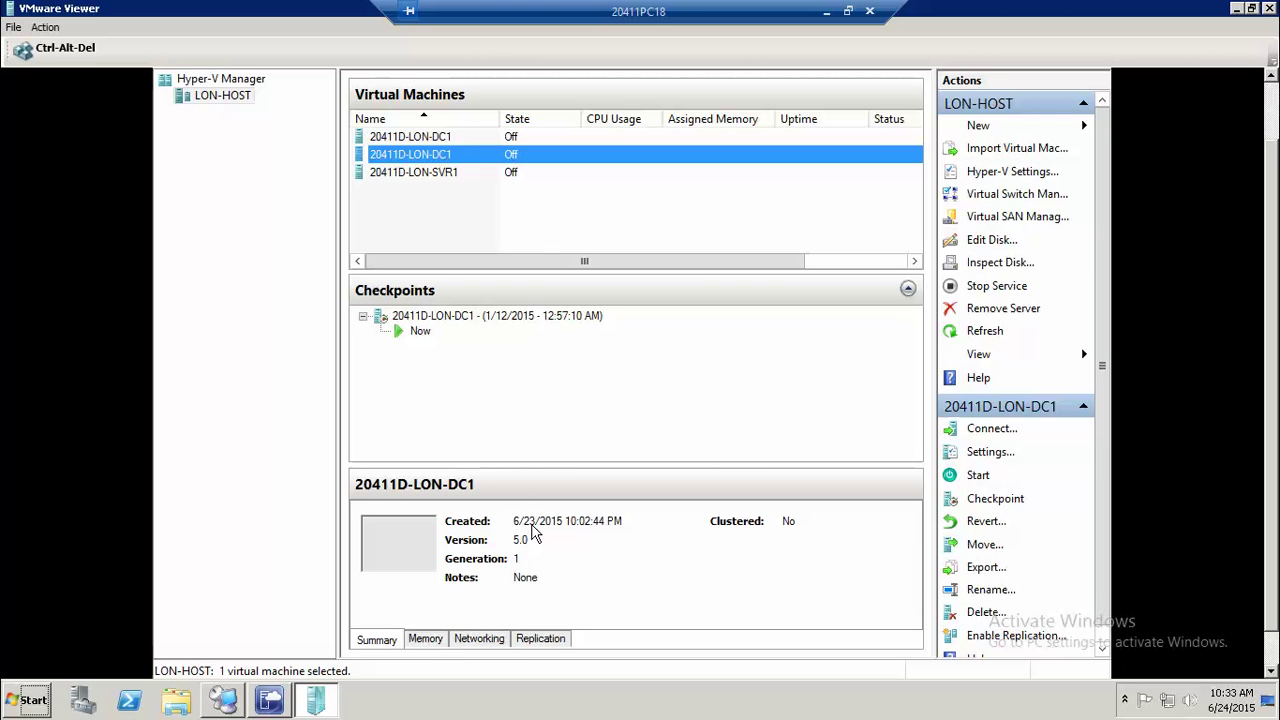
{"action": "left_click", "coordinate": [441, 137]}
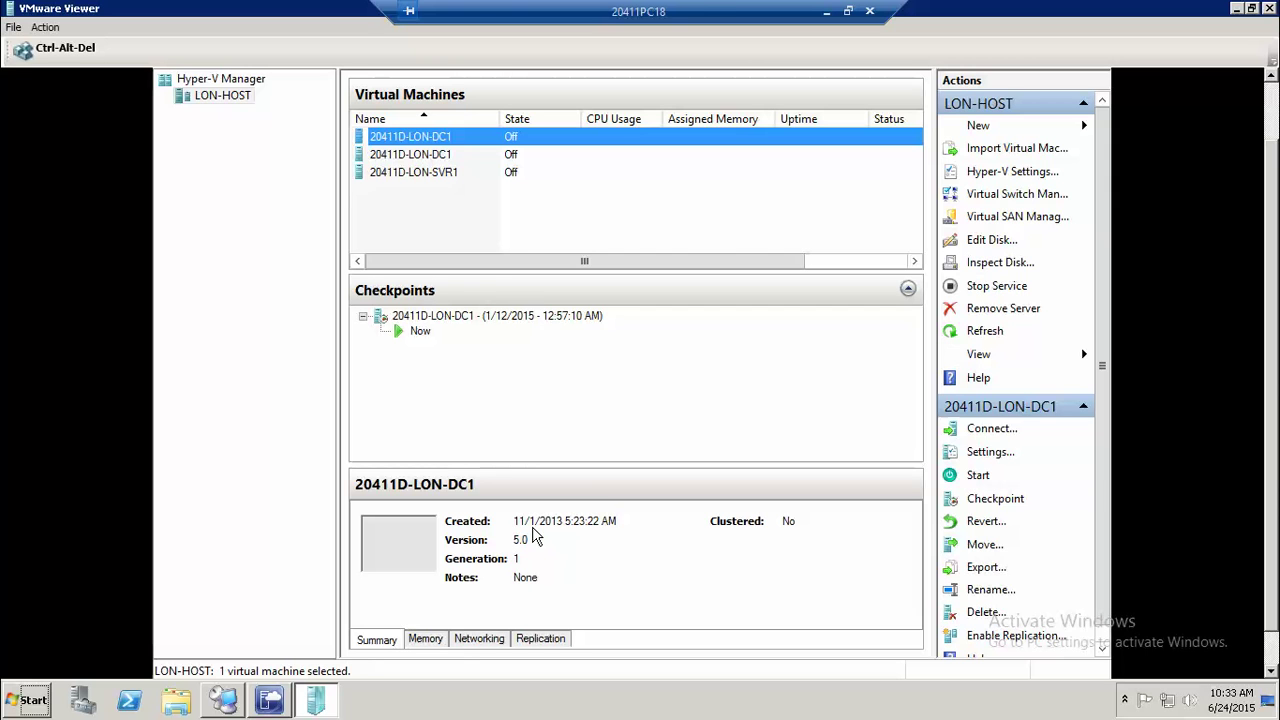
Rename the 6/23/2015 copy of 20411D-LON-DC1 to 20411D-LON-DC1-clone
{"action": "left_click", "coordinate": [435, 152]}
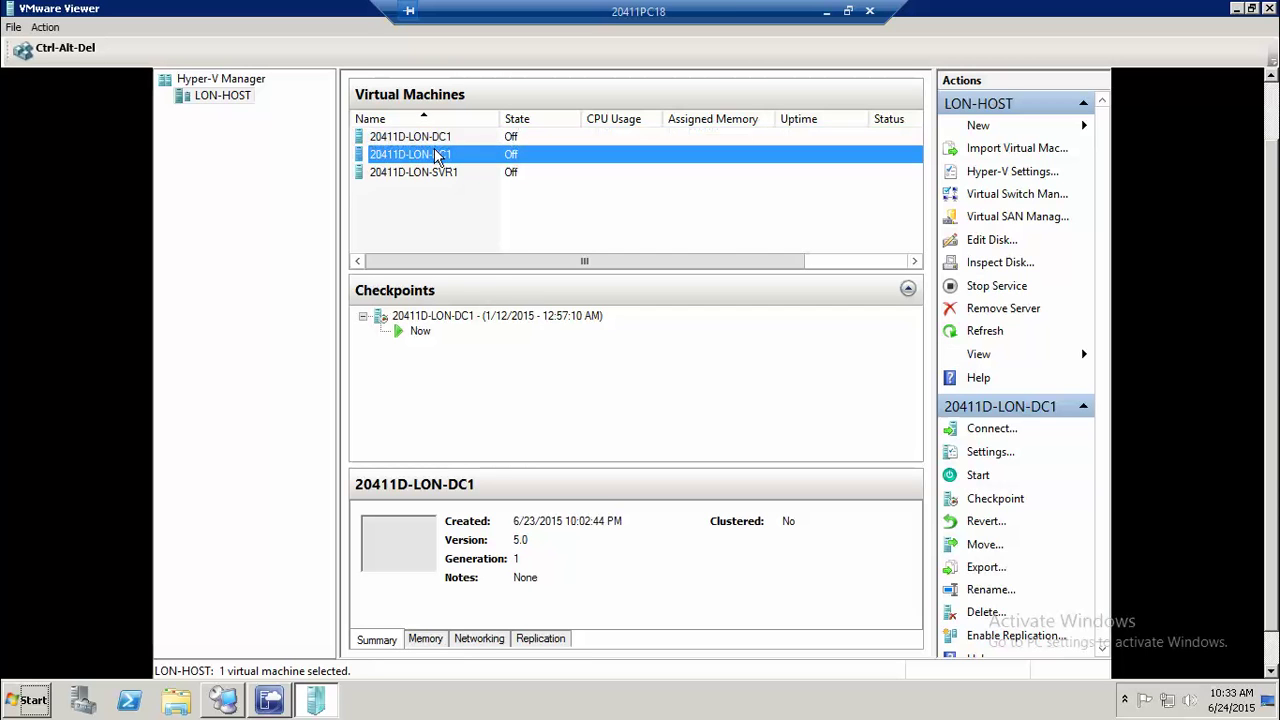
{"action": "right_click", "coordinate": [435, 152]}
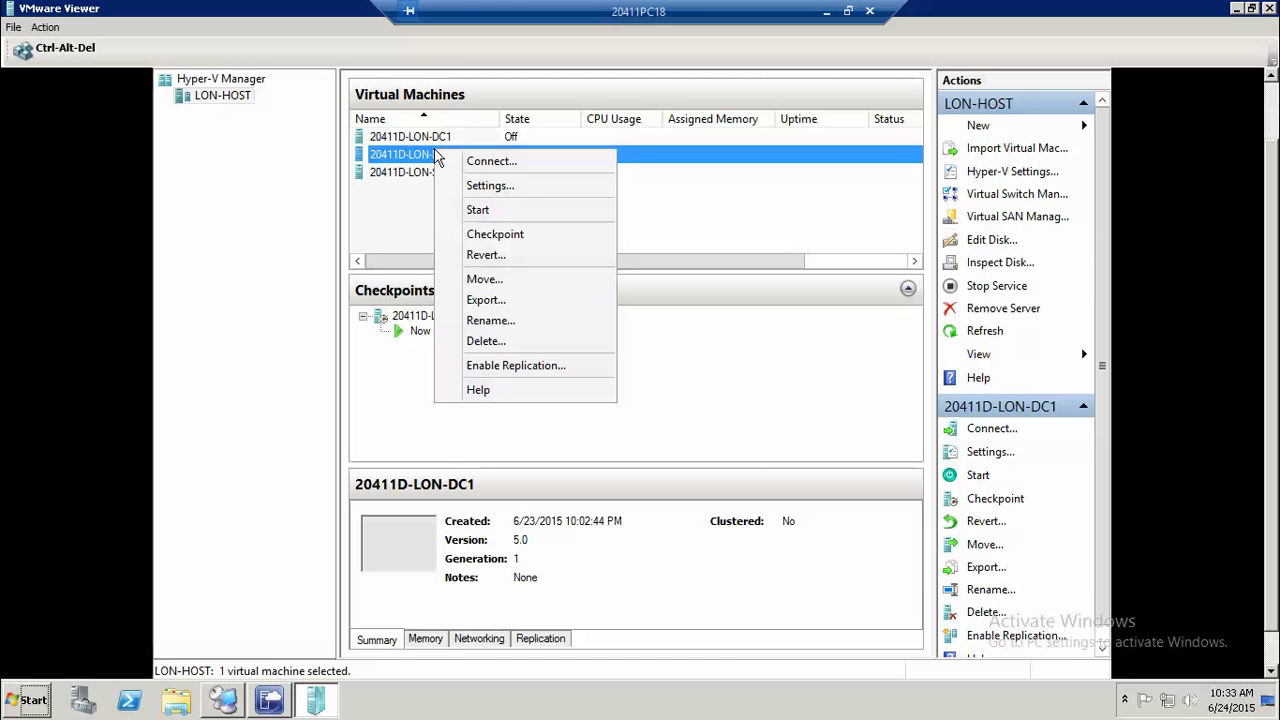
{"action": "left_click", "coordinate": [503, 320]}
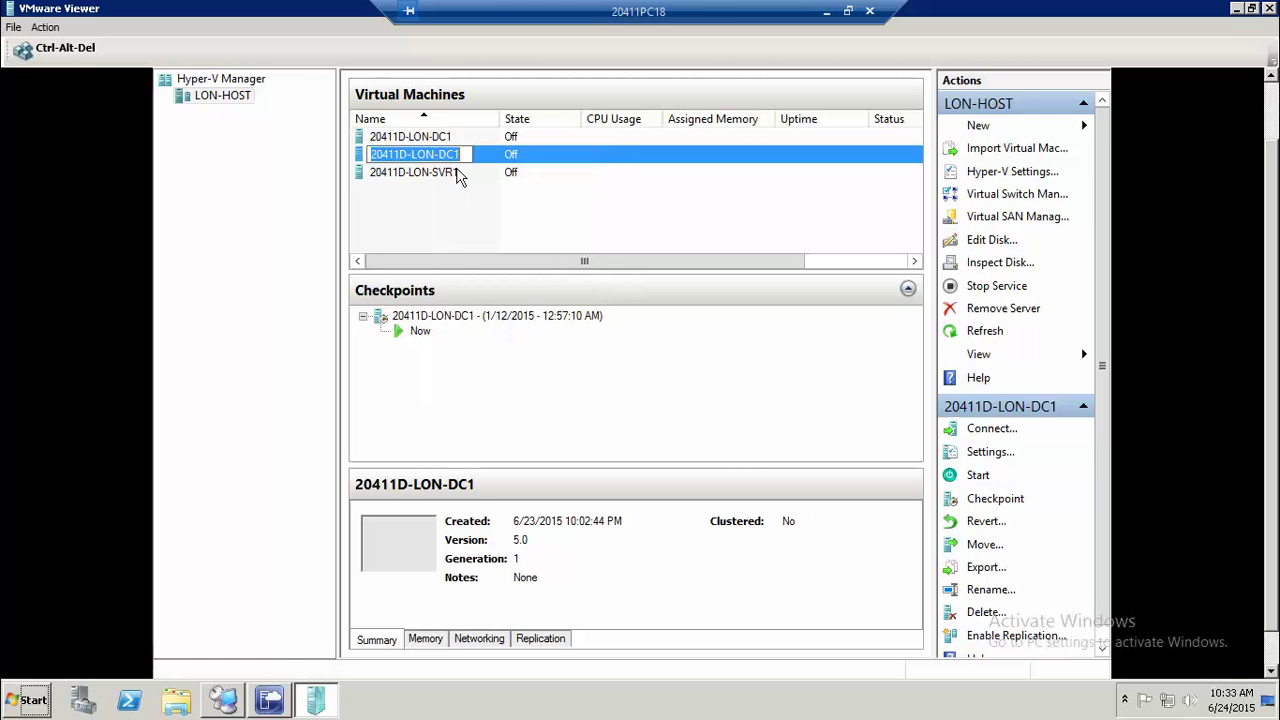
{"action": "left_click", "coordinate": [468, 154]}
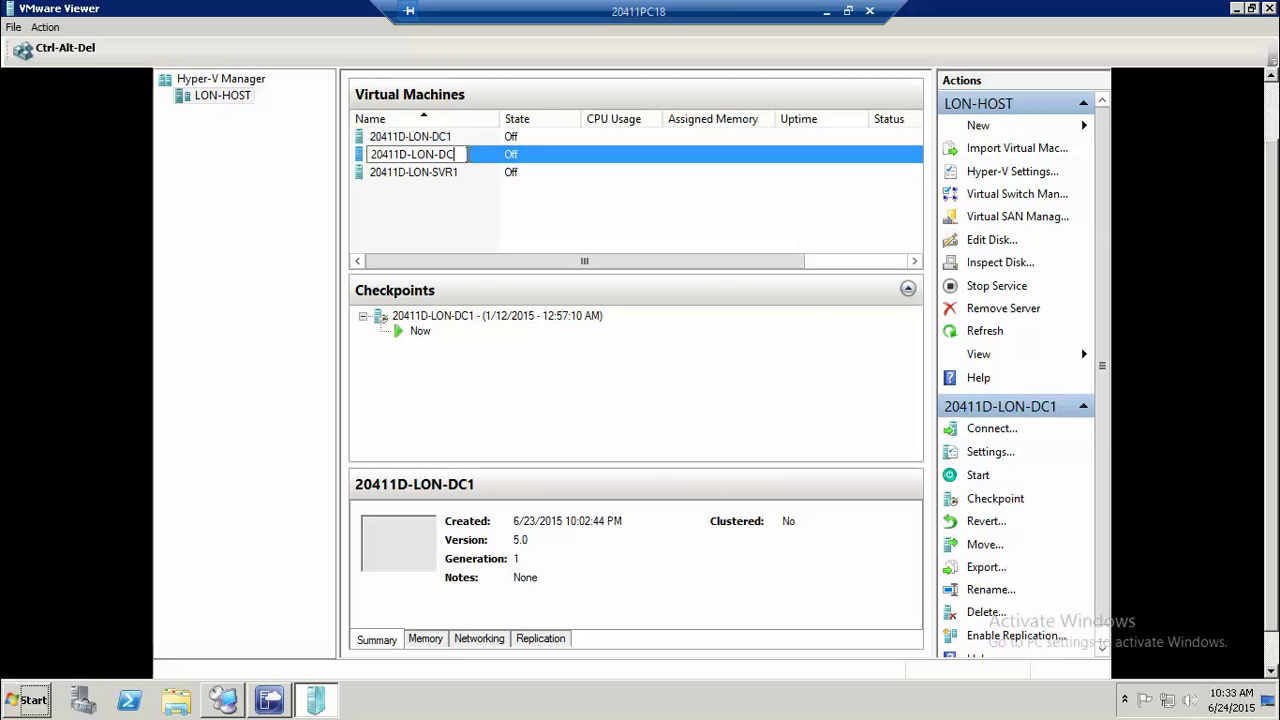
{"action": "type", "text": "1-clone"}
{"action": "key", "text": "Return"}
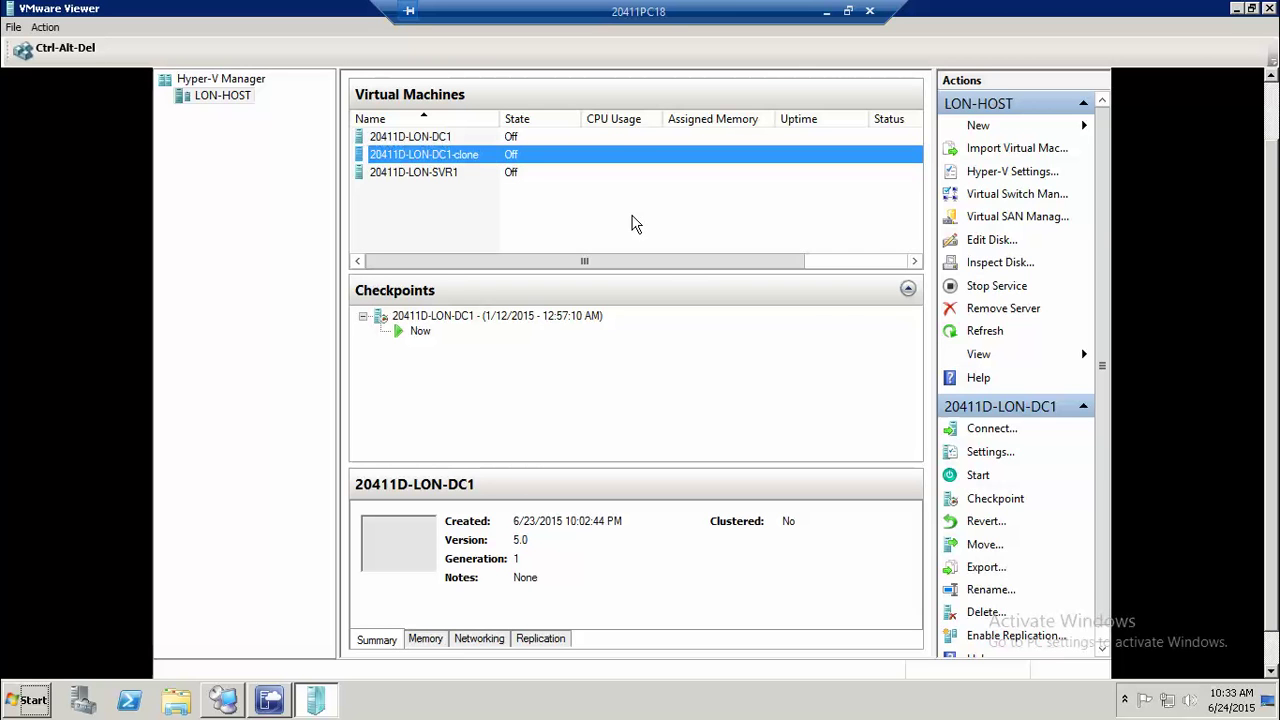
{"action": "left_click_drag", "start_coordinate": [617, 215], "coordinate": [432, 215]}
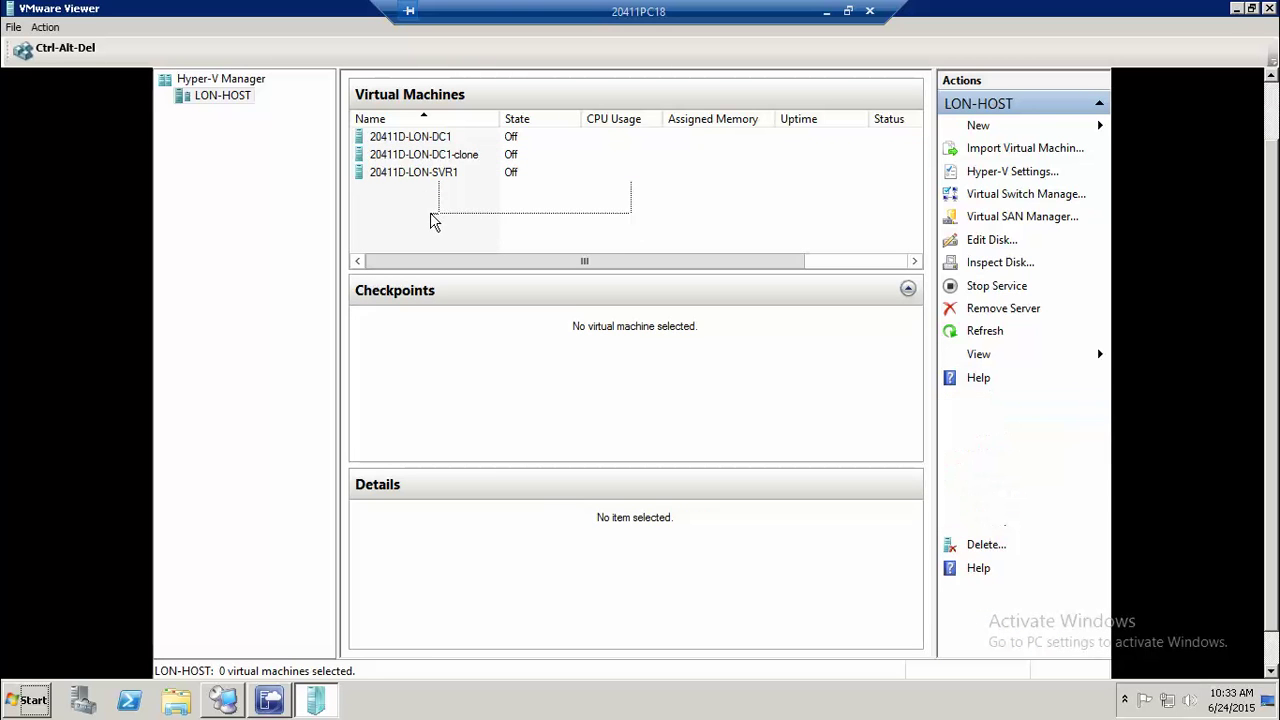
Start 20411D-LON-DC1-clone and open a Virtual Machine Connection to its console
{"action": "left_click", "coordinate": [434, 157]}
{"action": "right_click", "coordinate": [434, 160]}
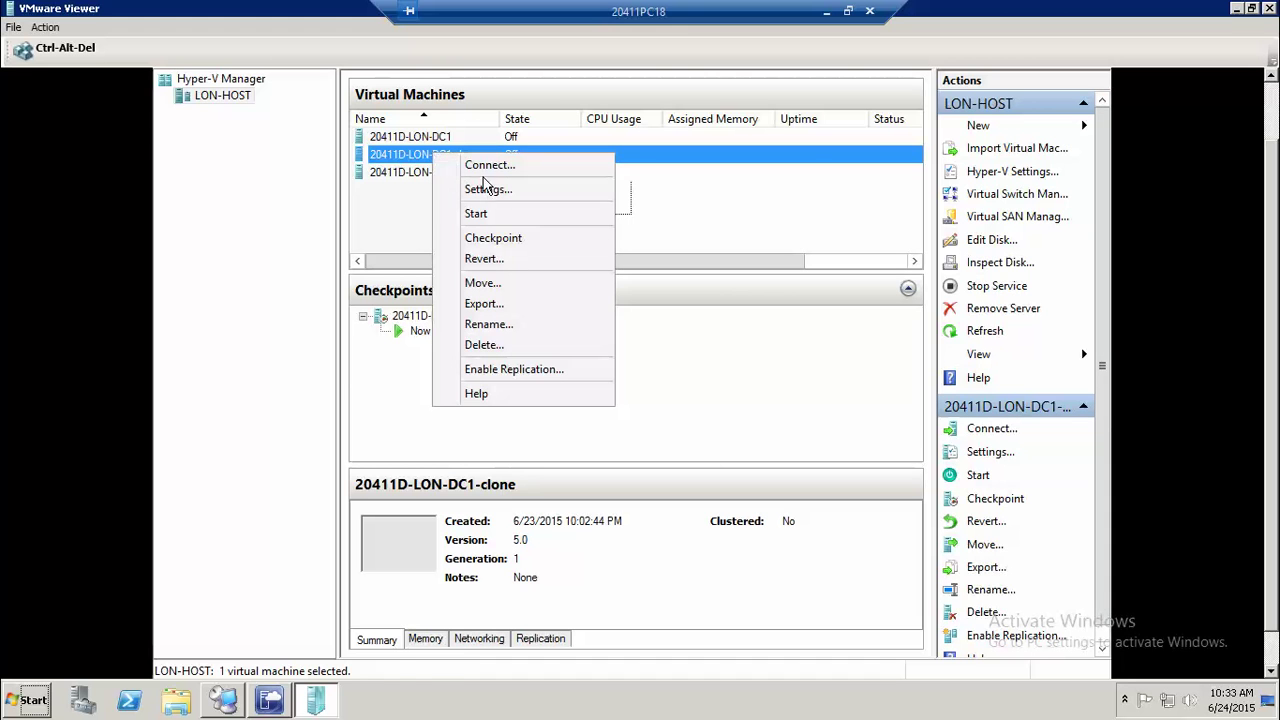
{"action": "left_click", "coordinate": [495, 218]}
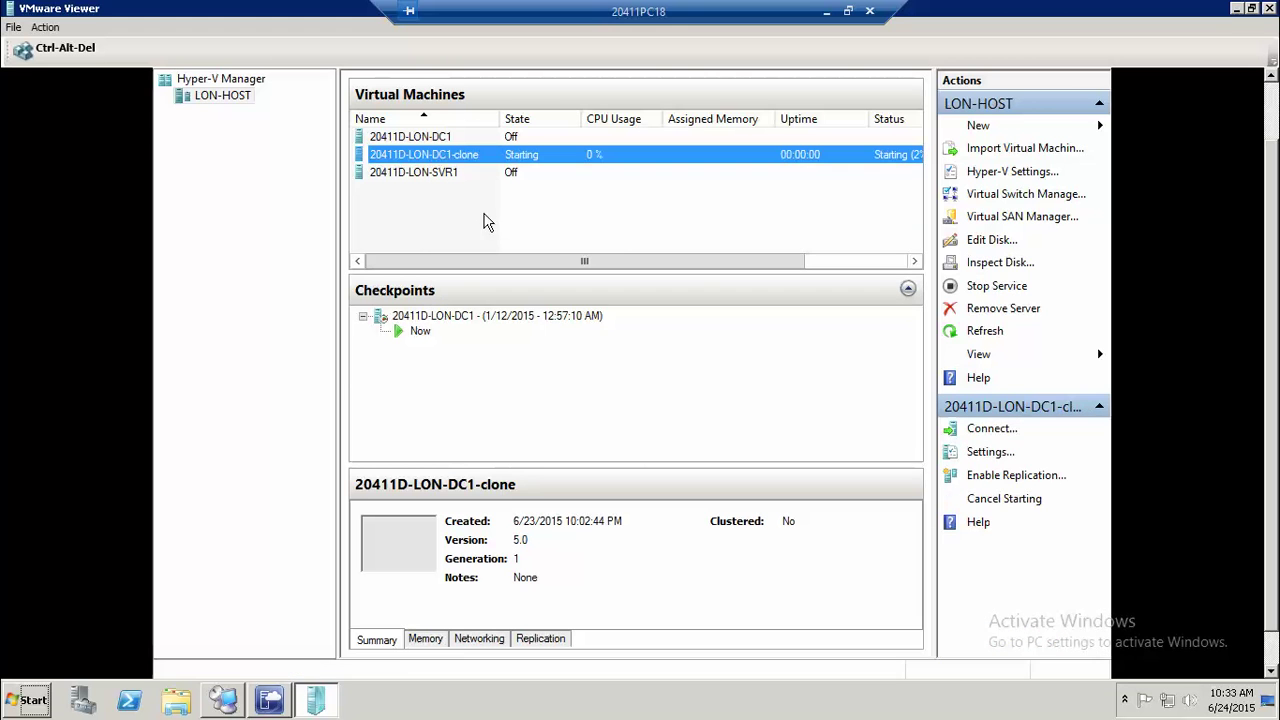
{"action": "right_click", "coordinate": [457, 160]}
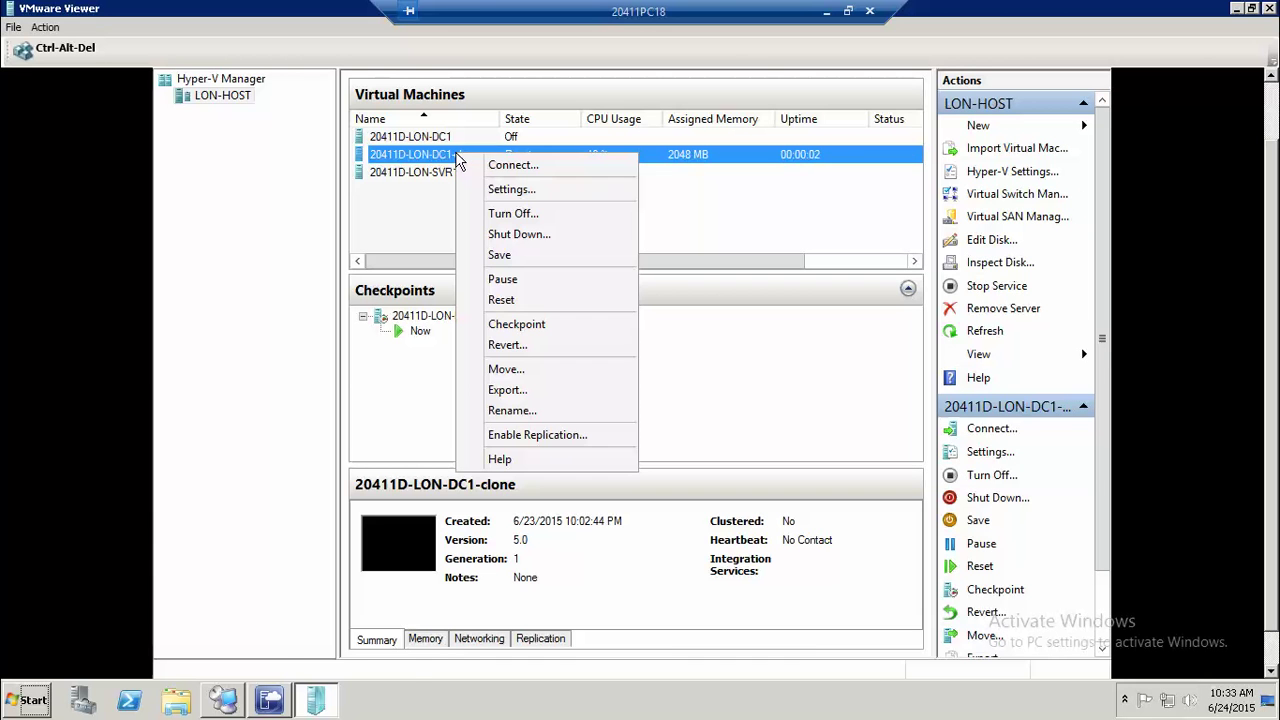
{"action": "left_click", "coordinate": [513, 167]}
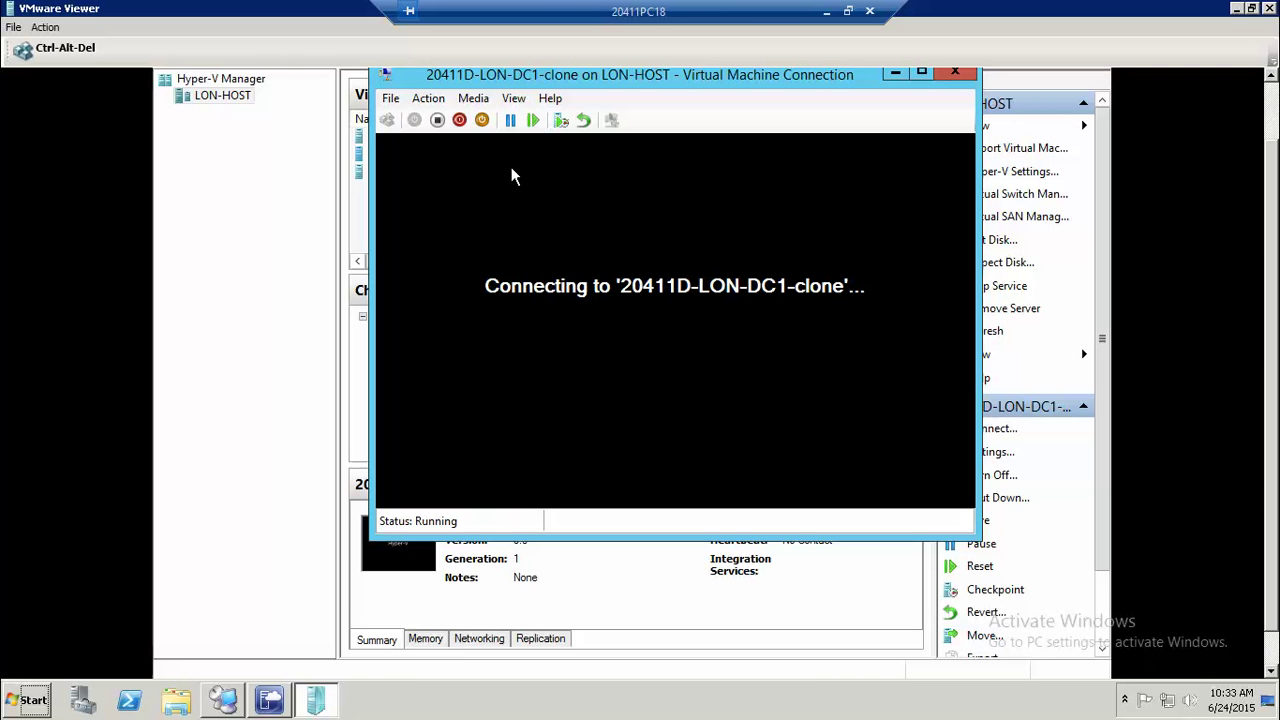
Maximize the 20411D-LON-DC1-clone connection window, then switch its console to full screen
{"action": "left_click", "coordinate": [922, 74]}
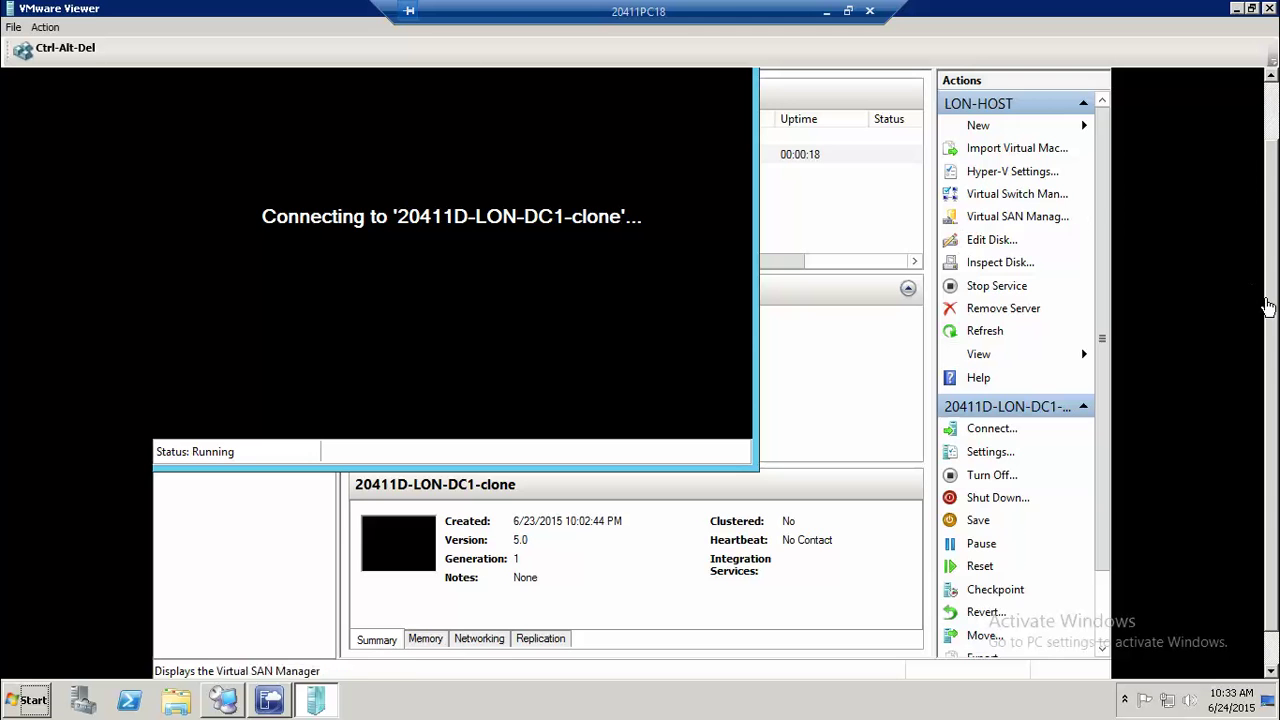
{"action": "left_click", "coordinate": [318, 702]}
{"action": "left_click", "coordinate": [318, 702]}
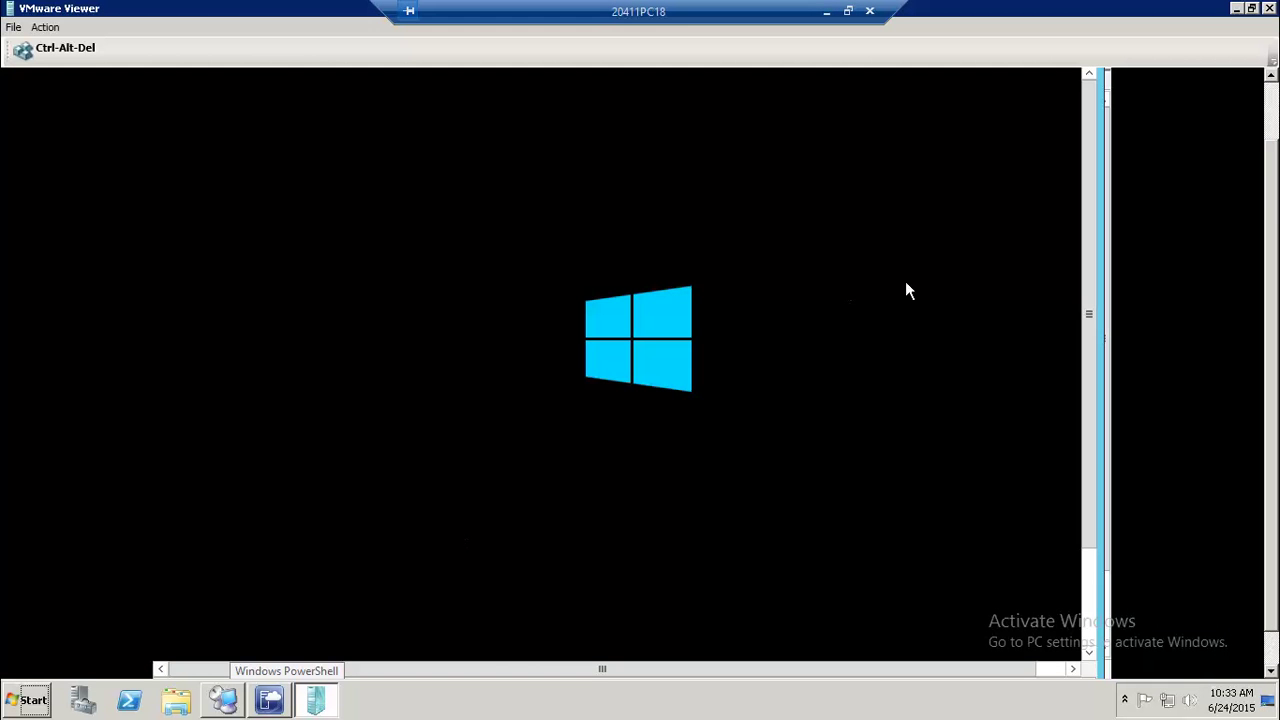
{"action": "left_click", "coordinate": [1270, 122]}
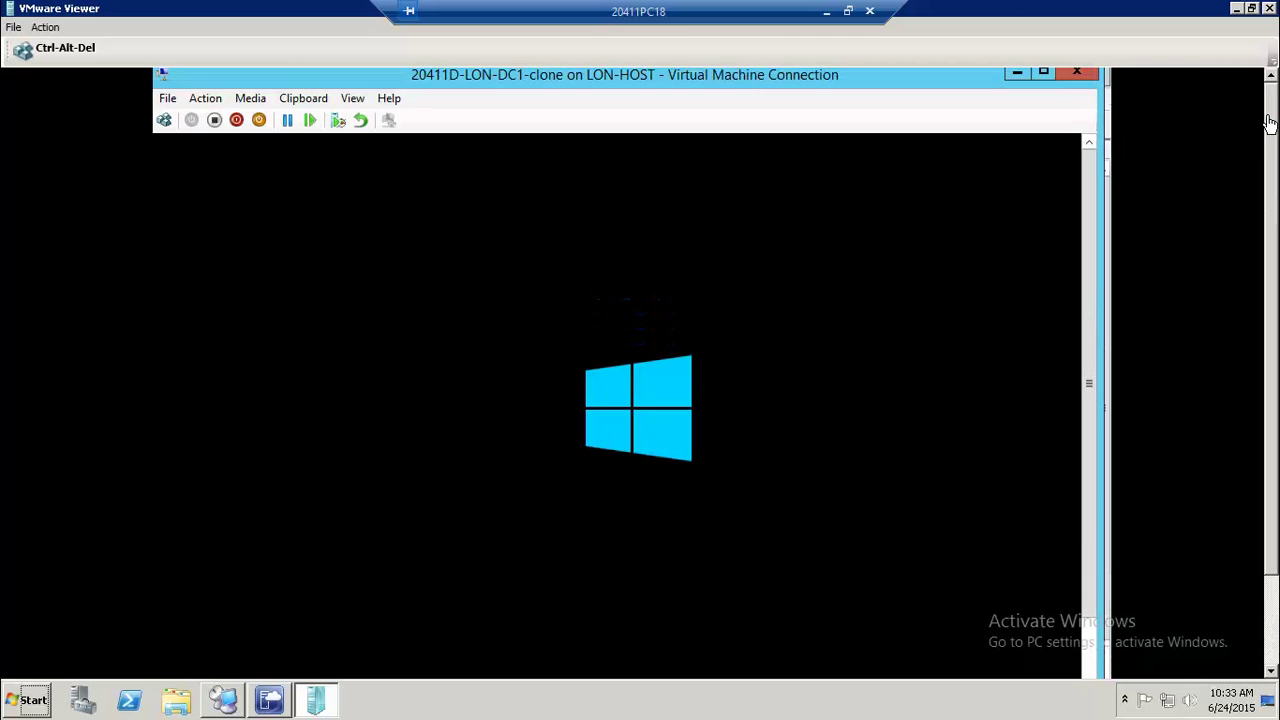
{"action": "left_click", "coordinate": [1041, 74]}
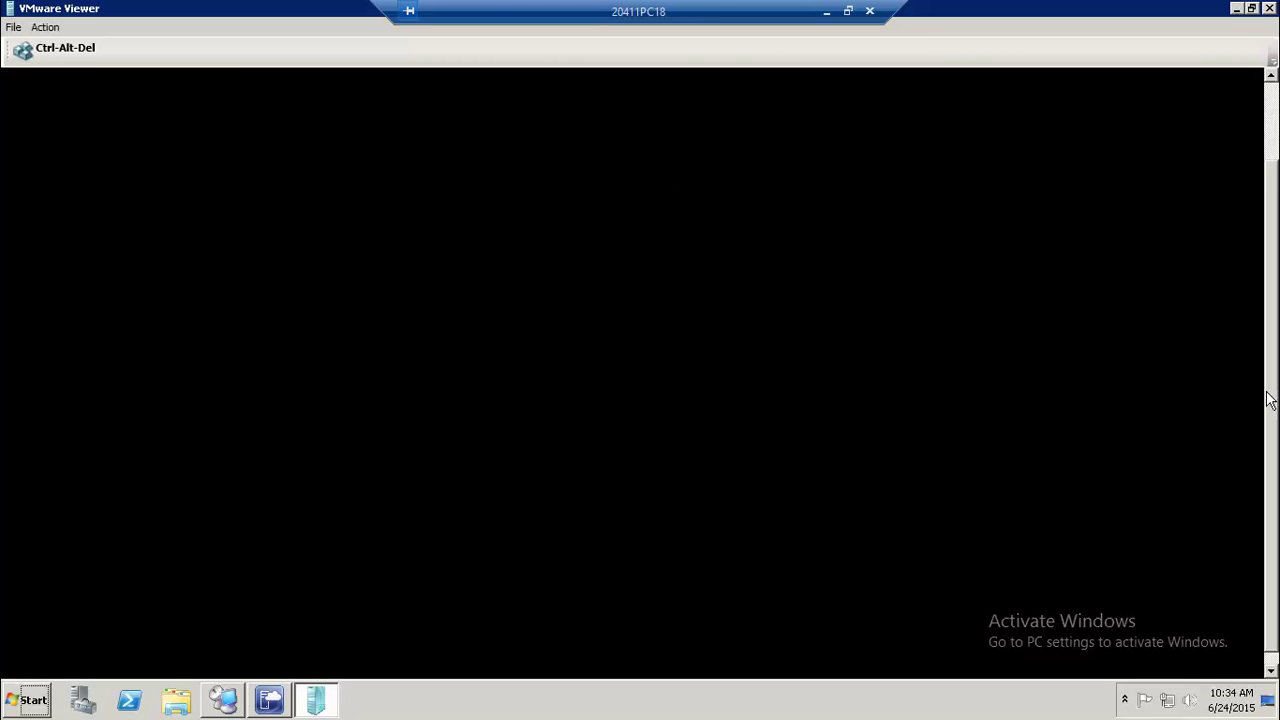
{"action": "scroll", "coordinate": [1270, 400], "scroll_direction": "down", "scroll_amount": 1}
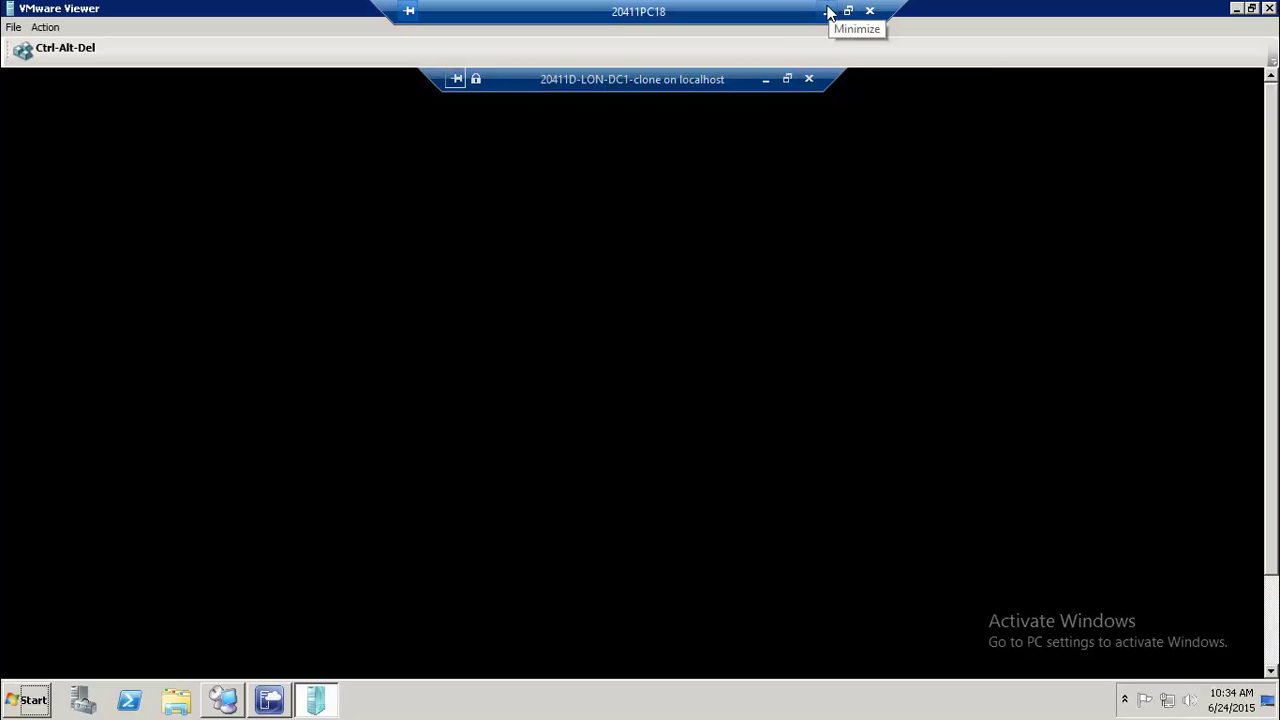
Minimize the clone console to see it Running, then minimize the remote lab session window
{"action": "left_click", "coordinate": [765, 81]}
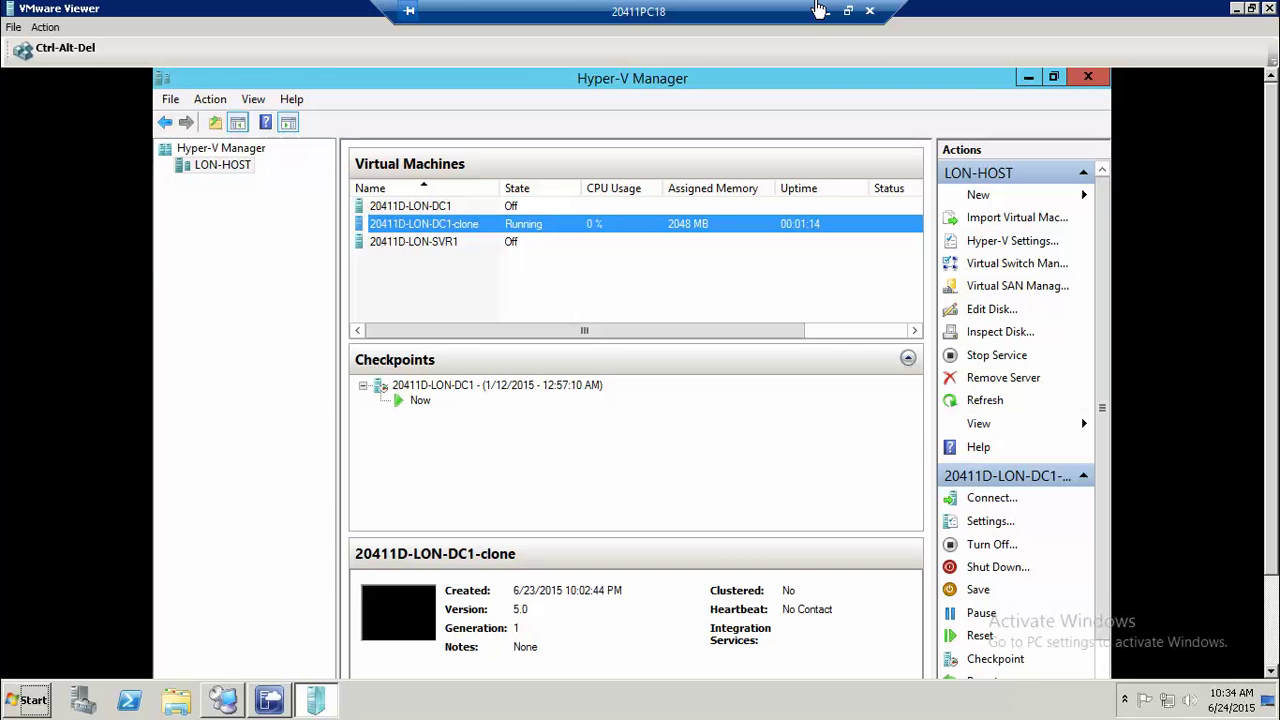
{"action": "left_click", "coordinate": [824, 12]}
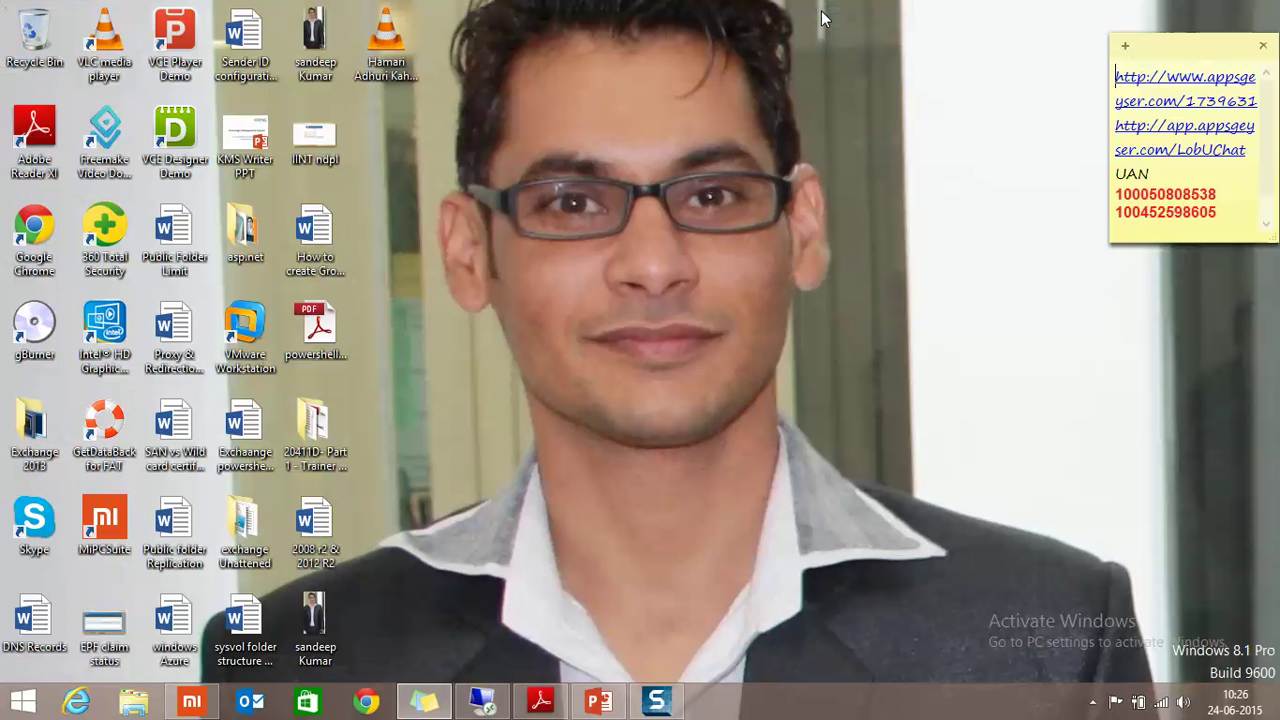